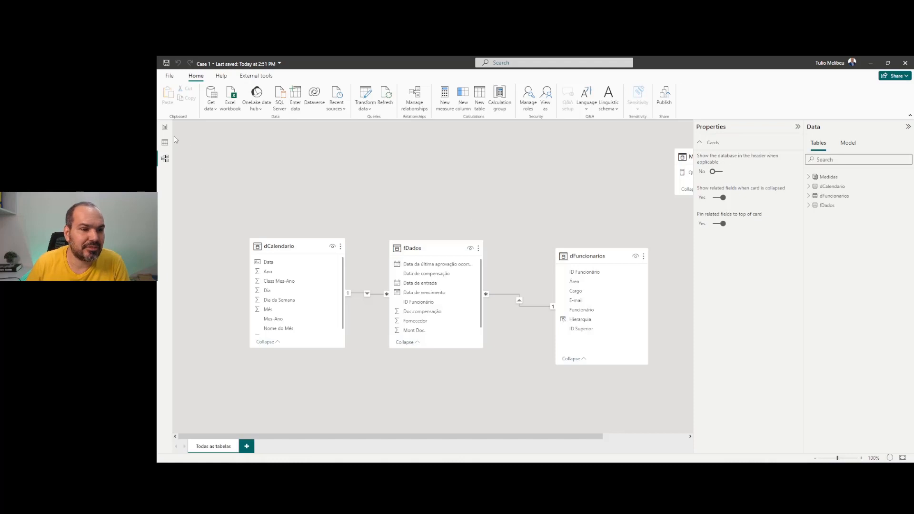
# Switch from the model diagram to the report page, then show the Case 1 folder in File Explorer
pyautogui.click(164, 127)
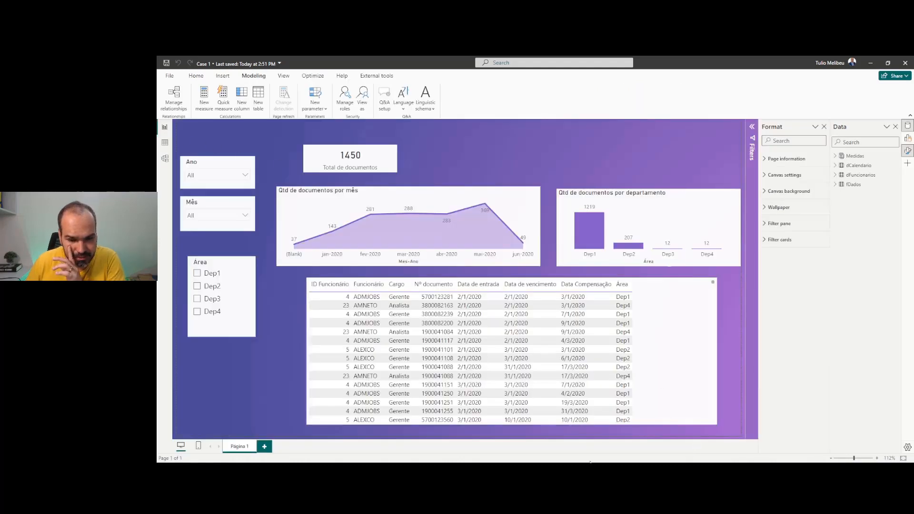
pyautogui.click(505, 472)
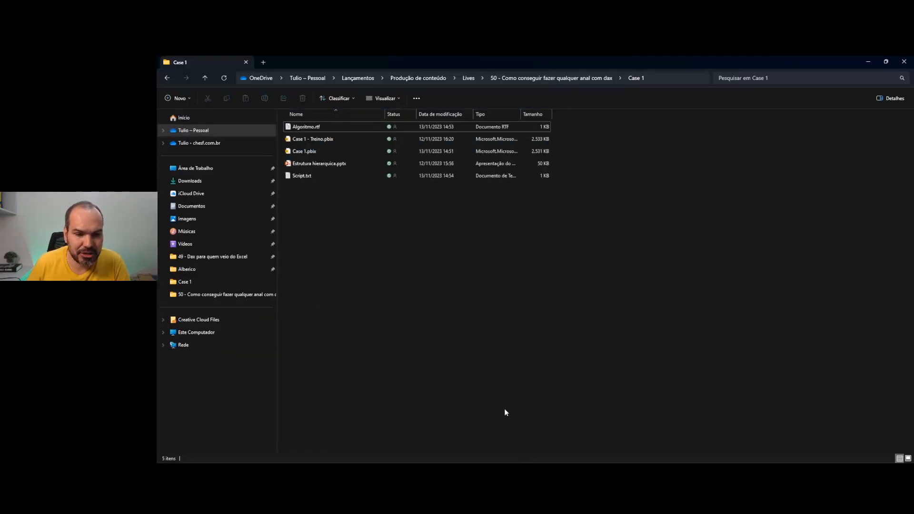
# Open Estrutura hierarquica.pptx from the Case 1 folder in PowerPoint
pyautogui.doubleClick(339, 165)
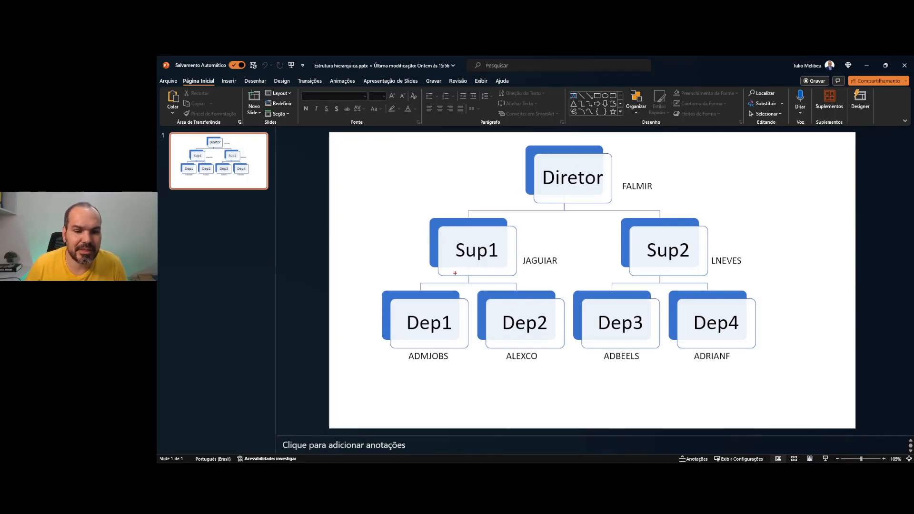
# Mark the ADMJOBS label, Diretor and Sup1 with red pen, then erase the marks
pyautogui.moveTo(391, 361); pyautogui.dragTo(448, 426)
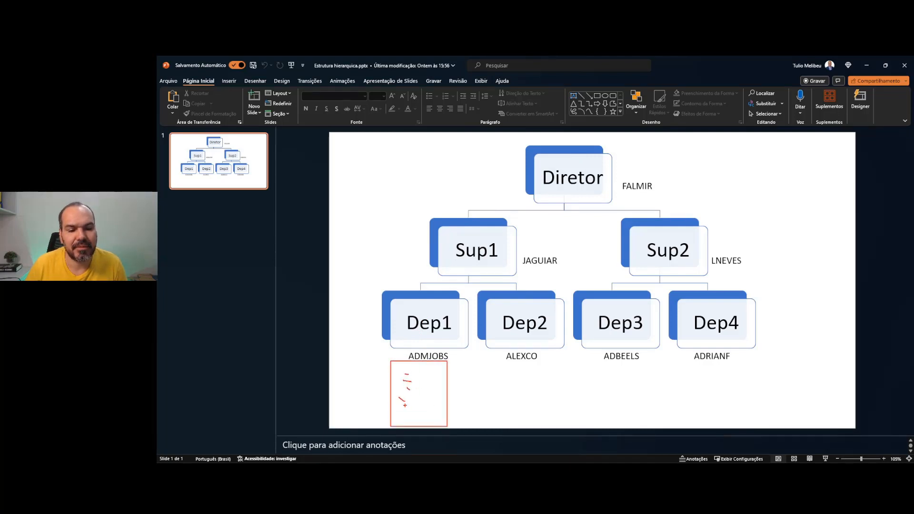
pyautogui.press('Escape')
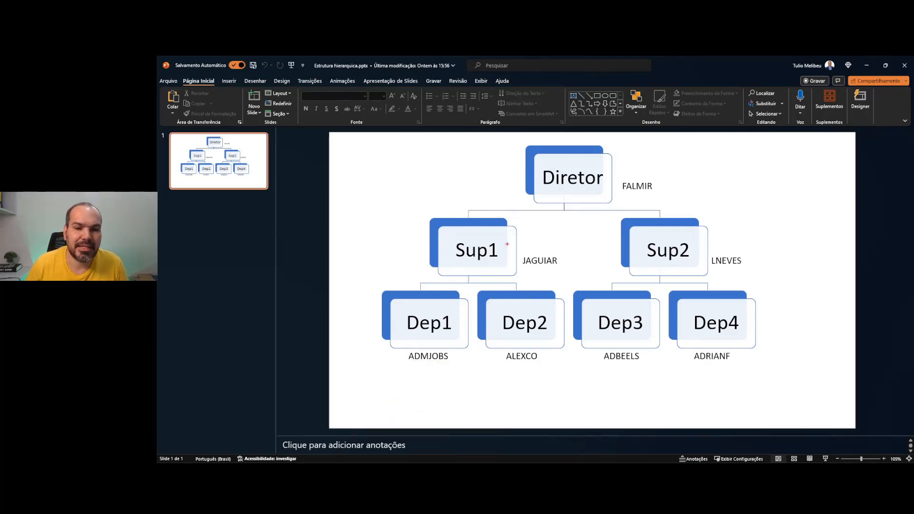
pyautogui.moveTo(584, 168); pyautogui.dragTo(605, 177)
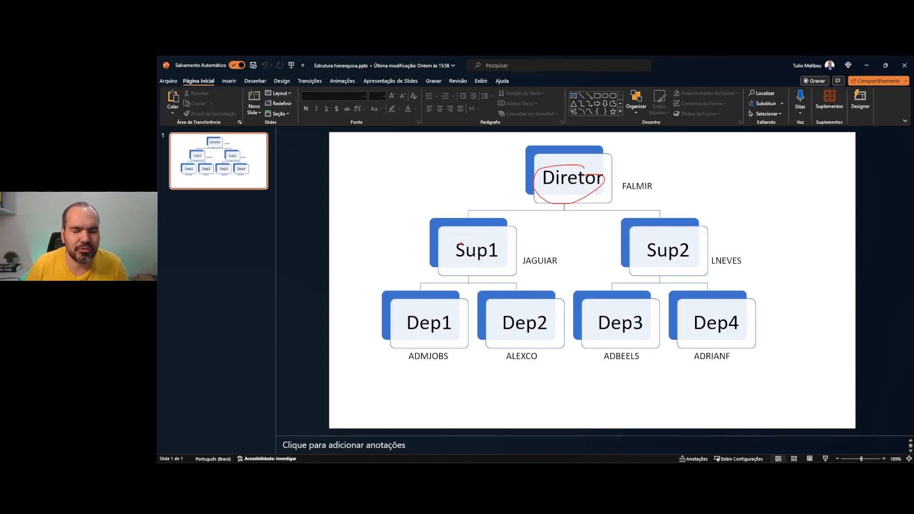
pyautogui.moveTo(469, 238); pyautogui.dragTo(530, 248)
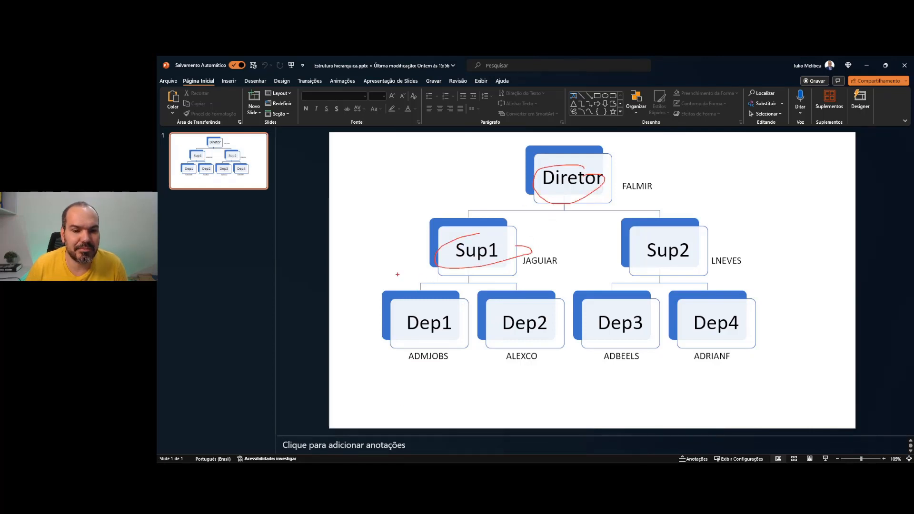
pyautogui.moveTo(445, 234)
pyautogui.mouseDown()
pyautogui.moveTo(521, 380)
pyautogui.moveTo(470, 235)
pyautogui.mouseUp()
pyautogui.press('e')
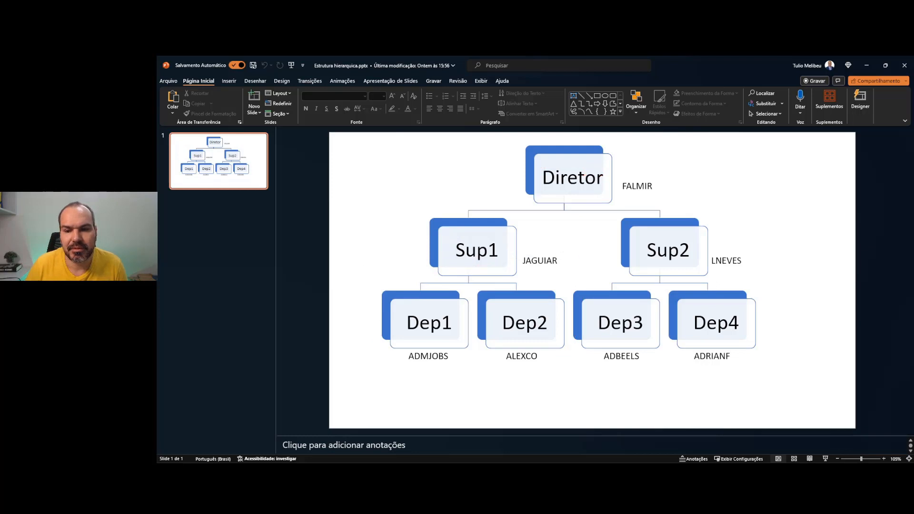
# Circle Sup2's branch and Dep1–Dep2, box the area below ADMJOBS, then clear all ink
pyautogui.moveTo(687, 225)
pyautogui.mouseDown()
pyautogui.moveTo(624, 248)
pyautogui.moveTo(794, 340)
pyautogui.moveTo(805, 242)
pyautogui.mouseUp()
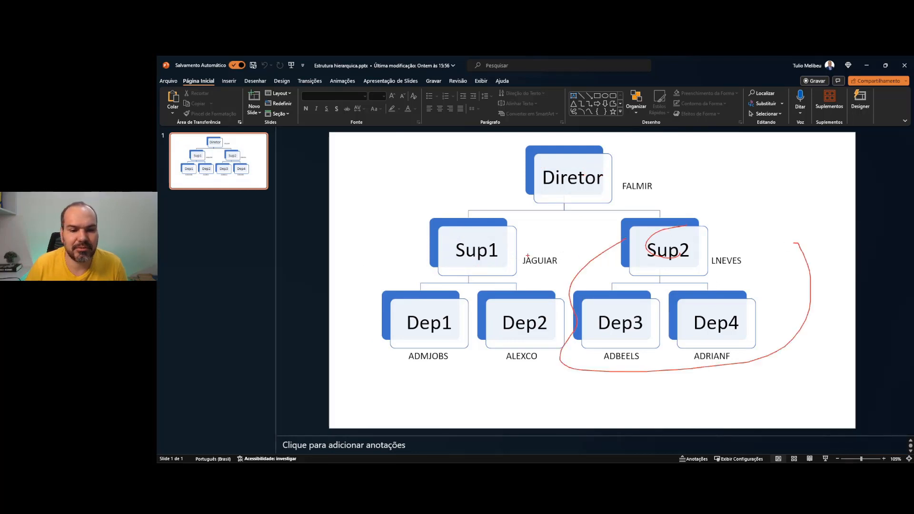
pyautogui.press('e')
pyautogui.moveTo(398, 303)
pyautogui.mouseDown()
pyautogui.moveTo(381, 442)
pyautogui.moveTo(477, 324)
pyautogui.moveTo(438, 300)
pyautogui.moveTo(474, 411)
pyautogui.moveTo(570, 333)
pyautogui.mouseUp()
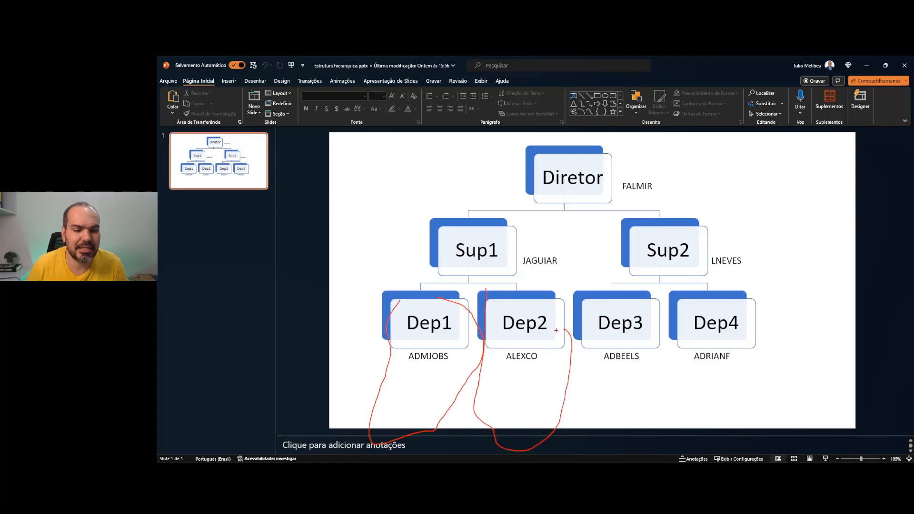
pyautogui.press('e')
pyautogui.moveTo(384, 361); pyautogui.dragTo(462, 437)
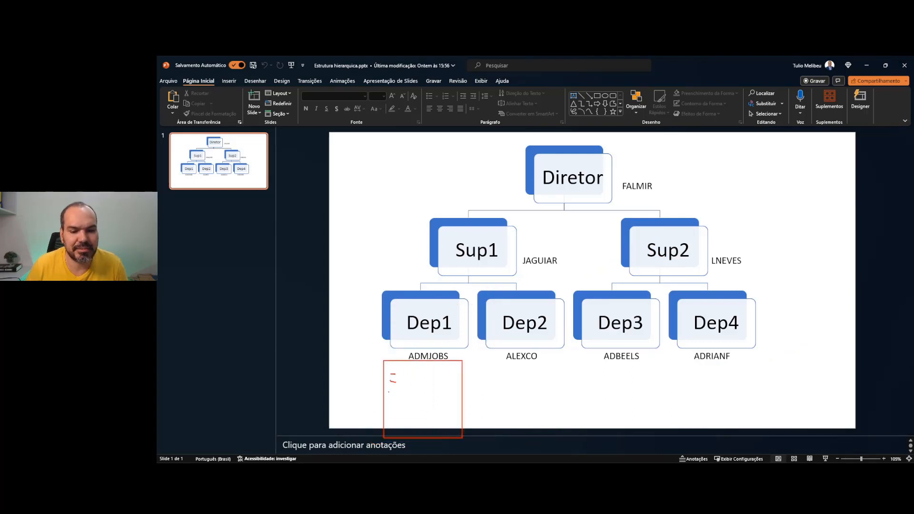
pyautogui.moveTo(398, 371); pyautogui.dragTo(426, 379)
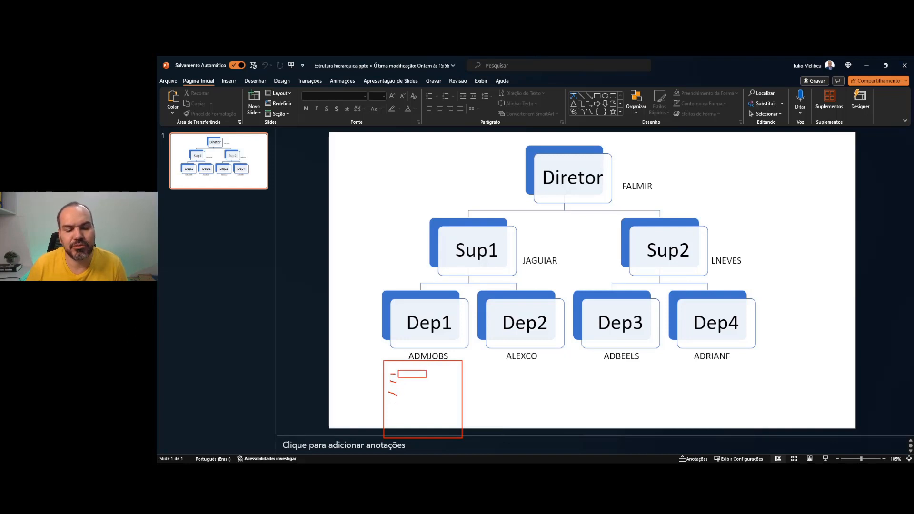
pyautogui.press('Escape')
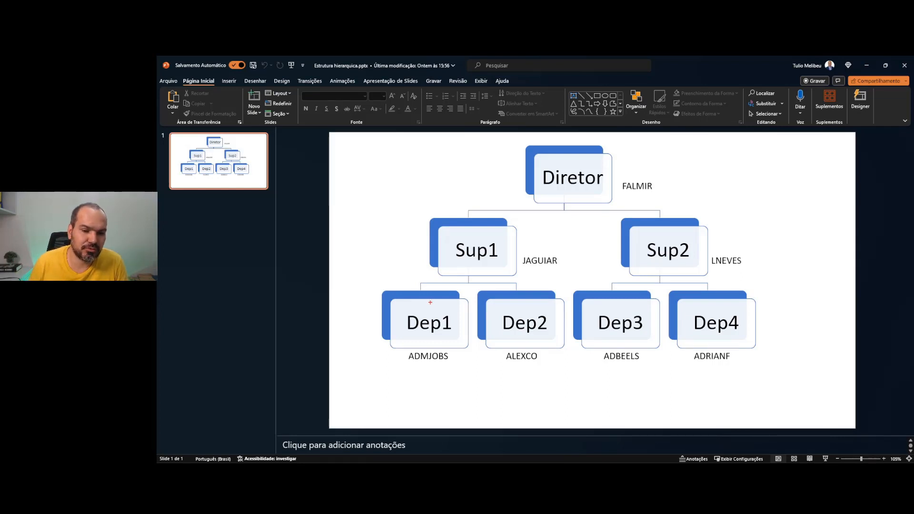
# Circle Dep1, box the label below ADMJOBS, and return to the Power BI report
pyautogui.moveTo(419, 299)
pyautogui.mouseDown()
pyautogui.moveTo(391, 307)
pyautogui.moveTo(464, 310)
pyautogui.moveTo(432, 295)
pyautogui.mouseUp()
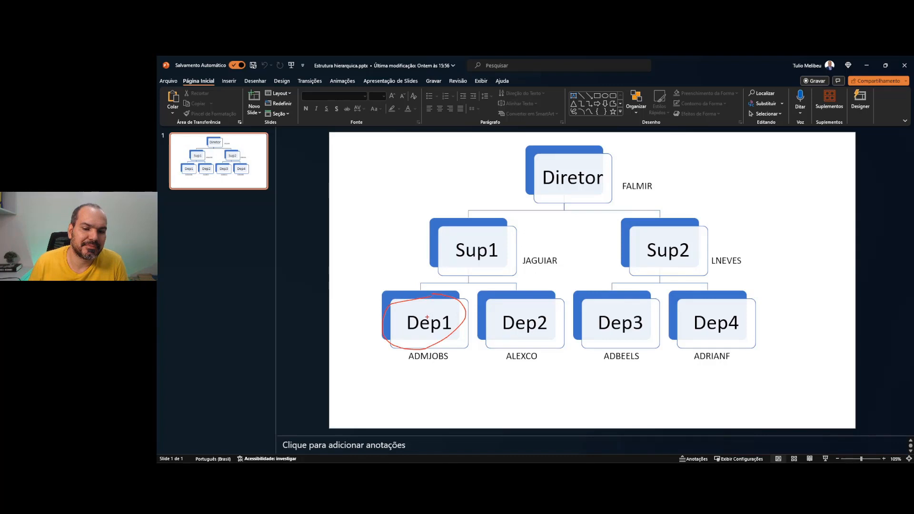
pyautogui.moveTo(384, 362); pyautogui.dragTo(441, 433)
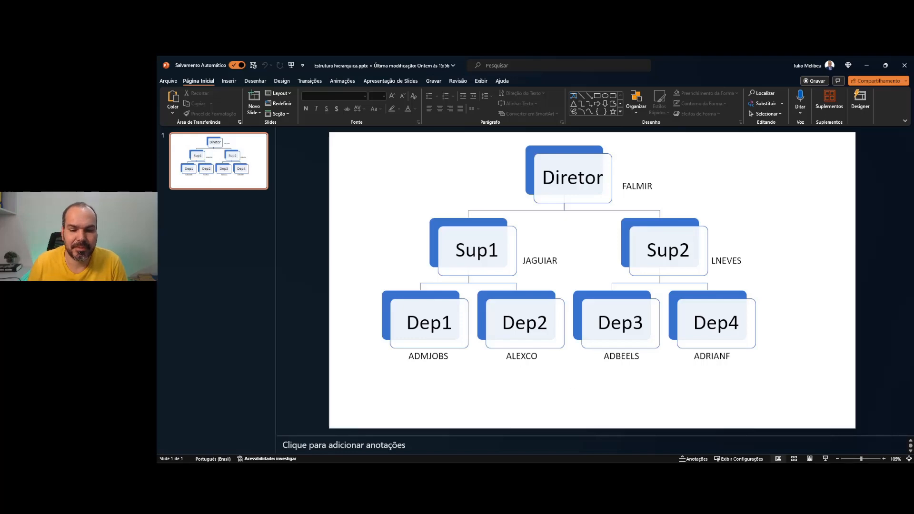
pyautogui.hotkey('alt', 'Tab')
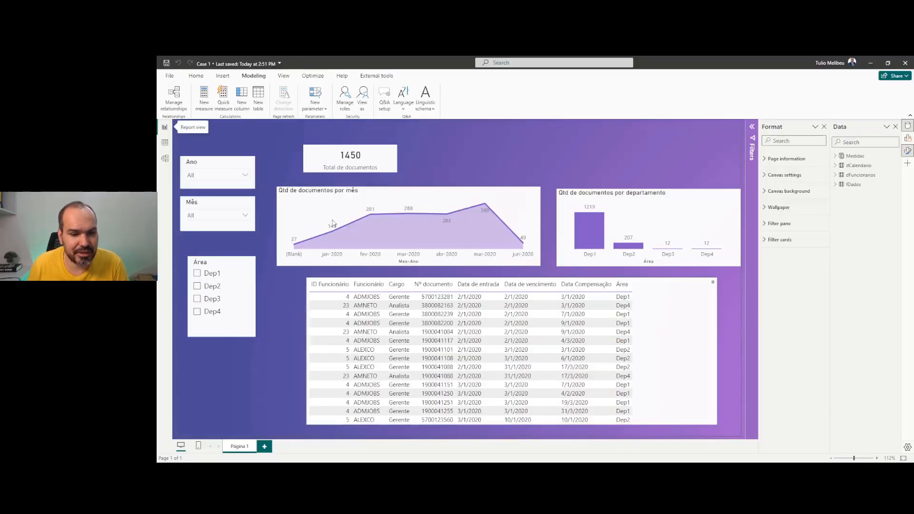
# Filter the report to Dep2 in the Área slicer, then view the dFuncionarios table's data grid
pyautogui.scroll(-5, 367, 318)
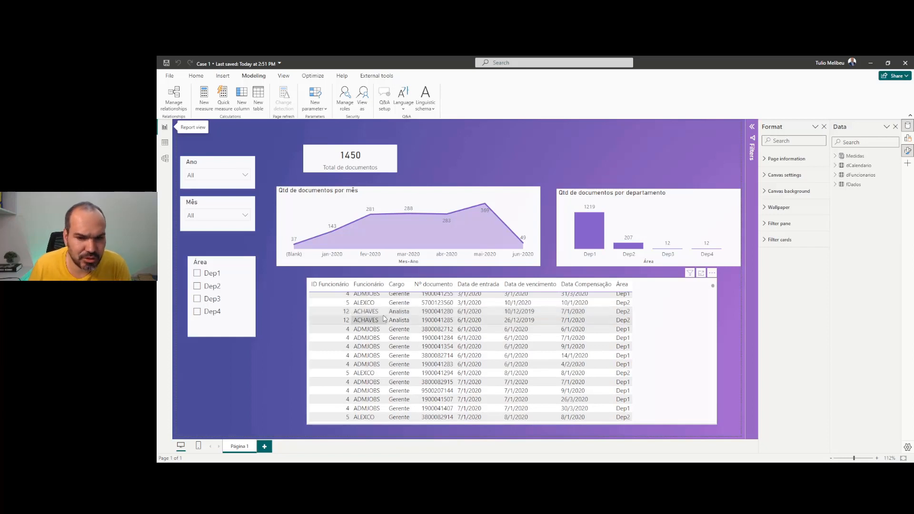
pyautogui.scroll(3, 391, 328)
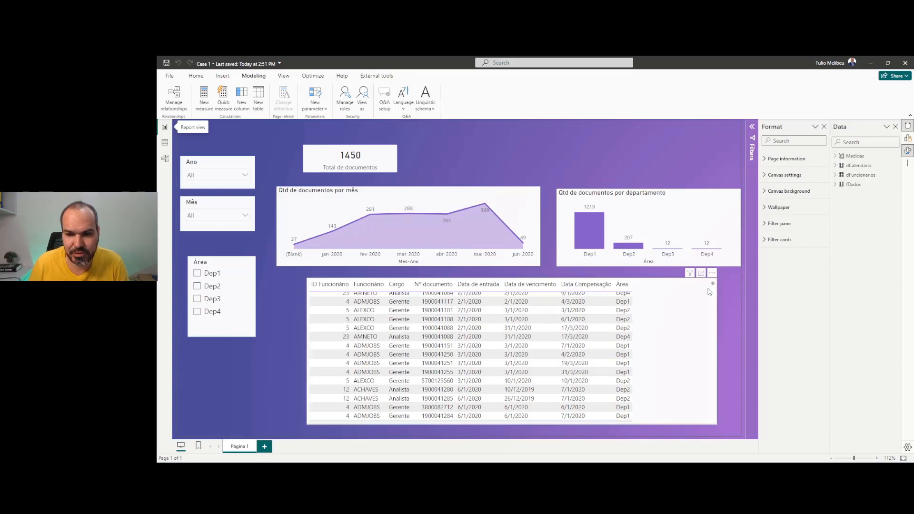
pyautogui.moveTo(713, 286)
pyautogui.mouseDown()
pyautogui.moveTo(707, 303)
pyautogui.moveTo(709, 284)
pyautogui.mouseUp()
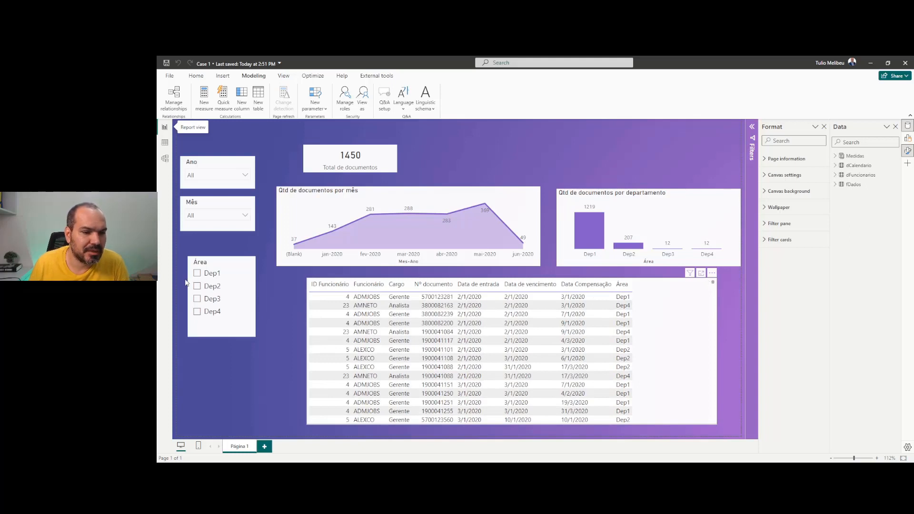
pyautogui.click(209, 286)
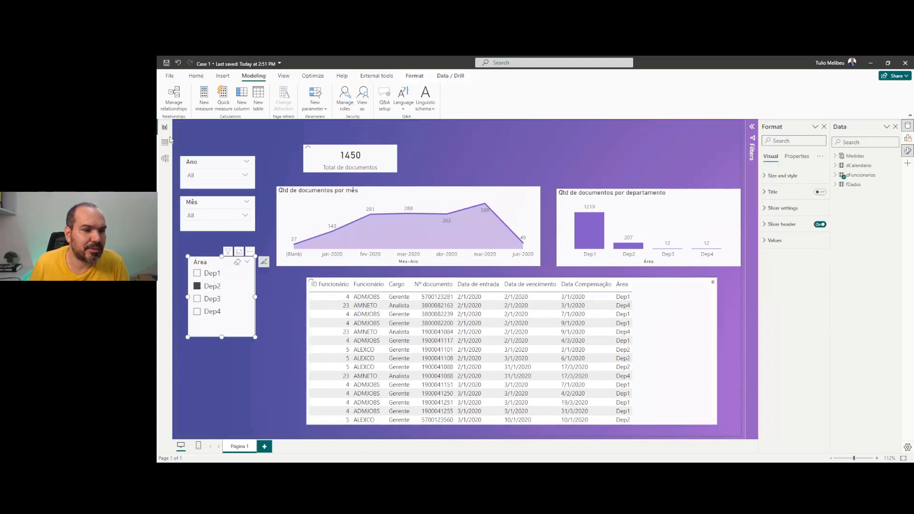
pyautogui.click(165, 142)
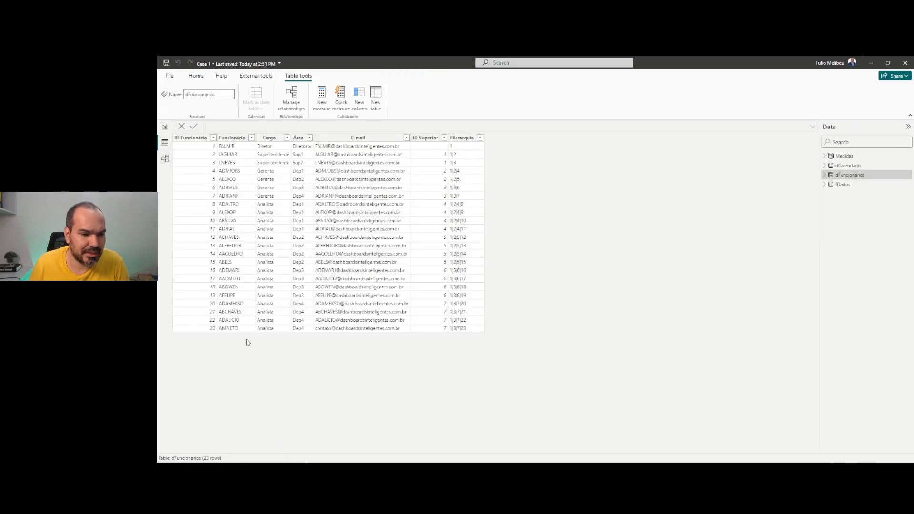
# Copy the last dFuncionarios employee's address from the E-mail column
pyautogui.click(332, 329)
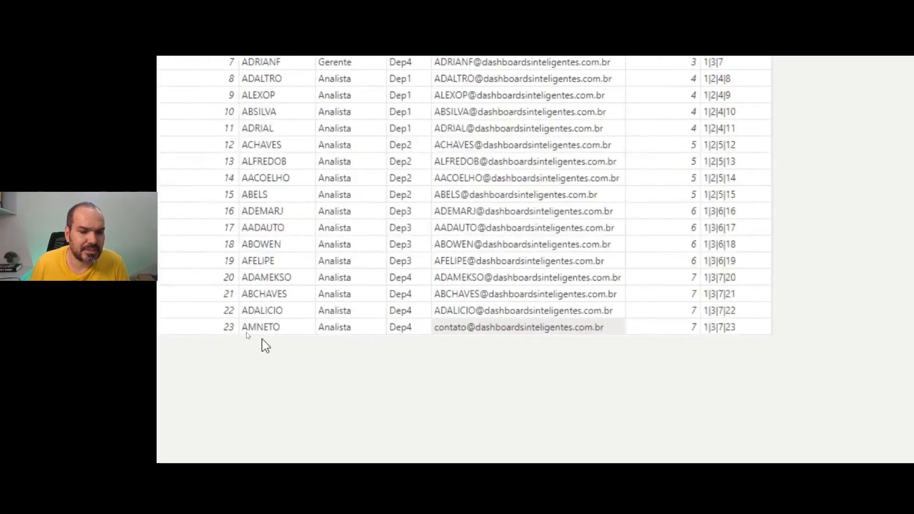
pyautogui.rightClick(478, 332)
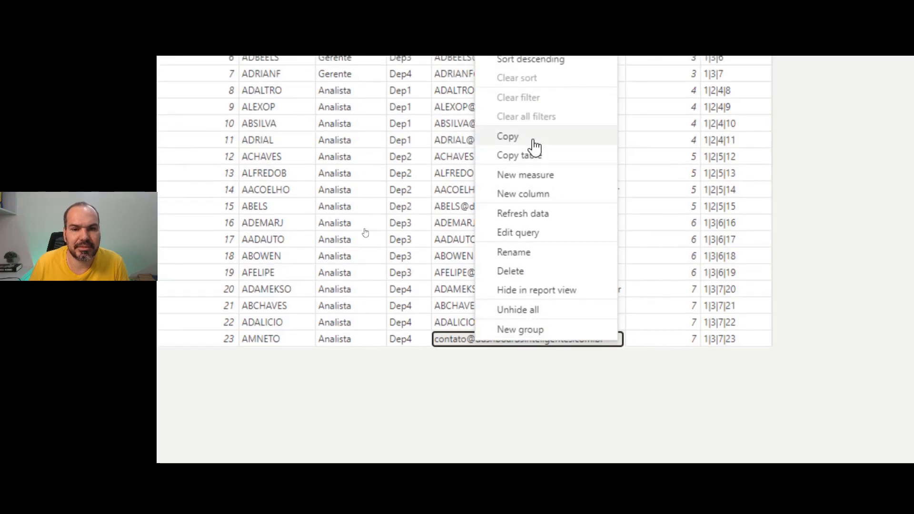
pyautogui.click(535, 148)
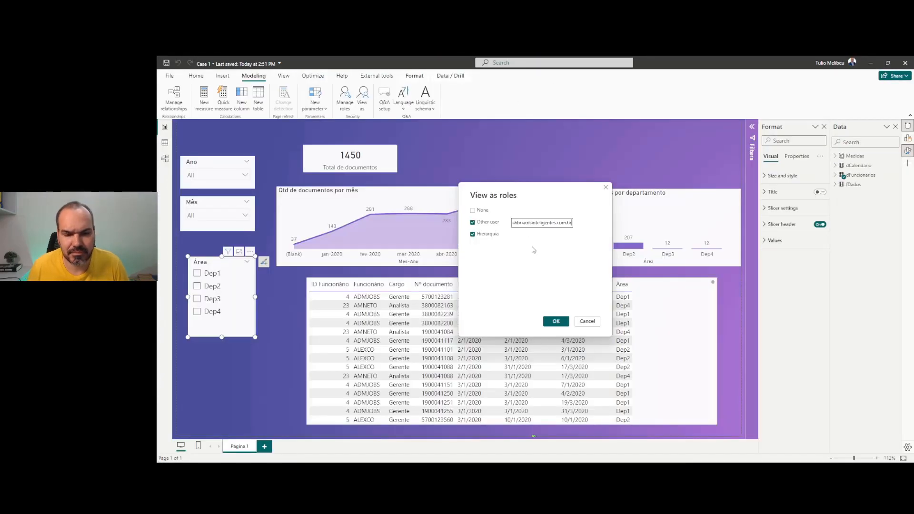
# Confirm the Hierarquia role preview, check that only Dep4 documents appear, then stop viewing
pyautogui.click(556, 321)
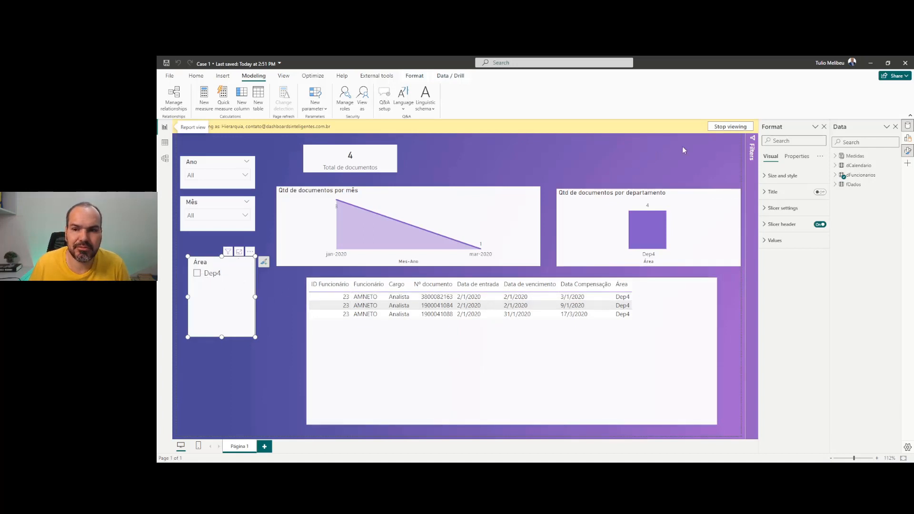
pyautogui.click(721, 128)
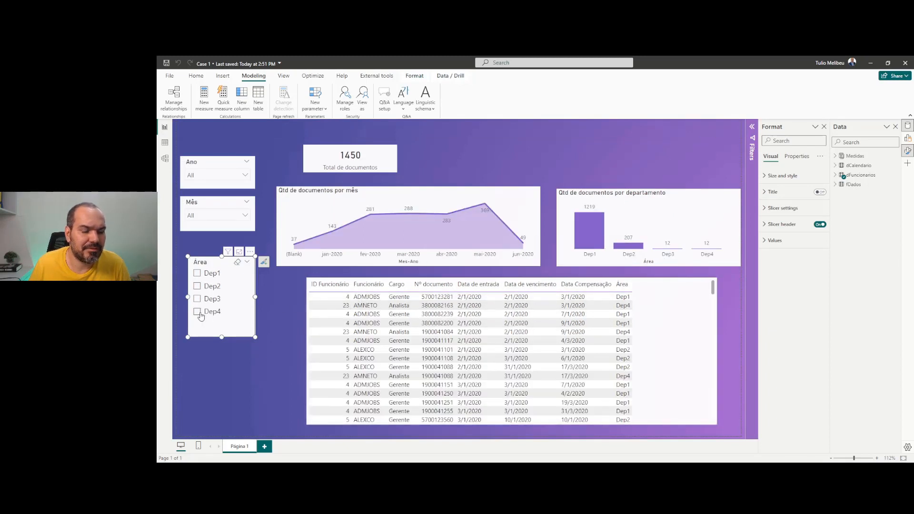
# Filter to Dep4 and one employee's document, clear both filters, then open View as roles
pyautogui.click(197, 312)
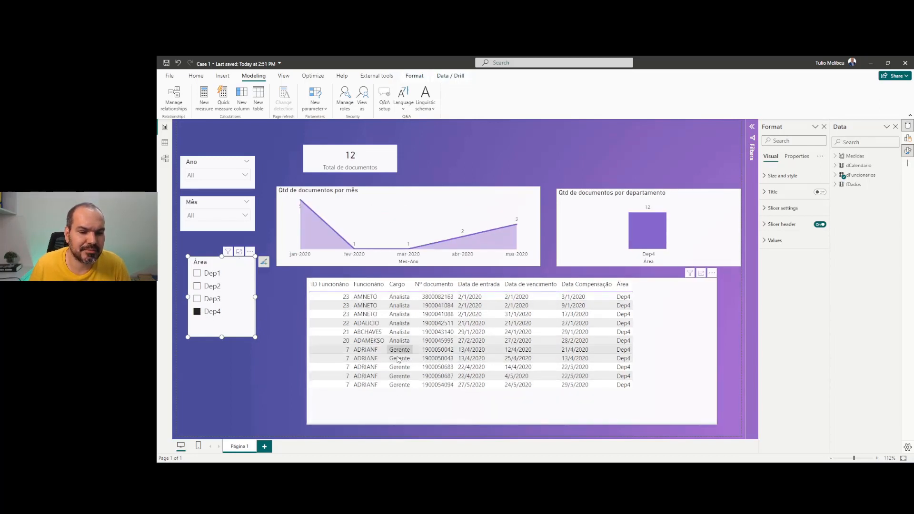
pyautogui.click(363, 351)
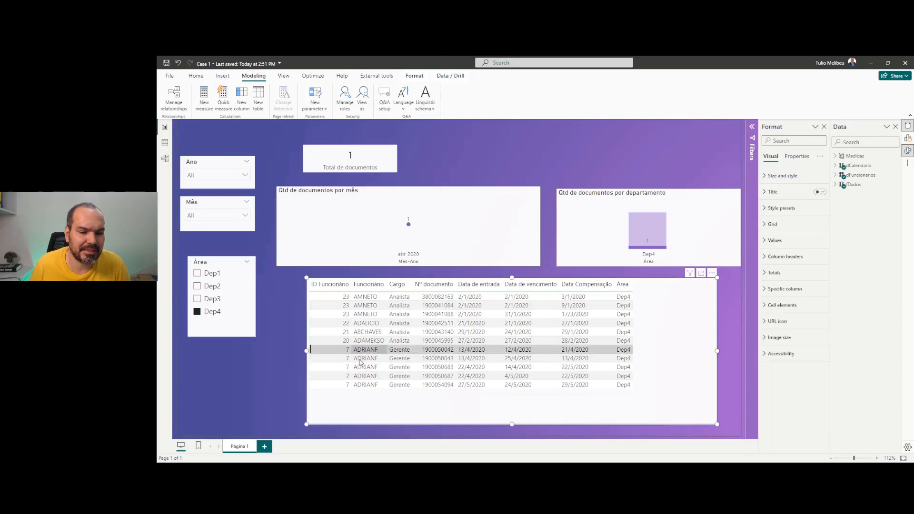
pyautogui.click(364, 351)
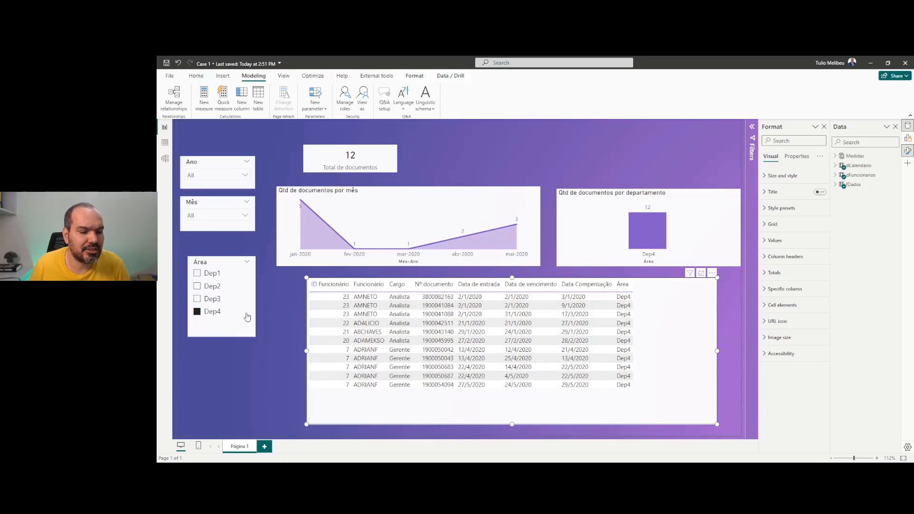
pyautogui.click(210, 313)
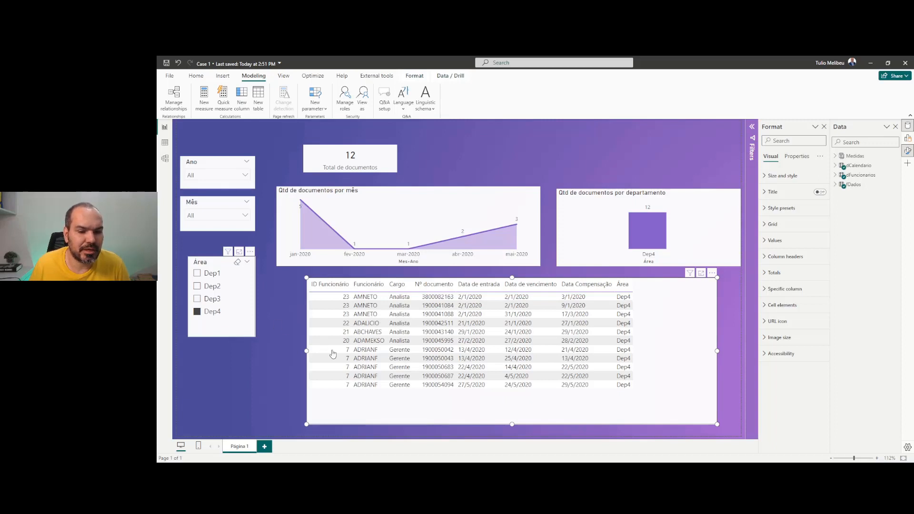
pyautogui.click(365, 106)
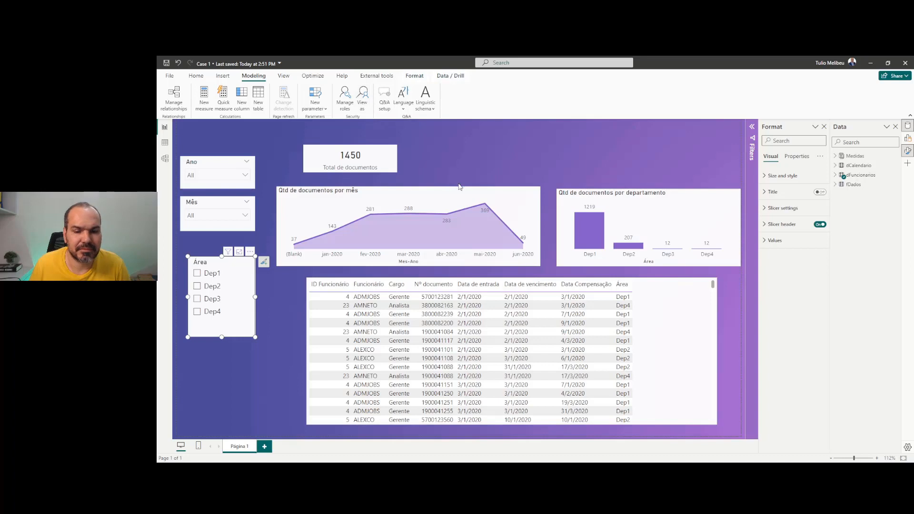
# Preview as another employee's e-mail under the Hierarquia role, see 12 Dep4 documents, then stop viewing
pyautogui.click(473, 223)
pyautogui.click(473, 235)
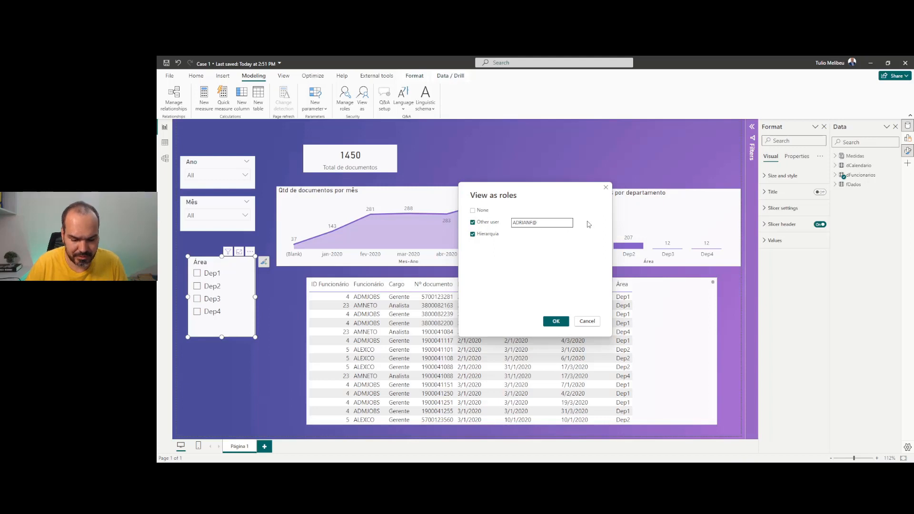
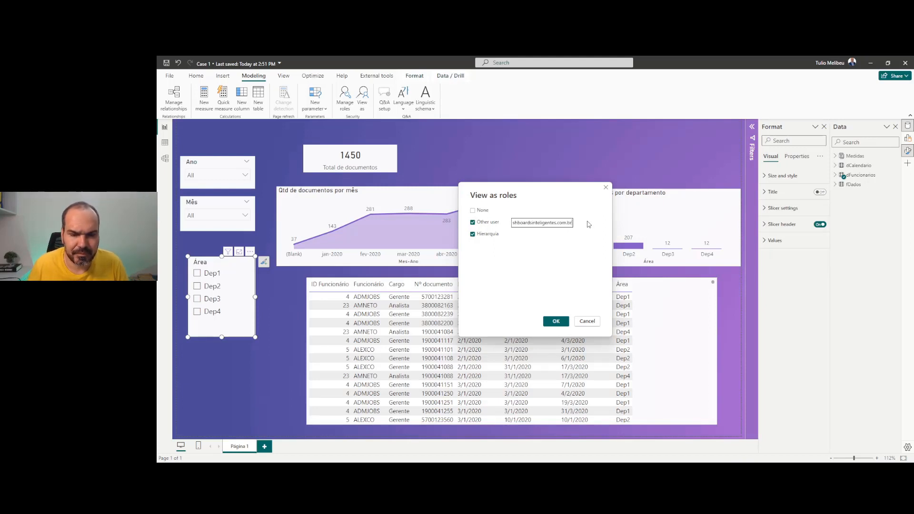
pyautogui.click(556, 321)
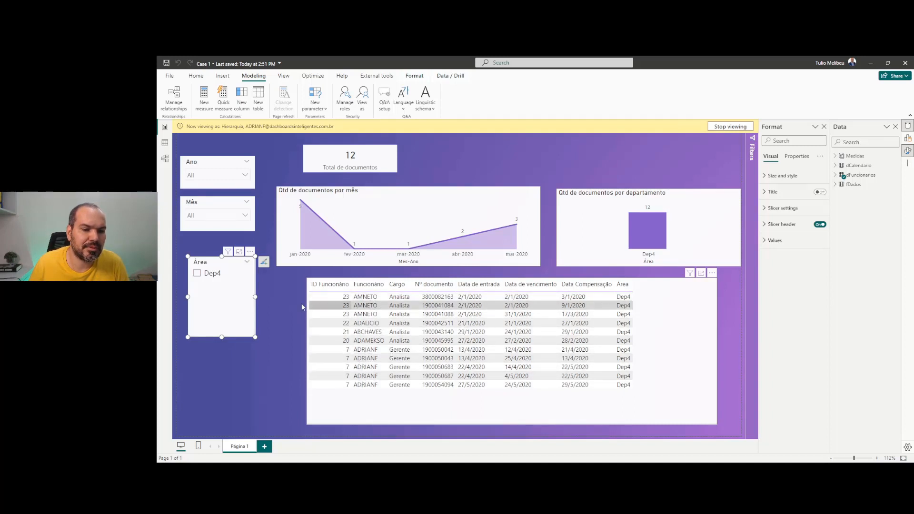
pyautogui.click(727, 128)
pyautogui.hotkey('alt', 'Tab')
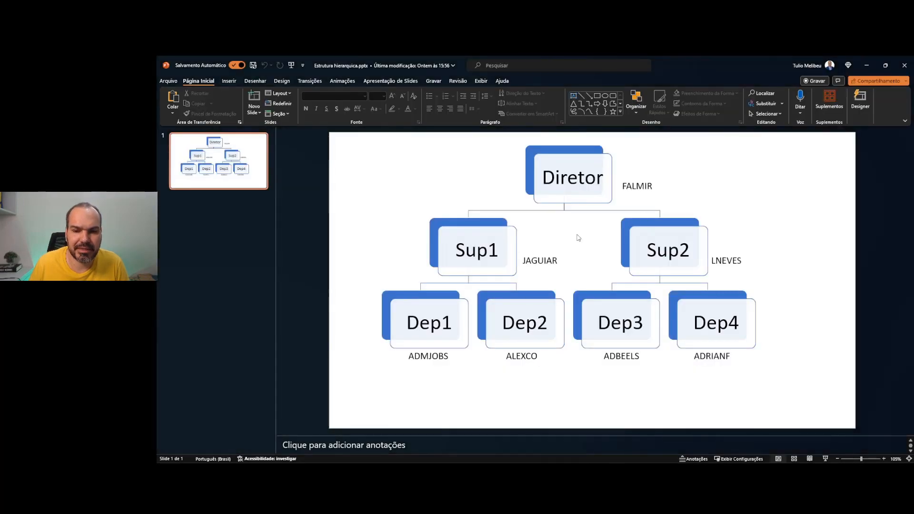
pyautogui.hotkey('alt', 'Tab')
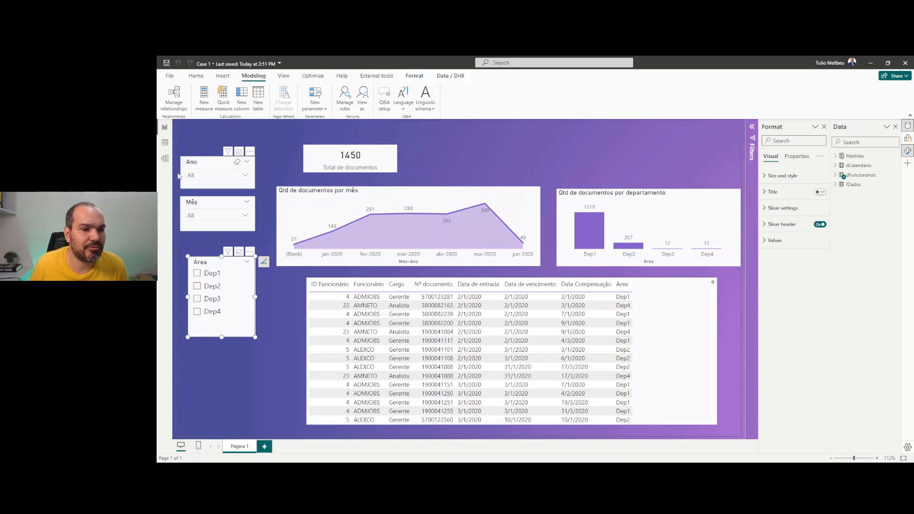
pyautogui.click(164, 159)
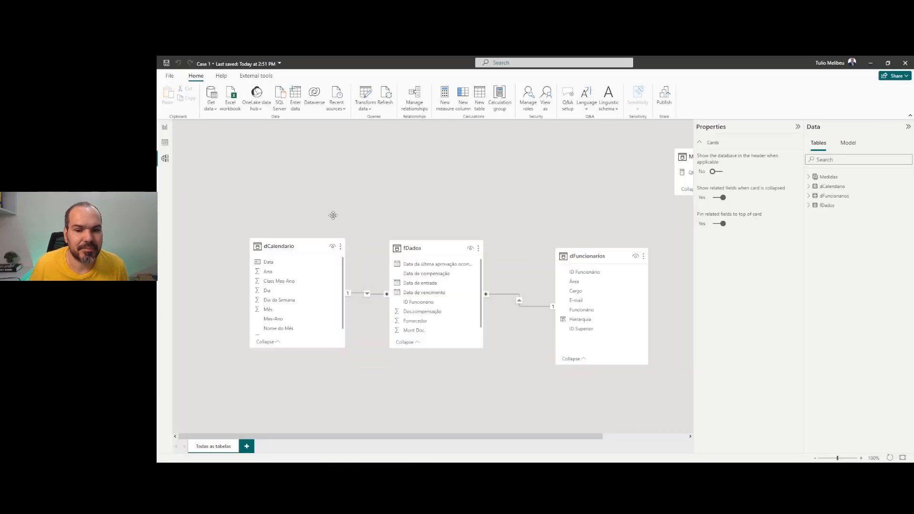
pyautogui.click(167, 143)
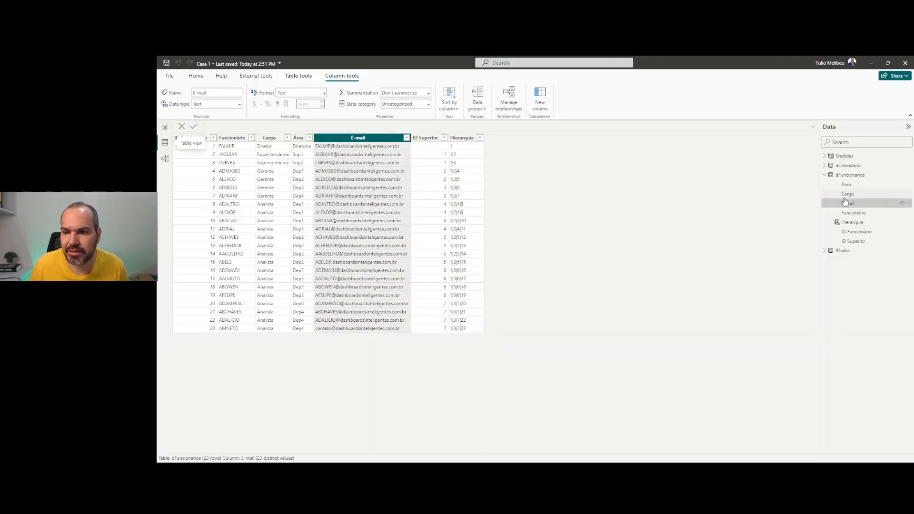
pyautogui.click(839, 175)
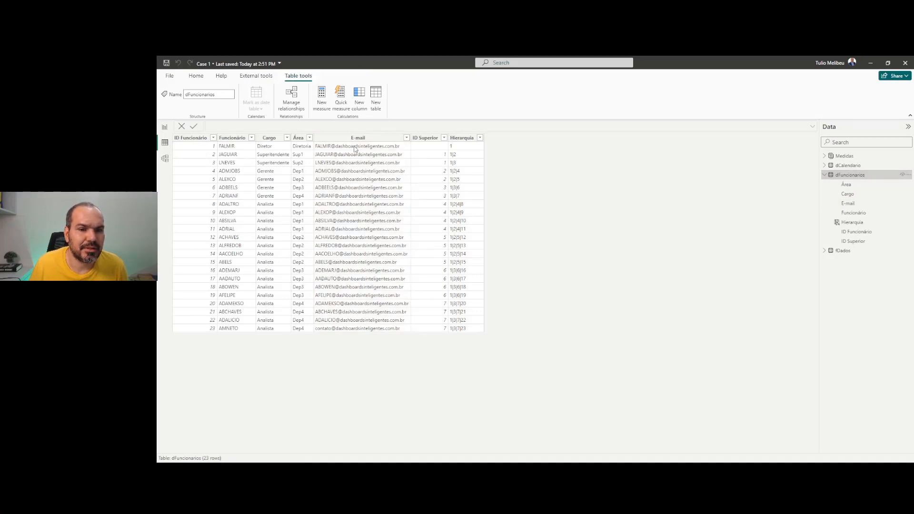
pyautogui.click(466, 140)
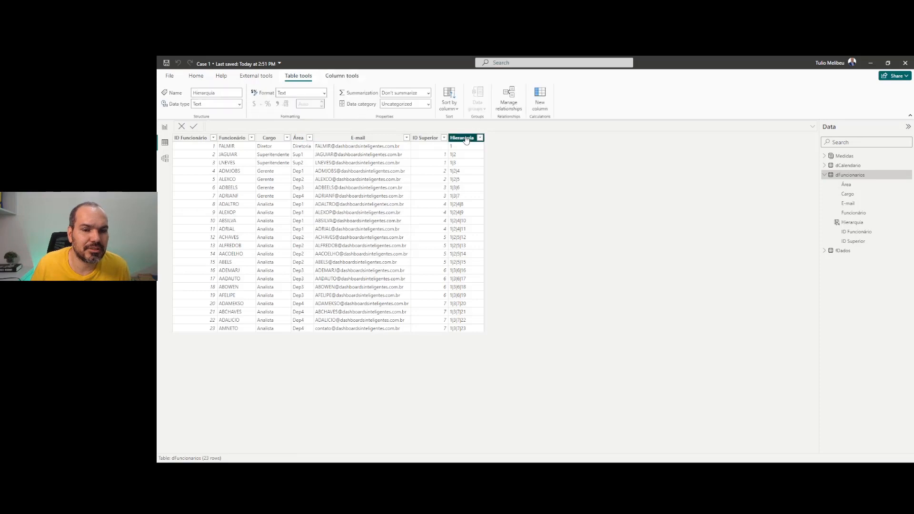
pyautogui.click(436, 127)
pyautogui.scroll(4, 436, 127)
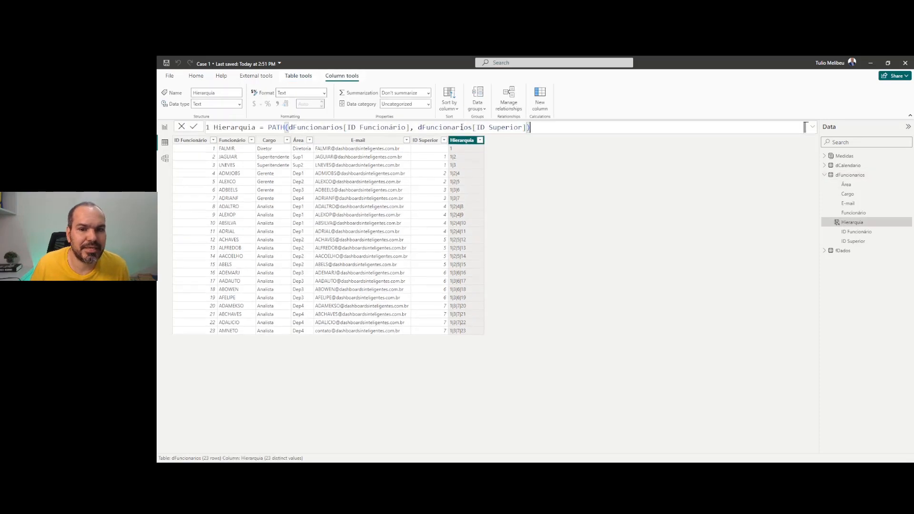
pyautogui.scroll(1, 484, 128)
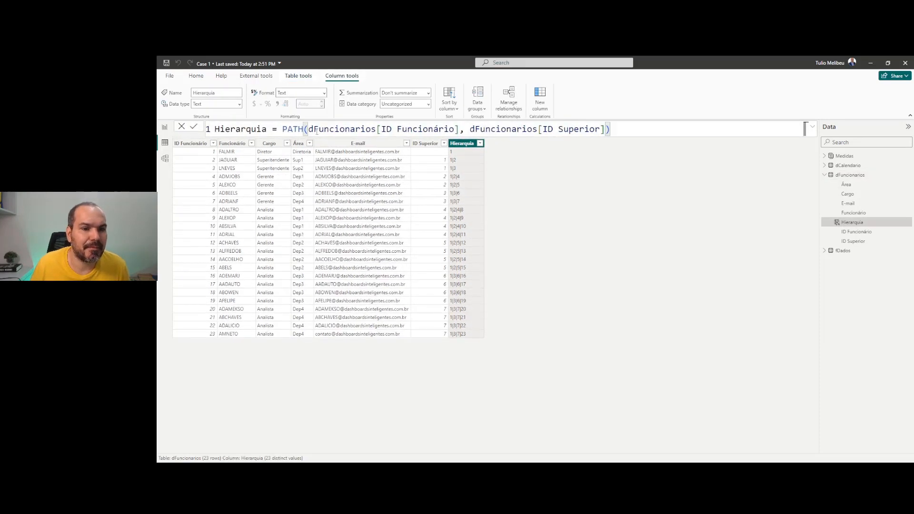
pyautogui.moveTo(310, 129); pyautogui.dragTo(627, 123)
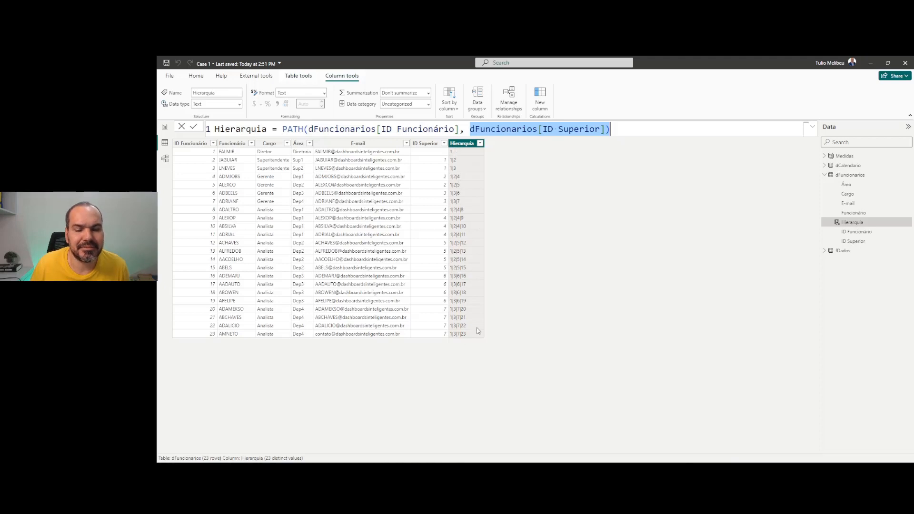
pyautogui.click(167, 128)
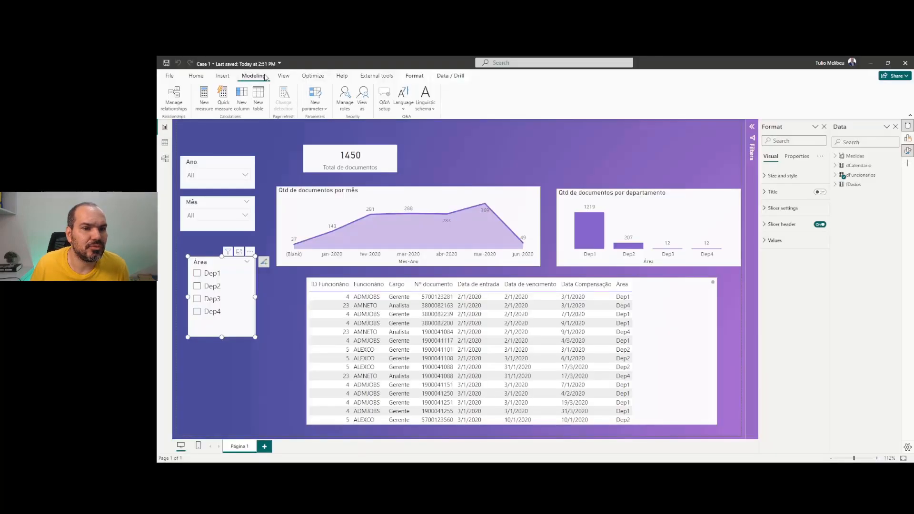
pyautogui.click(345, 110)
pyautogui.click(461, 229)
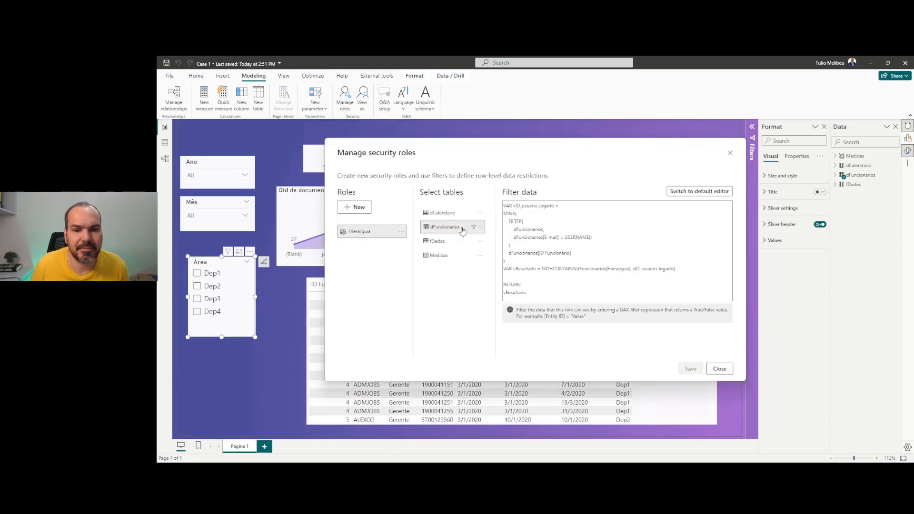
pyautogui.click(595, 259)
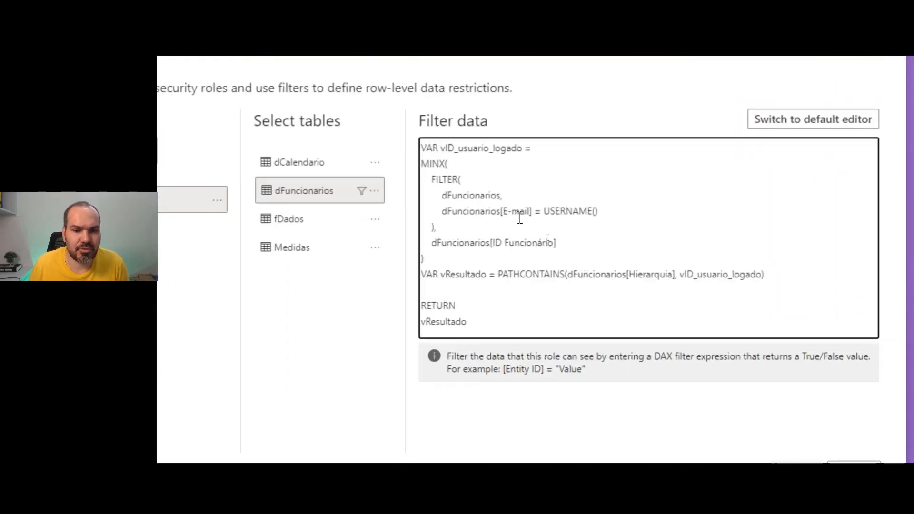
pyautogui.moveTo(423, 258); pyautogui.dragTo(405, 157)
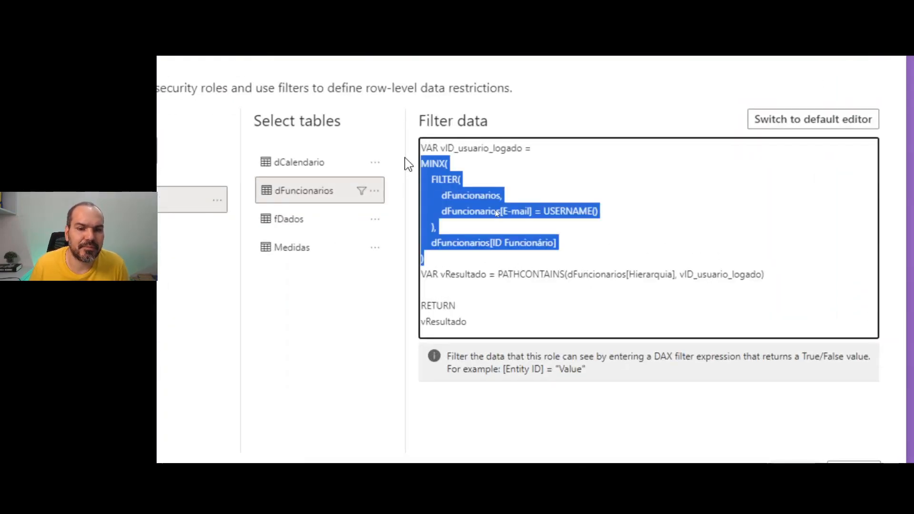
pyautogui.click(448, 164)
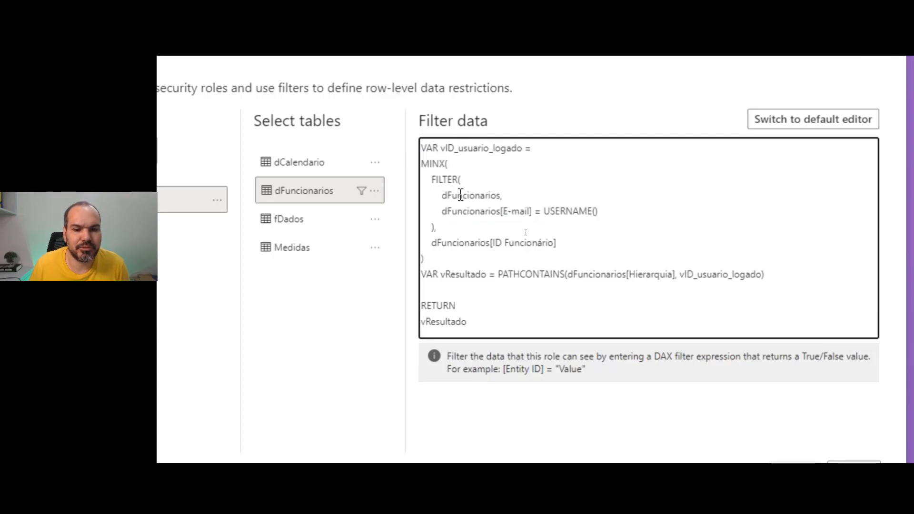
pyautogui.click(499, 274)
pyautogui.hotkey('shift', 'End')
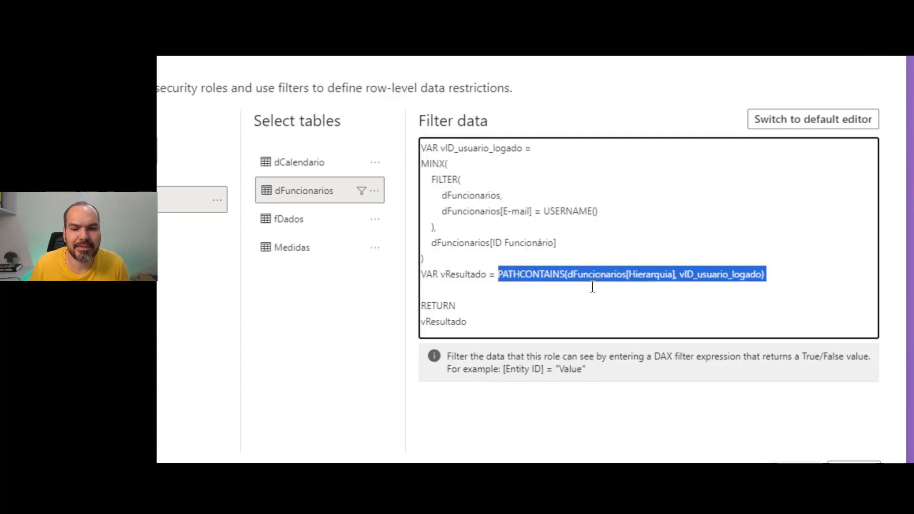
pyautogui.click(791, 278)
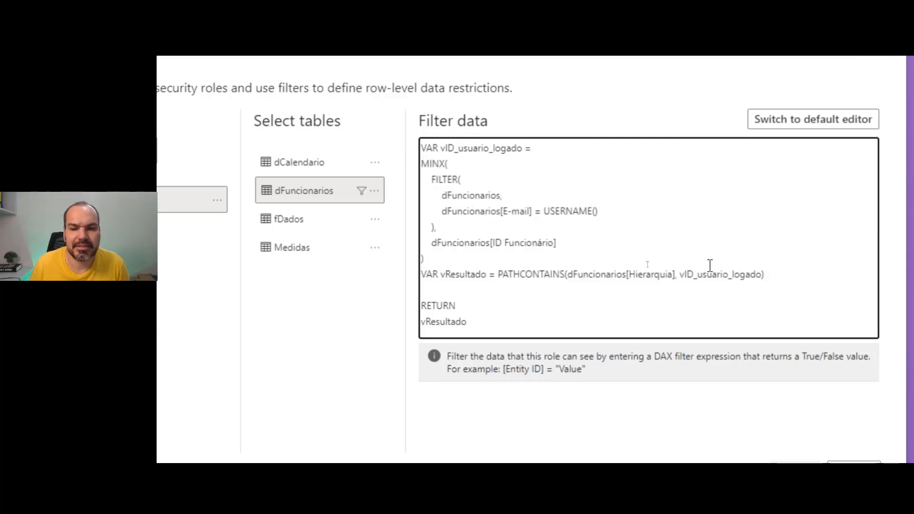
pyautogui.moveTo(678, 274); pyautogui.dragTo(763, 276)
pyautogui.moveTo(673, 274); pyautogui.dragTo(569, 273)
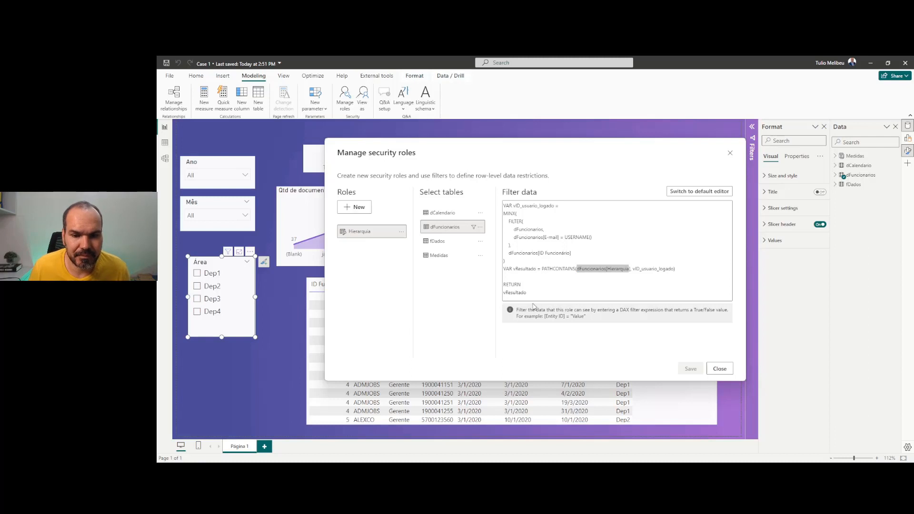
pyautogui.click(719, 369)
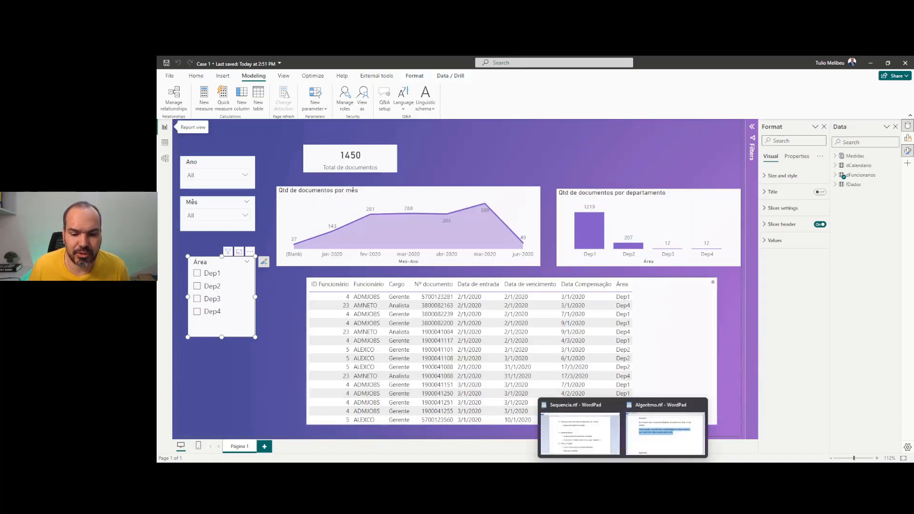
# Bring the Algoritmo.rtf notes forward, scroll them, and drag the Sequencia.rtf window over them
pyautogui.moveTo(584, 436)
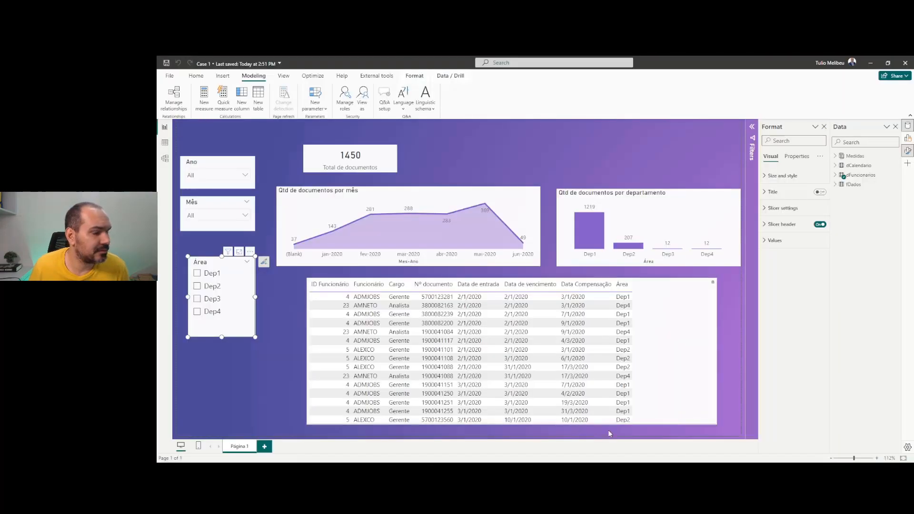
pyautogui.click(627, 409)
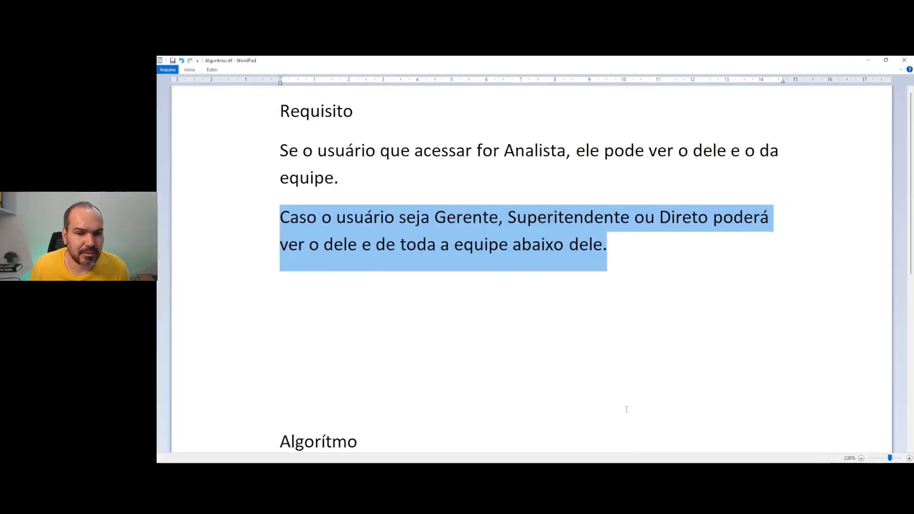
pyautogui.click(501, 245)
pyautogui.keyDown('ctrl'); pyautogui.scroll(-2, 571, 233); pyautogui.keyUp('ctrl')
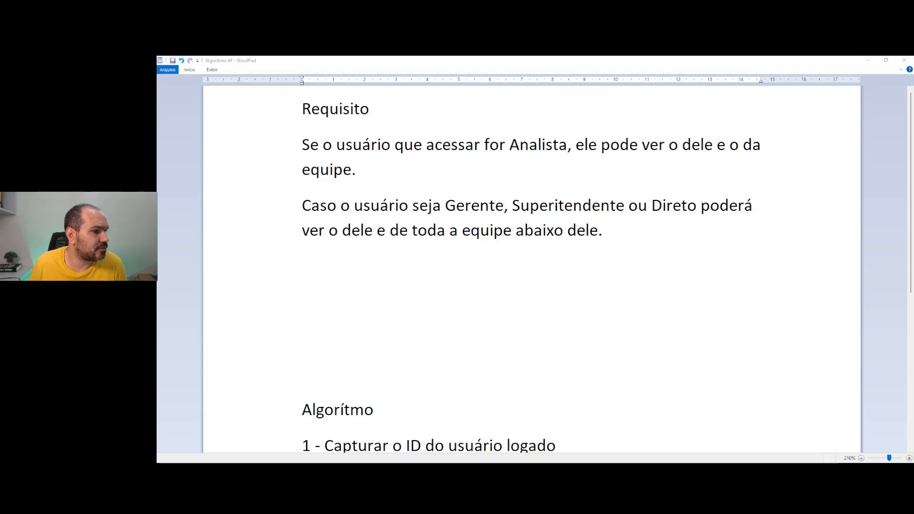
pyautogui.moveTo(158, 163); pyautogui.dragTo(558, 156)
# Maximize Sequencia.rtf and mark the house diagram's base layer with a red circle and arrow
pyautogui.doubleClick(558, 156)
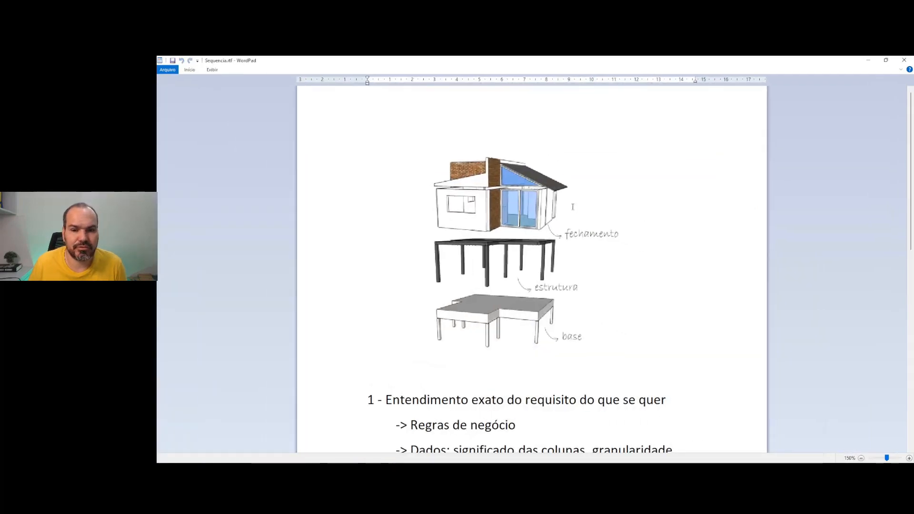
pyautogui.keyDown('ctrl'); pyautogui.scroll(2, 653, 222); pyautogui.keyUp('ctrl')
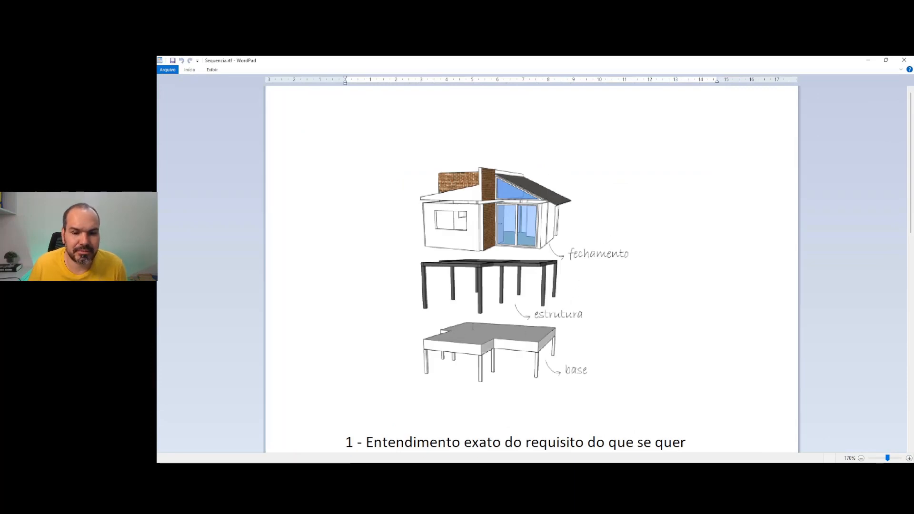
pyautogui.moveTo(451, 314)
pyautogui.mouseDown()
pyautogui.moveTo(419, 400)
pyautogui.moveTo(660, 362)
pyautogui.moveTo(466, 320)
pyautogui.moveTo(437, 323)
pyautogui.mouseUp()
pyautogui.moveTo(369, 329); pyautogui.dragTo(391, 338)
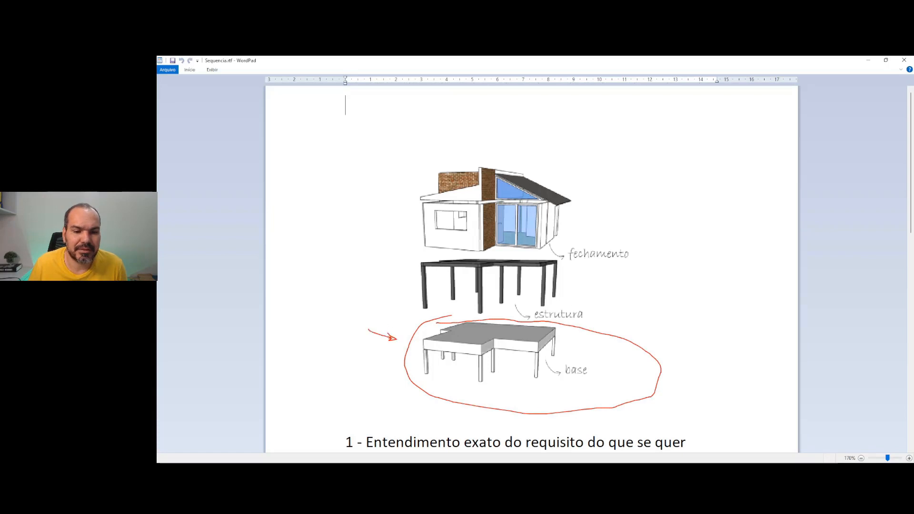
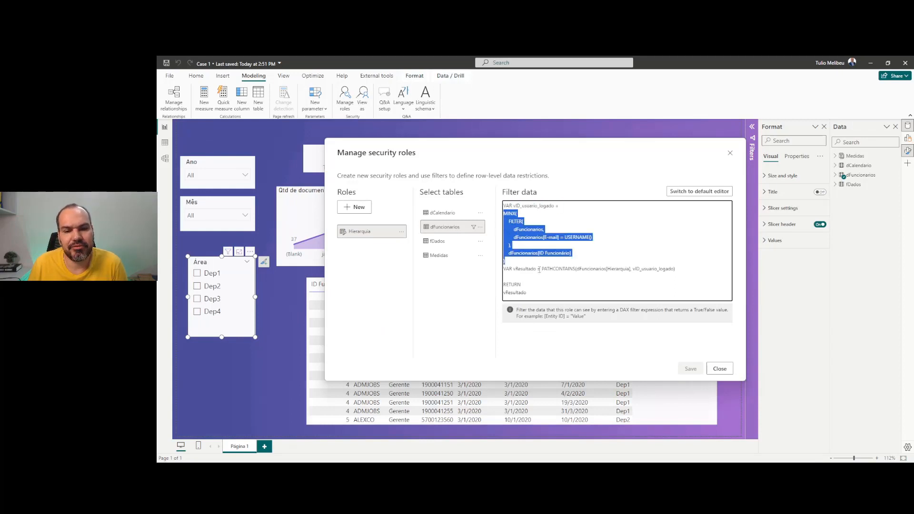
# Highlight the vResultado PATHCONTAINS expression, then bring up and scroll the Algoritmo.rtf notes
pyautogui.moveTo(539, 269); pyautogui.dragTo(679, 267)
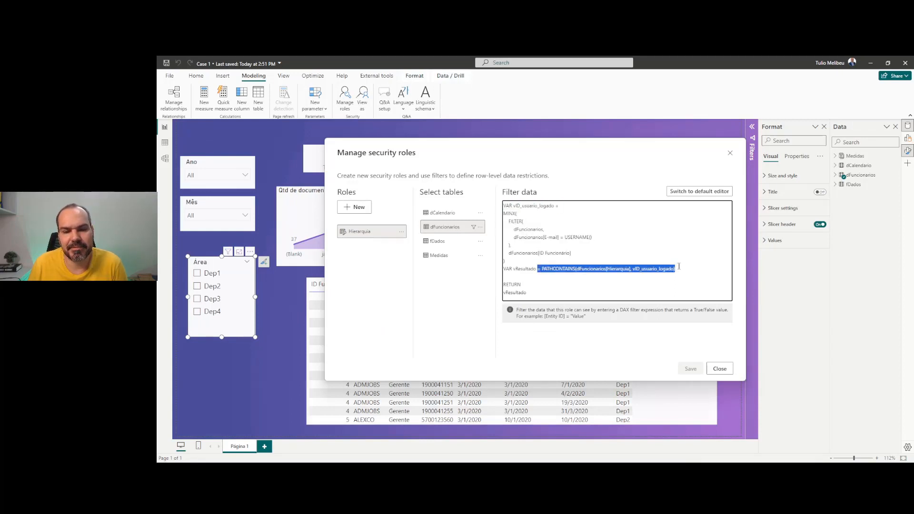
pyautogui.click(627, 471)
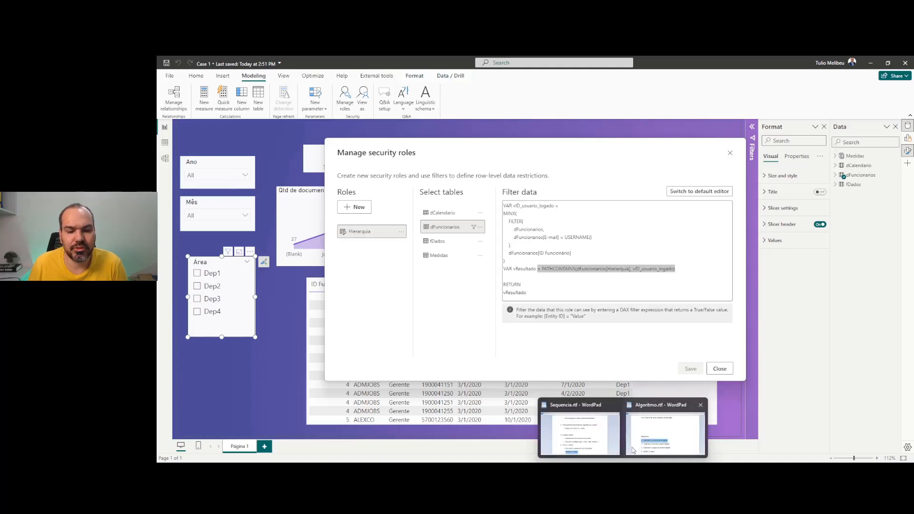
pyautogui.click(665, 434)
pyautogui.scroll(-3, 496, 304)
pyautogui.click(507, 250)
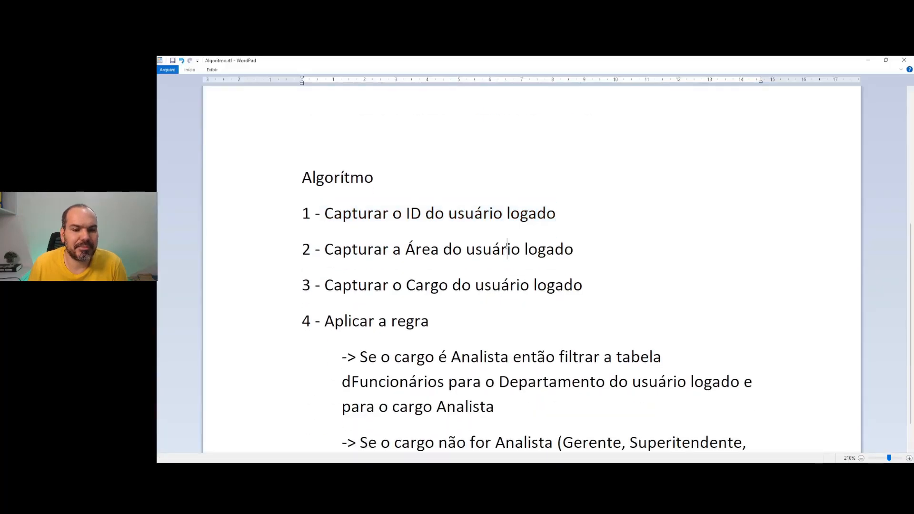
# Highlight the note steps for capturing the user's Área and Cargo, then return to Power BI
pyautogui.moveTo(328, 248); pyautogui.dragTo(562, 244)
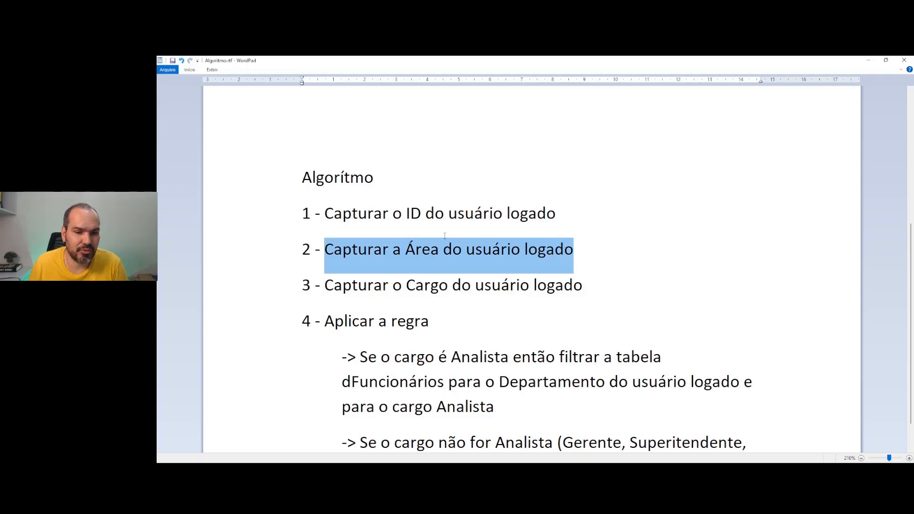
pyautogui.click(364, 291)
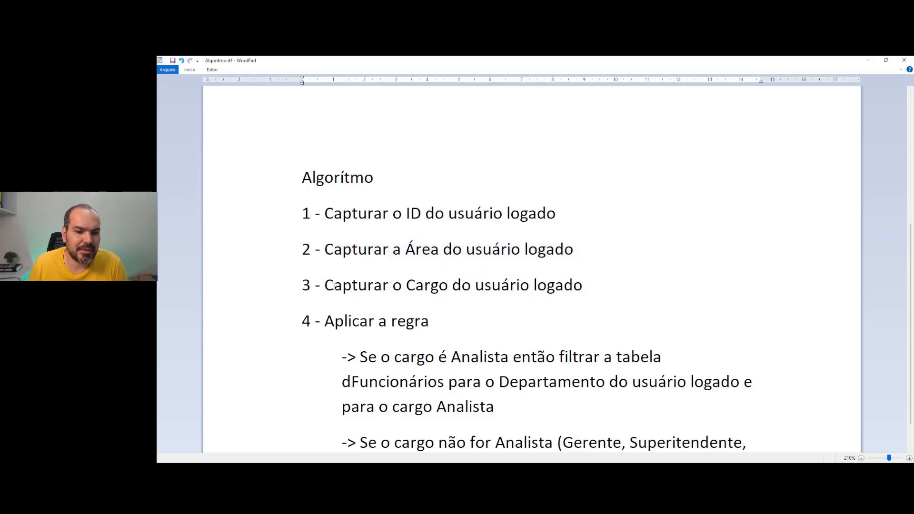
pyautogui.moveTo(327, 284); pyautogui.dragTo(561, 281)
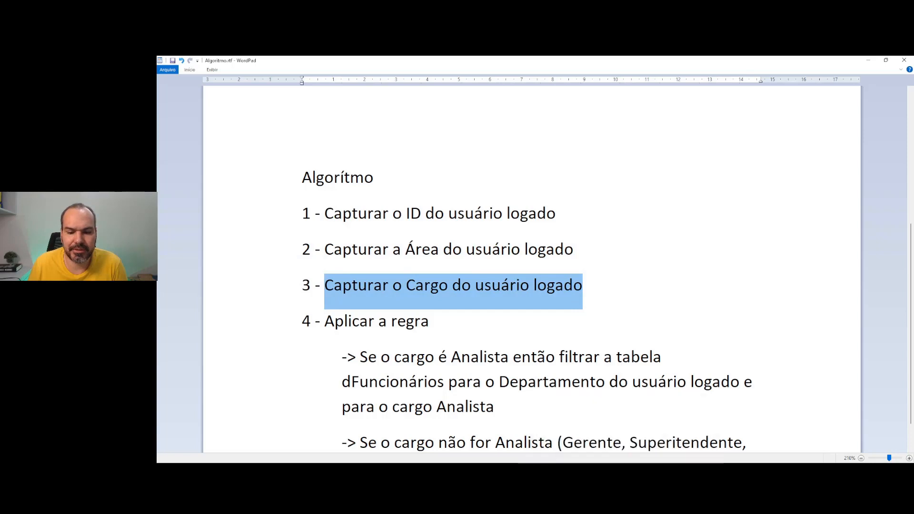
pyautogui.hotkey('alt', 'Tab')
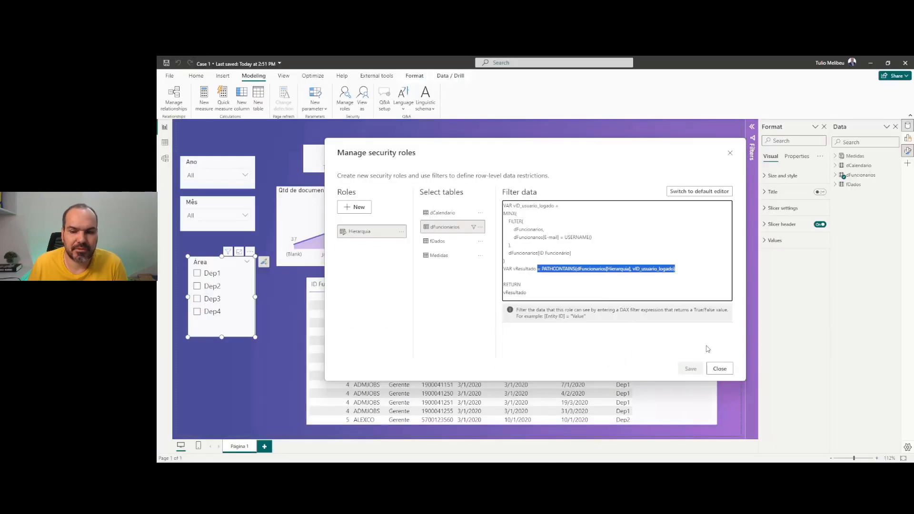
# Close the roles editor and filter the dFuncionarios table's Área column to Dep4 only
pyautogui.click(720, 369)
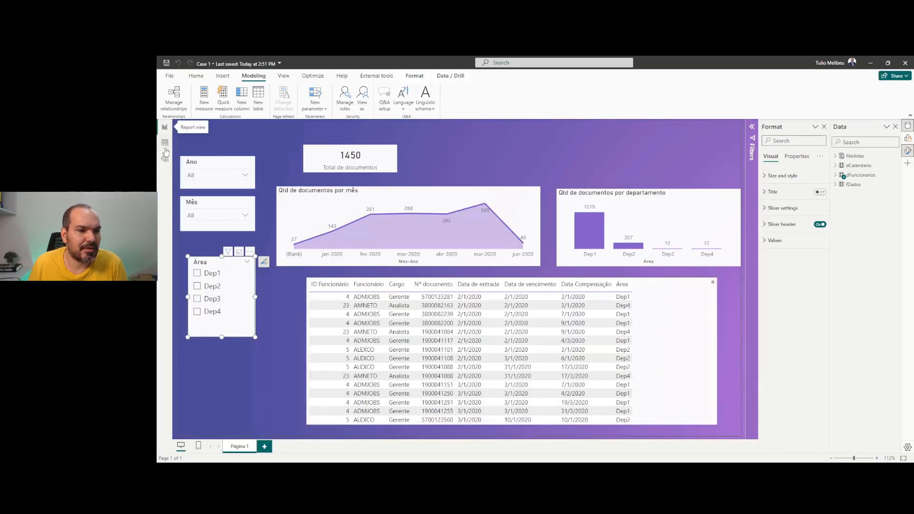
pyautogui.click(165, 143)
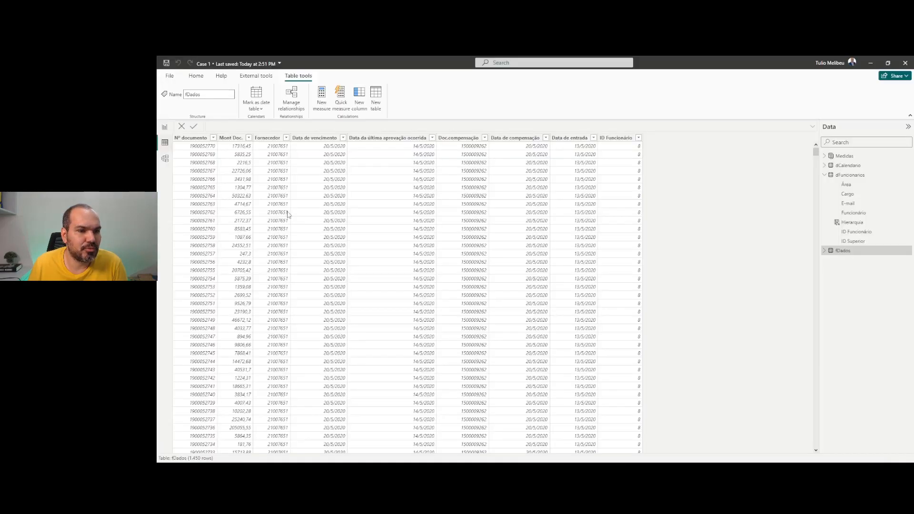
pyautogui.click(855, 176)
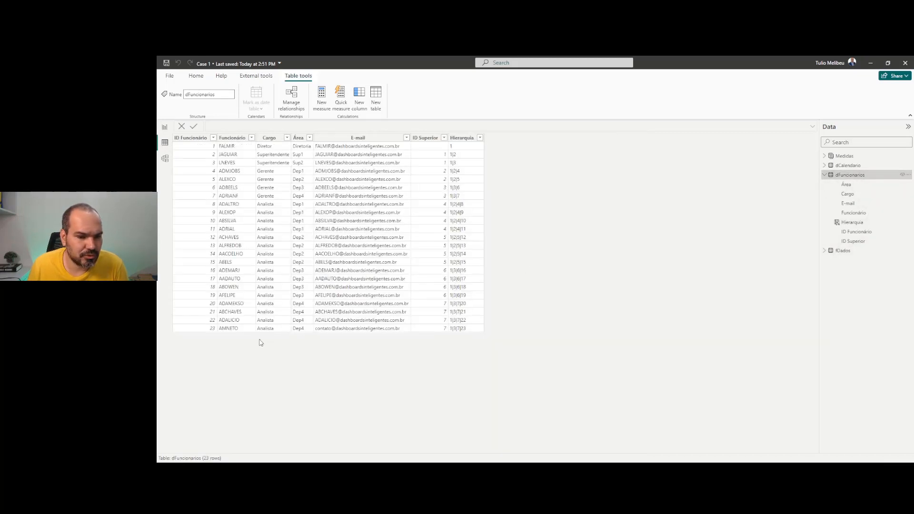
pyautogui.click(230, 331)
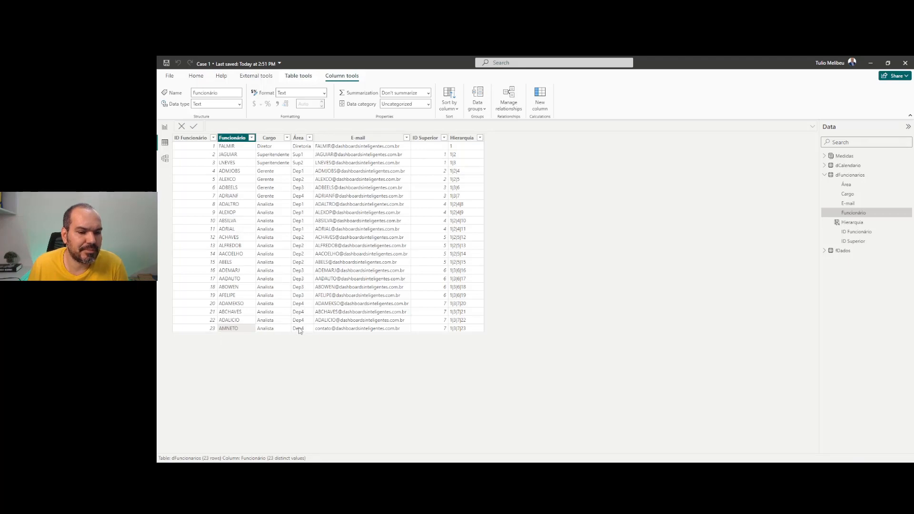
pyautogui.click(310, 138)
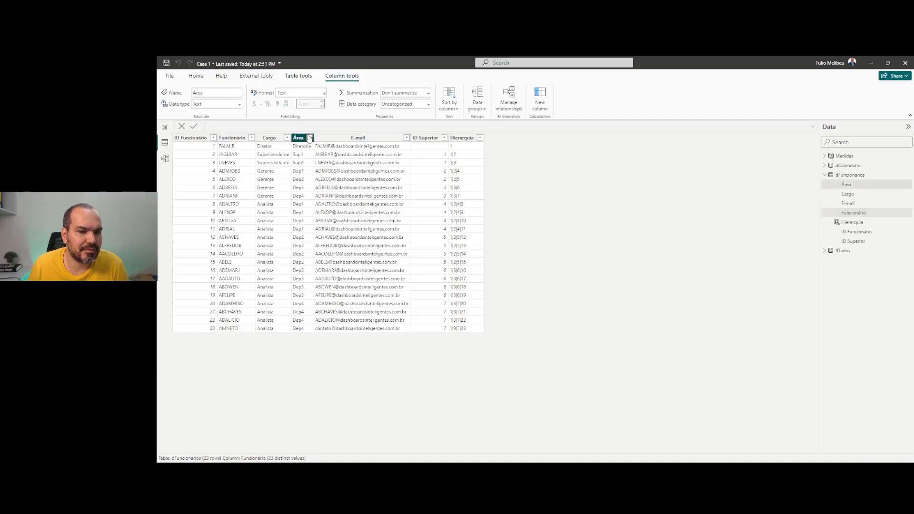
pyautogui.click(337, 219)
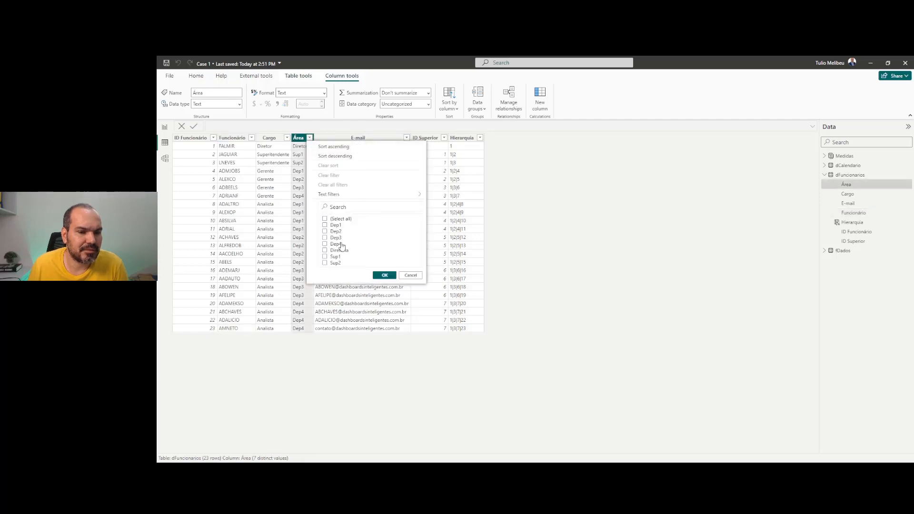
pyautogui.click(339, 245)
pyautogui.click(385, 275)
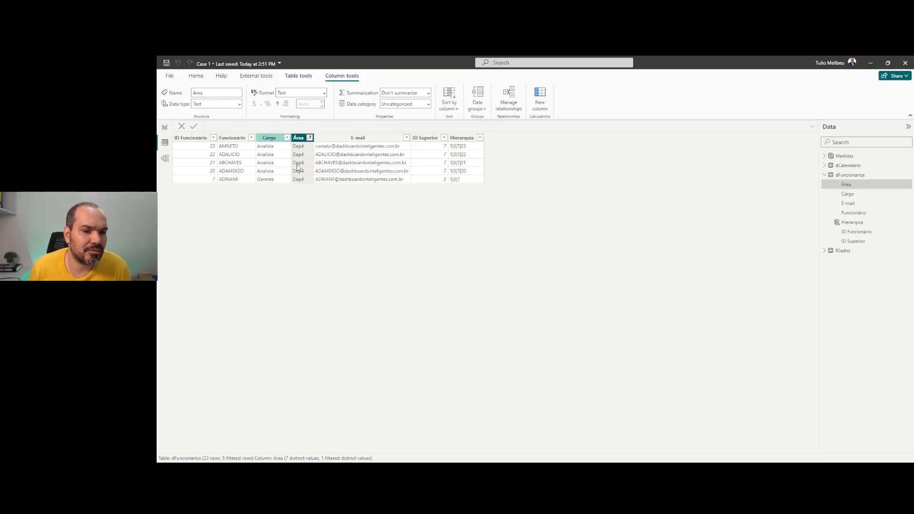
# Exclude Gerente from the Cargo filter to see only Analistas, then include it again
pyautogui.click(287, 138)
pyautogui.click(309, 232)
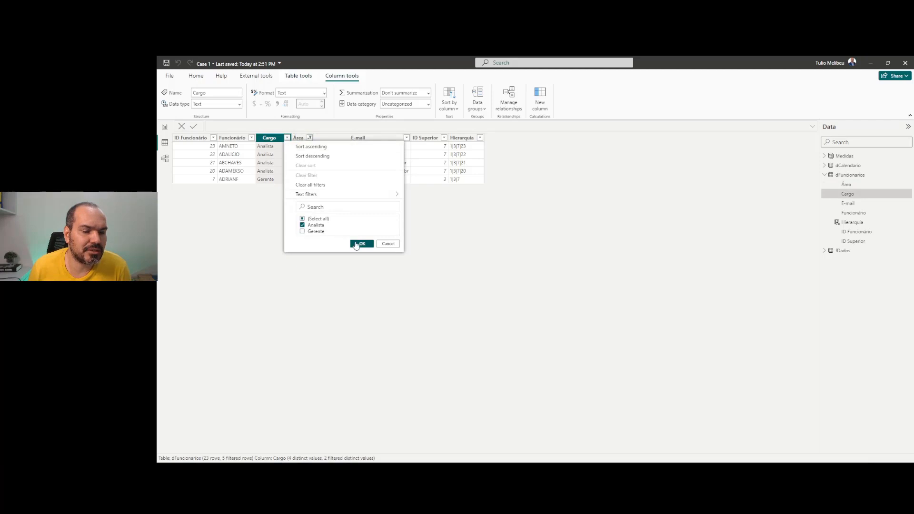
pyautogui.click(362, 243)
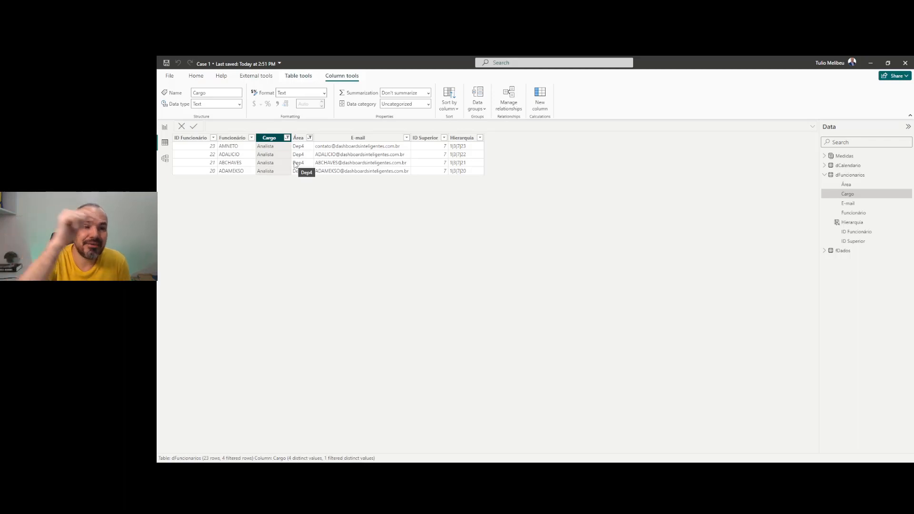
pyautogui.click(287, 138)
pyautogui.click(303, 231)
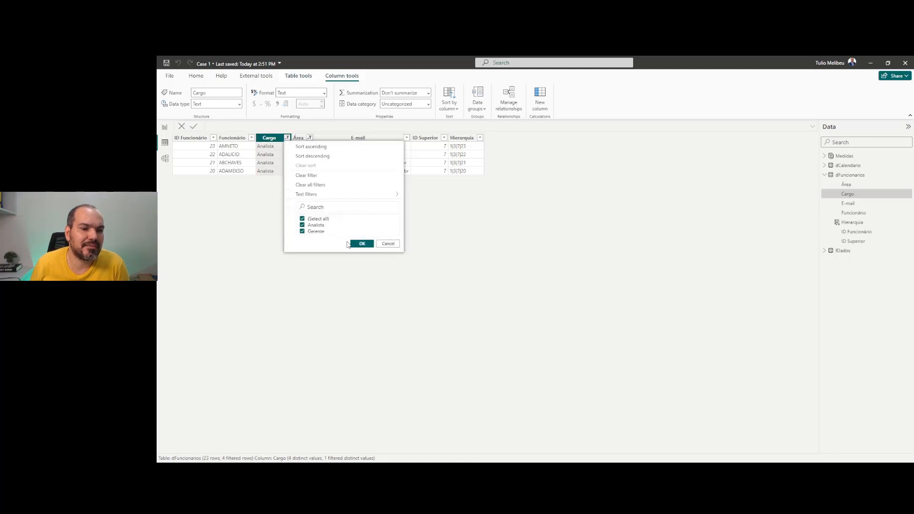
pyautogui.click(362, 243)
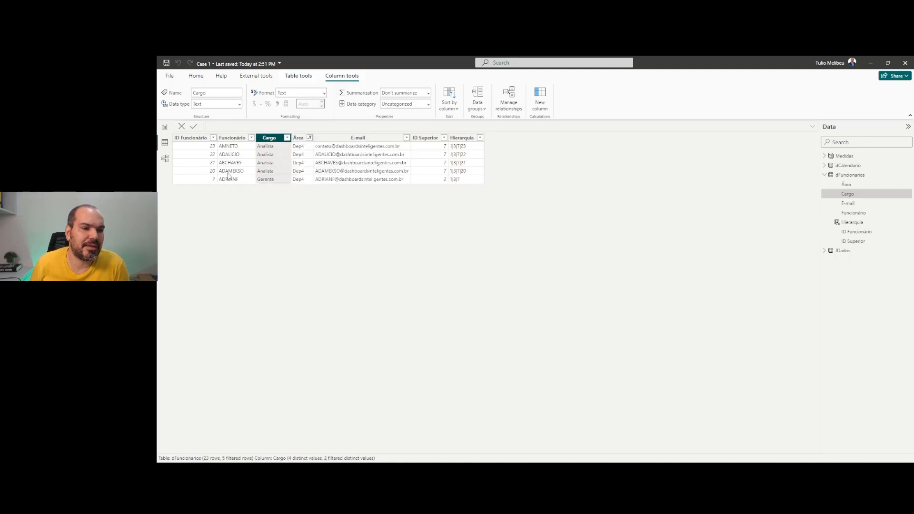
pyautogui.click(165, 159)
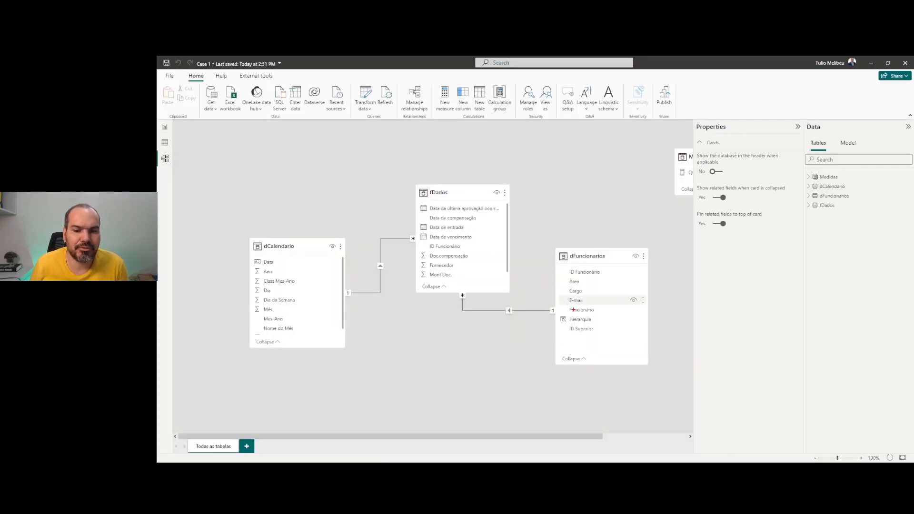
# Collapse the Properties pane, return to Report view, and bring the Algoritmo.rtf notes forward
pyautogui.moveTo(573, 309)
pyautogui.mouseDown()
pyautogui.moveTo(474, 309)
pyautogui.moveTo(439, 287)
pyautogui.mouseUp()
pyautogui.press('Escape')
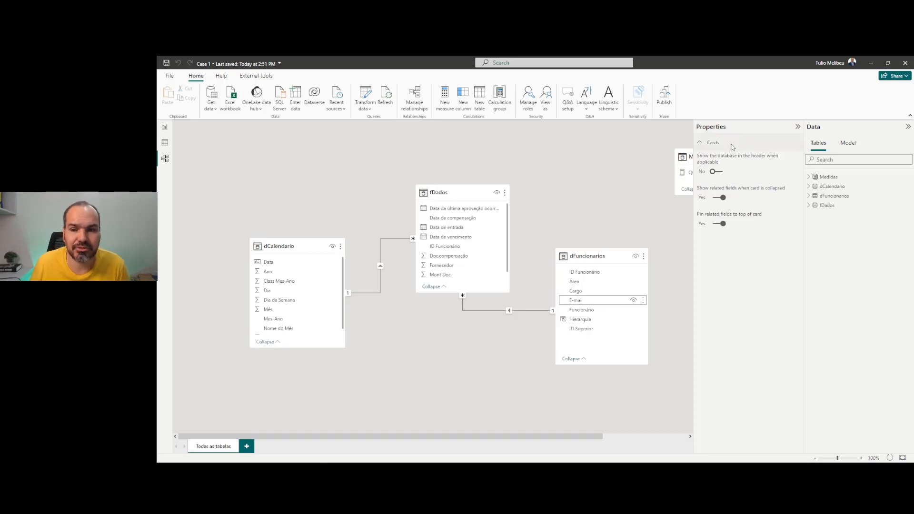
pyautogui.click(797, 128)
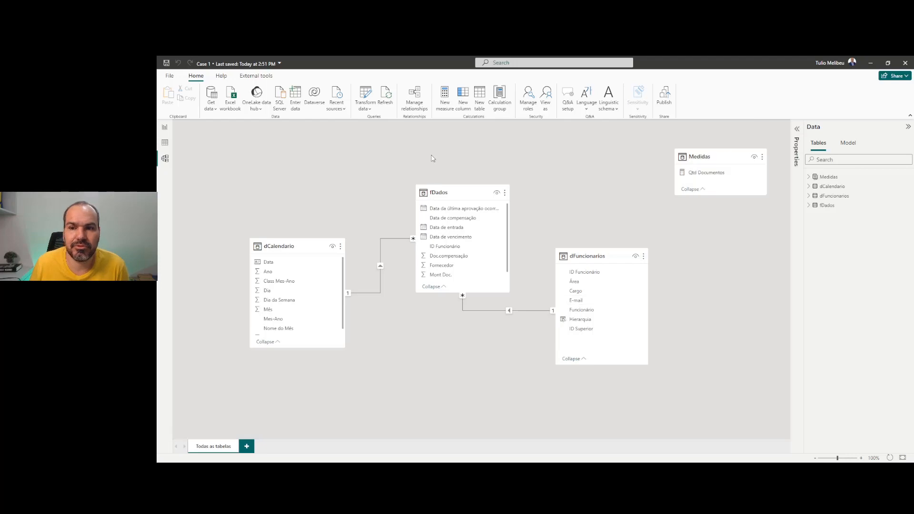
pyautogui.click(166, 130)
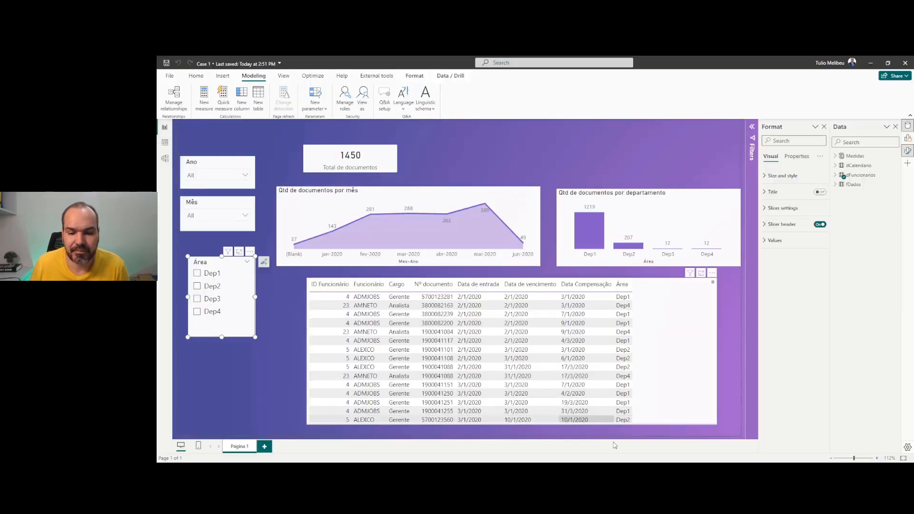
pyautogui.click(623, 472)
pyautogui.click(635, 449)
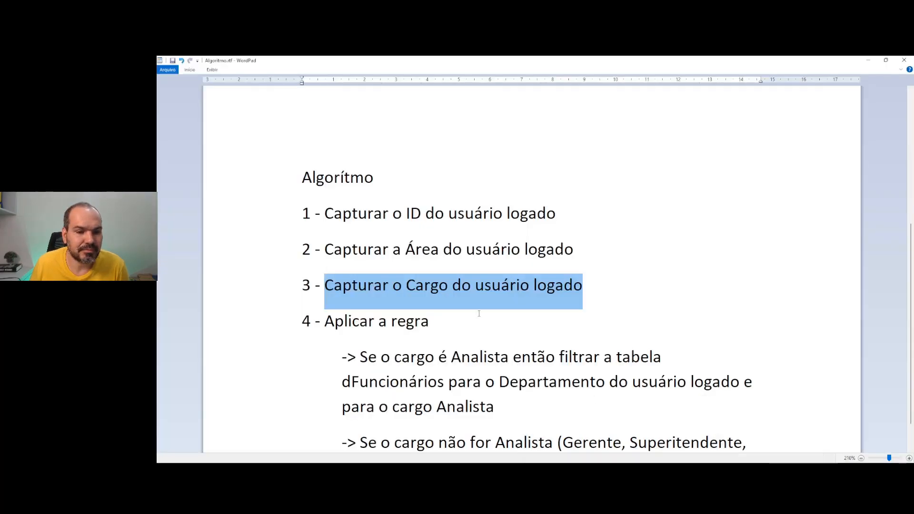
# Highlight note steps 1–3: capturing the logged-in user's ID, Área and Cargo
pyautogui.click(470, 291)
pyautogui.moveTo(590, 285); pyautogui.dragTo(335, 249)
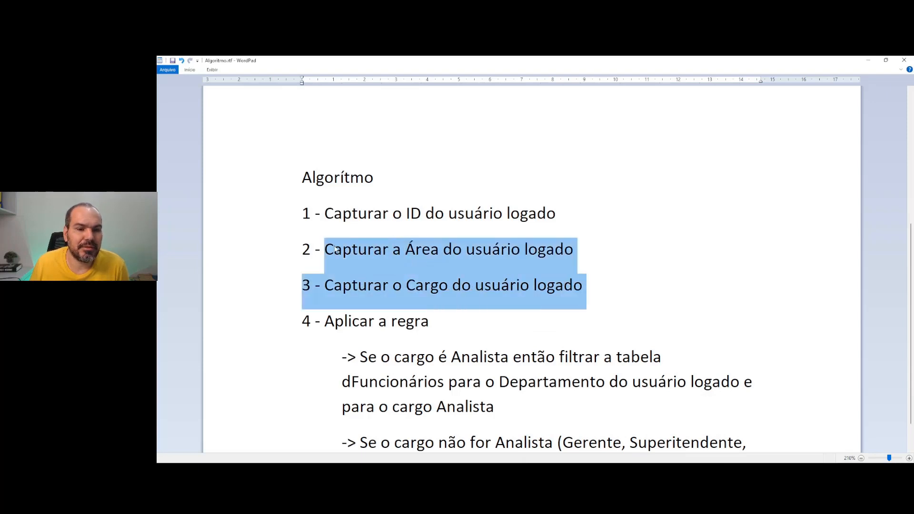
pyautogui.click(358, 214)
pyautogui.moveTo(327, 213); pyautogui.dragTo(572, 211)
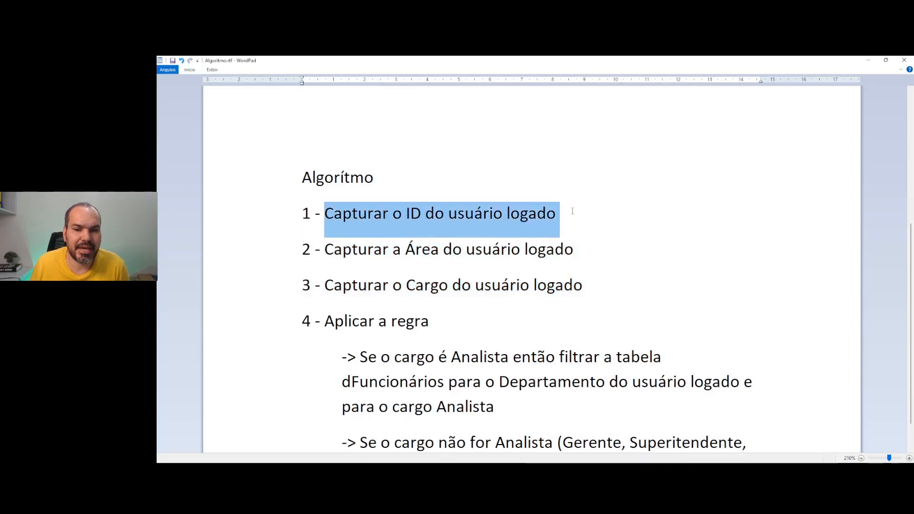
pyautogui.moveTo(573, 250); pyautogui.dragTo(321, 258)
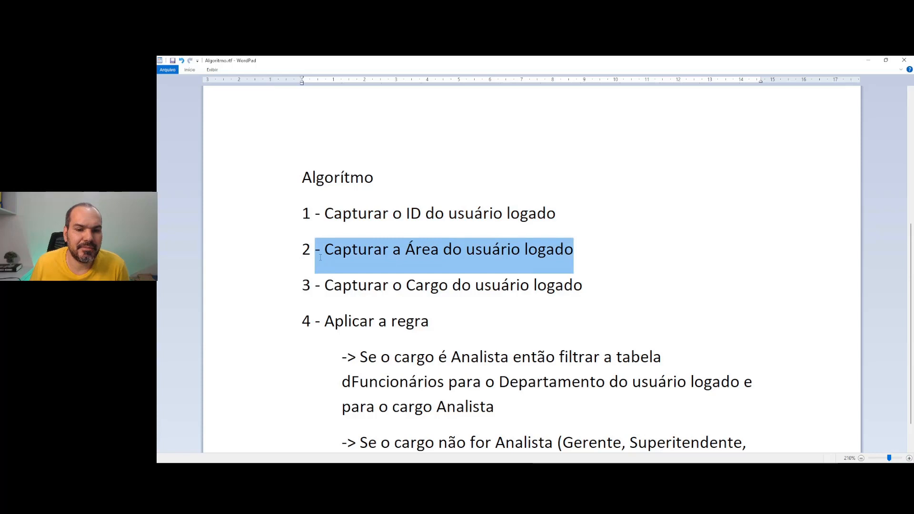
pyautogui.moveTo(587, 288); pyautogui.dragTo(346, 297)
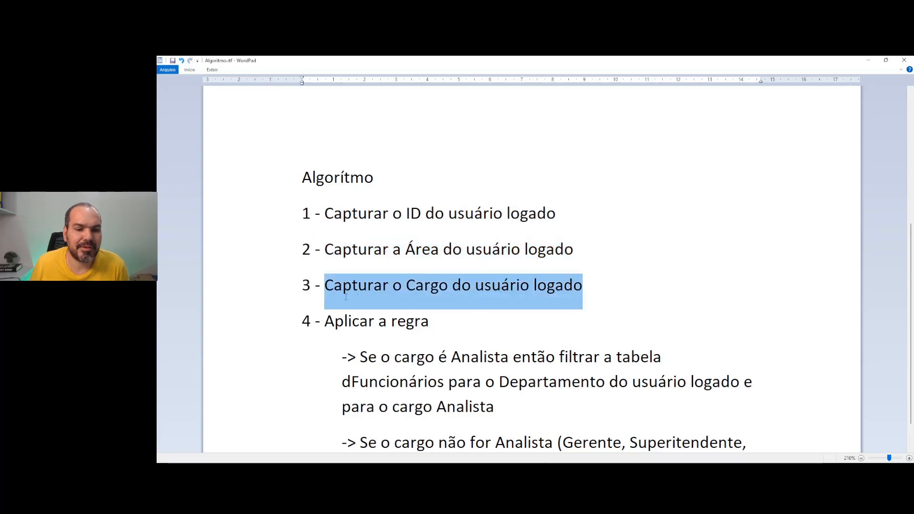
pyautogui.scroll(-1, 392, 293)
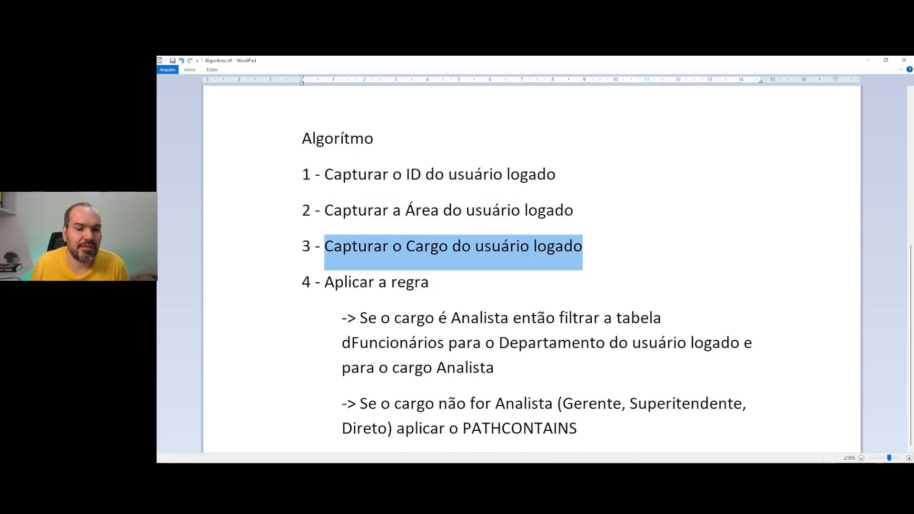
# Highlight the Analista rule bullet filtering dFuncionários by department and Analista
pyautogui.moveTo(362, 318); pyautogui.dragTo(399, 351)
pyautogui.doubleClick(399, 351)
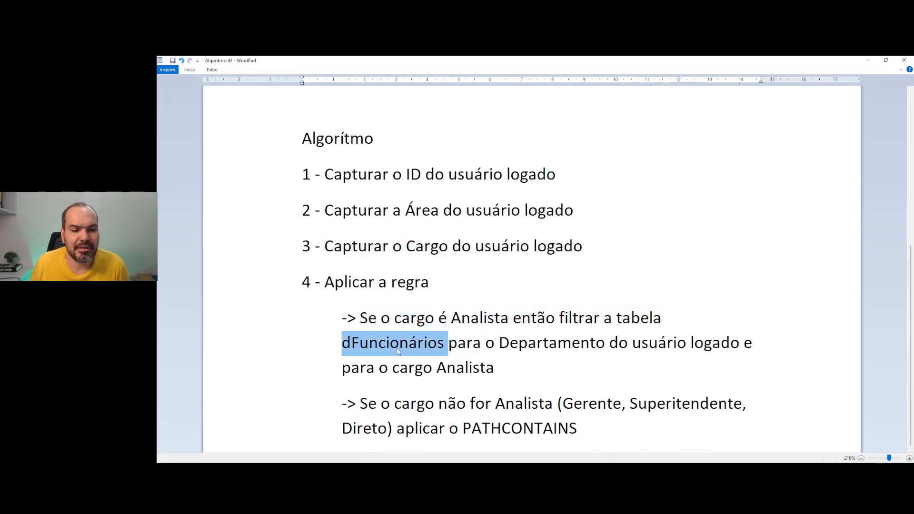
pyautogui.moveTo(499, 343); pyautogui.dragTo(489, 367)
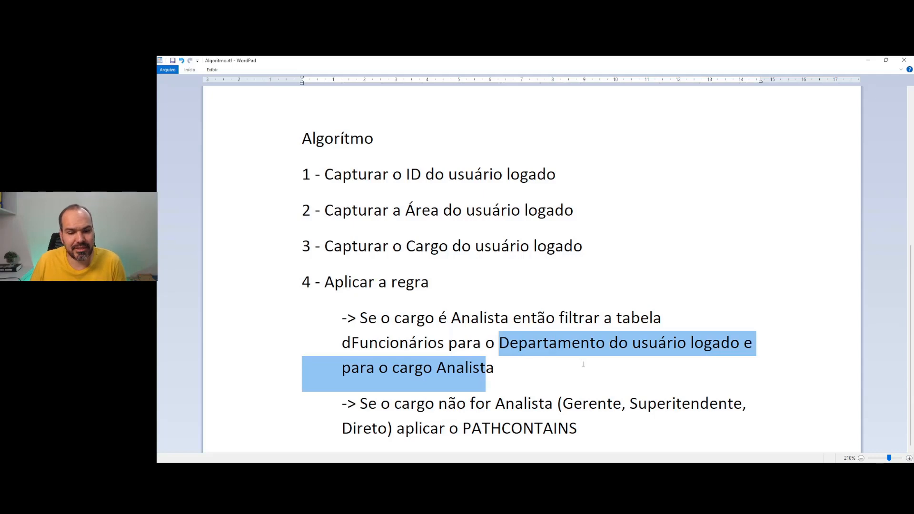
pyautogui.moveTo(512, 370); pyautogui.dragTo(360, 330)
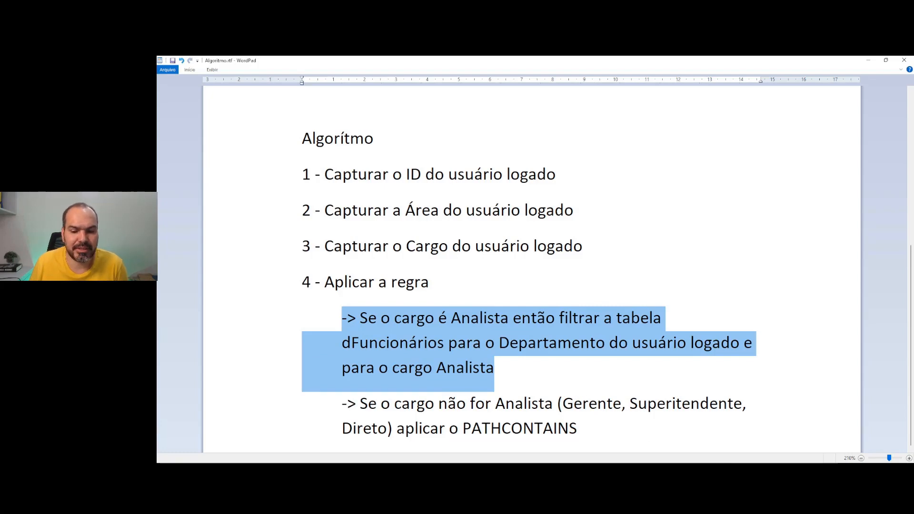
# Highlight the non-Analista PATHCONTAINS rule bullet, then return to the Power BI report
pyautogui.hotkey('alt', 'Tab')
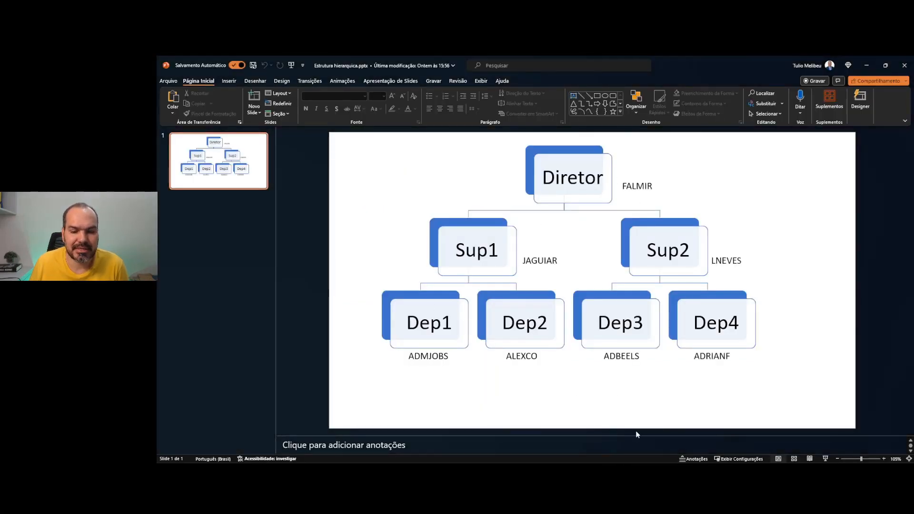
pyautogui.hotkey('alt', 'Tab')
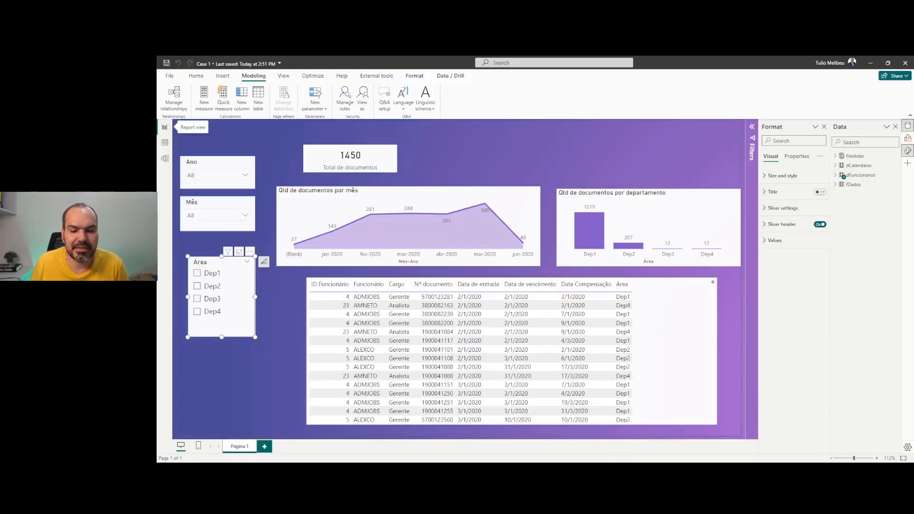
pyautogui.click(636, 436)
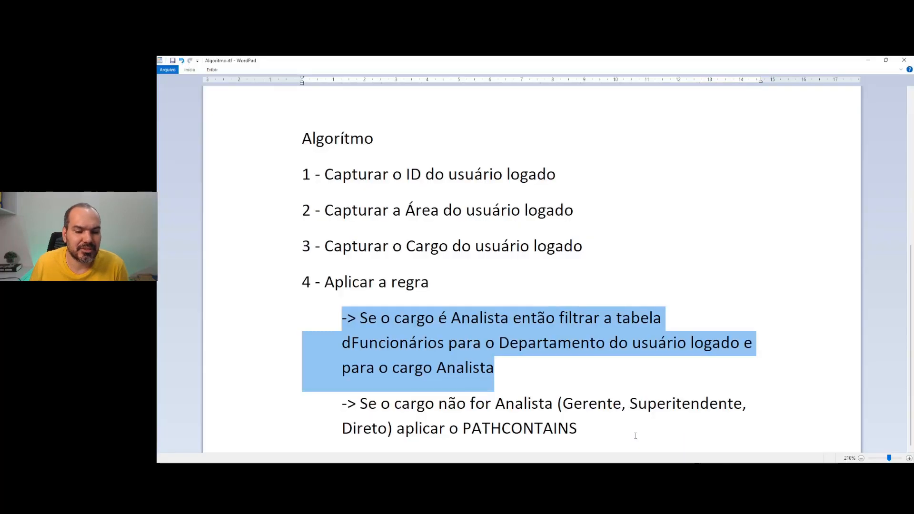
pyautogui.moveTo(579, 429); pyautogui.dragTo(361, 404)
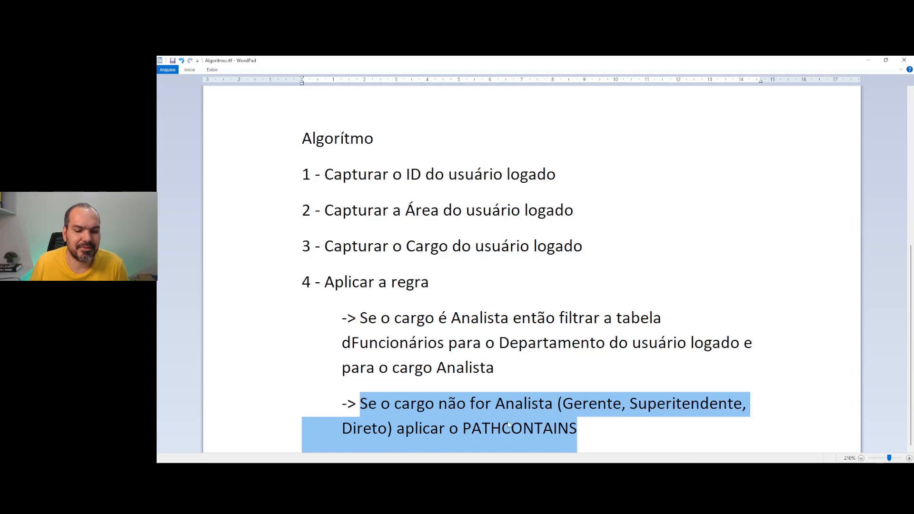
pyautogui.moveTo(619, 460)
pyautogui.click(605, 428)
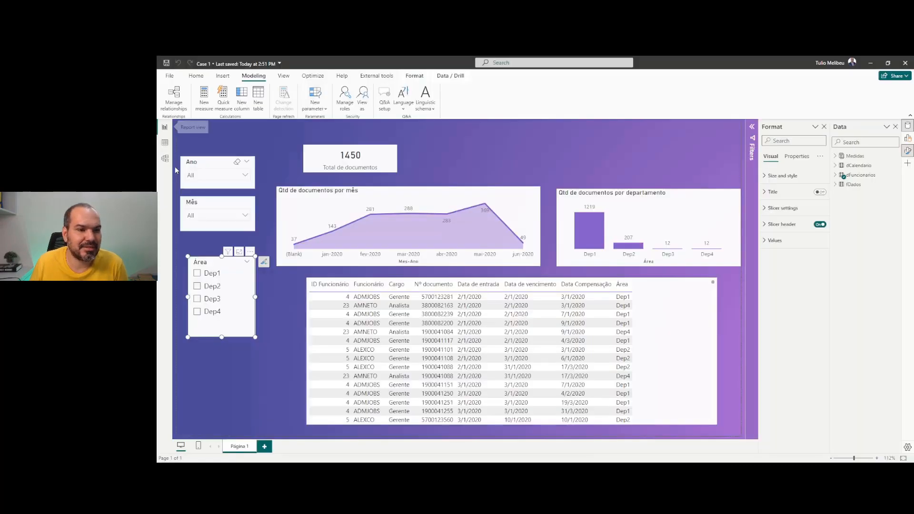
# Inspect the Hierarquia PATH column and clear all filters so every dFuncionarios row shows
pyautogui.click(166, 144)
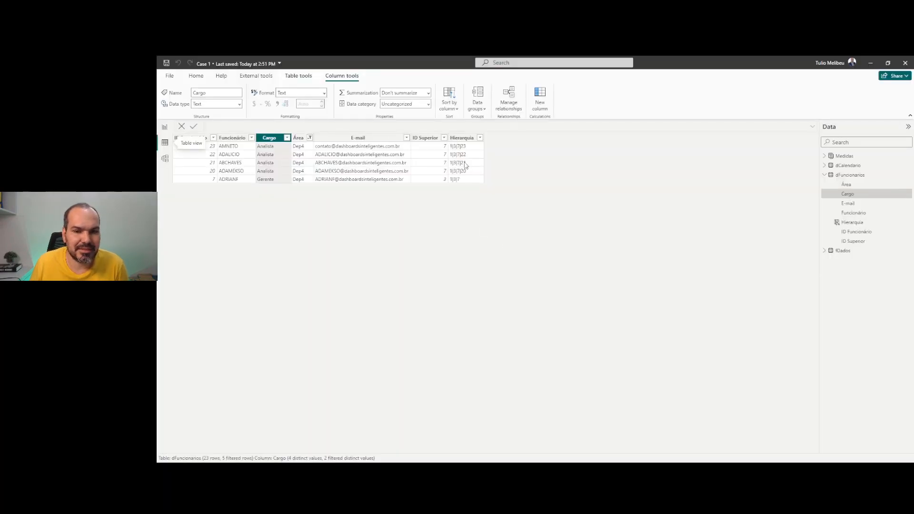
pyautogui.click(466, 138)
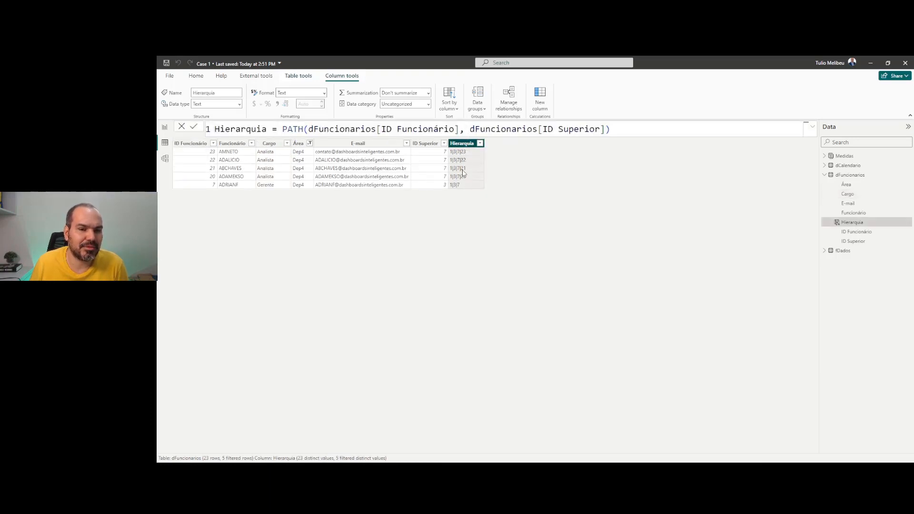
pyautogui.click(304, 144)
pyautogui.click(310, 138)
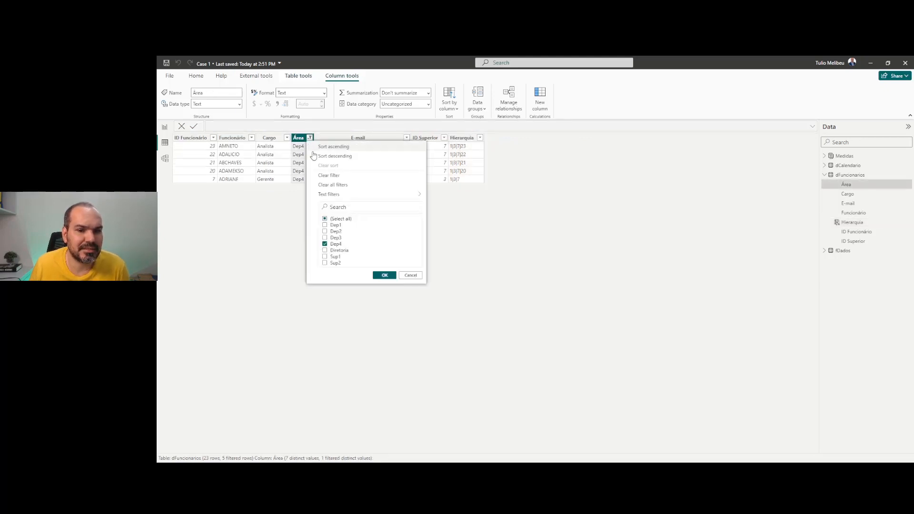
pyautogui.click(343, 185)
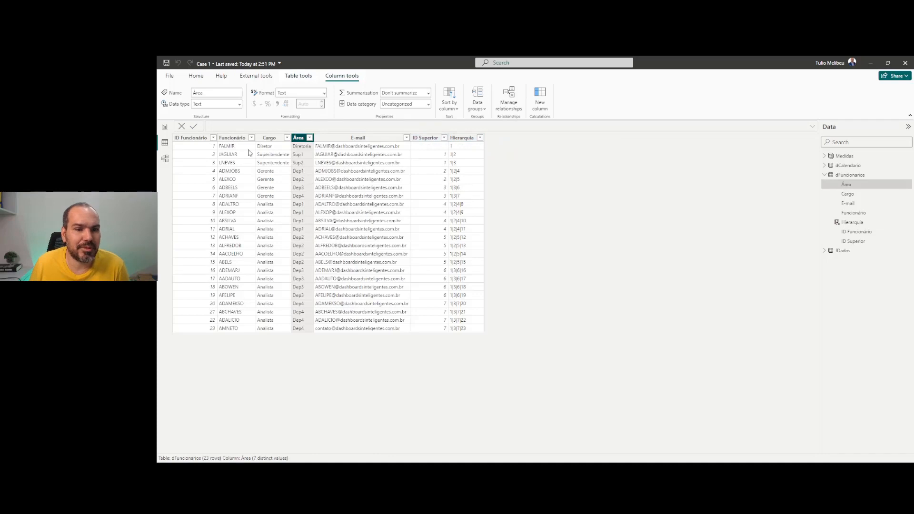
# Open Manage roles from the report page and select the dFuncionarios table
pyautogui.click(165, 127)
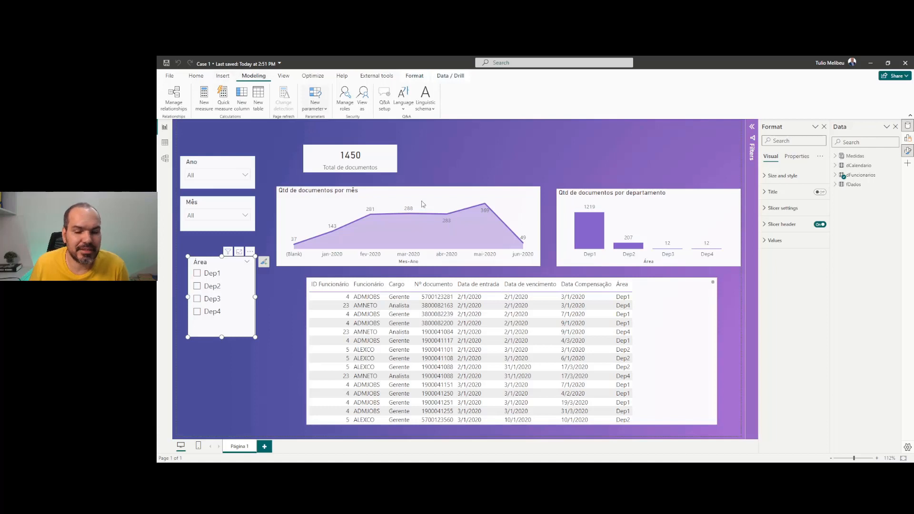
pyautogui.click(345, 103)
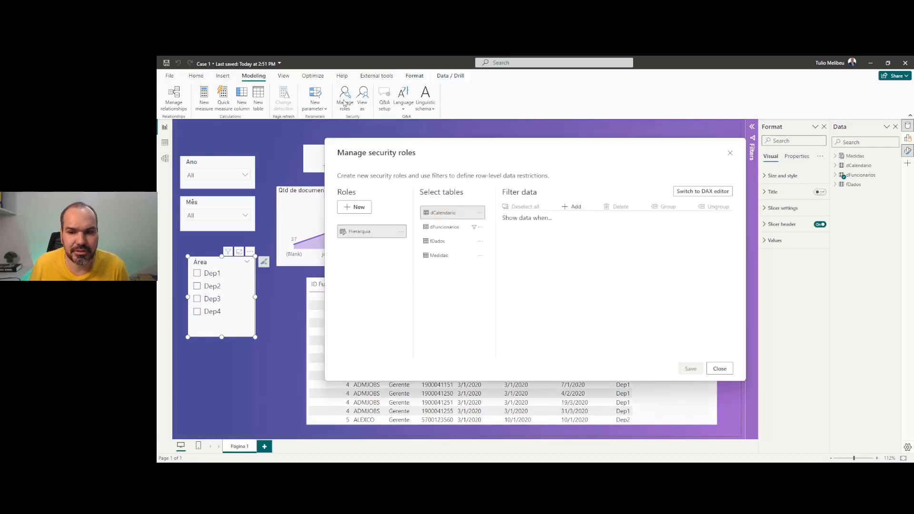
pyautogui.click(455, 229)
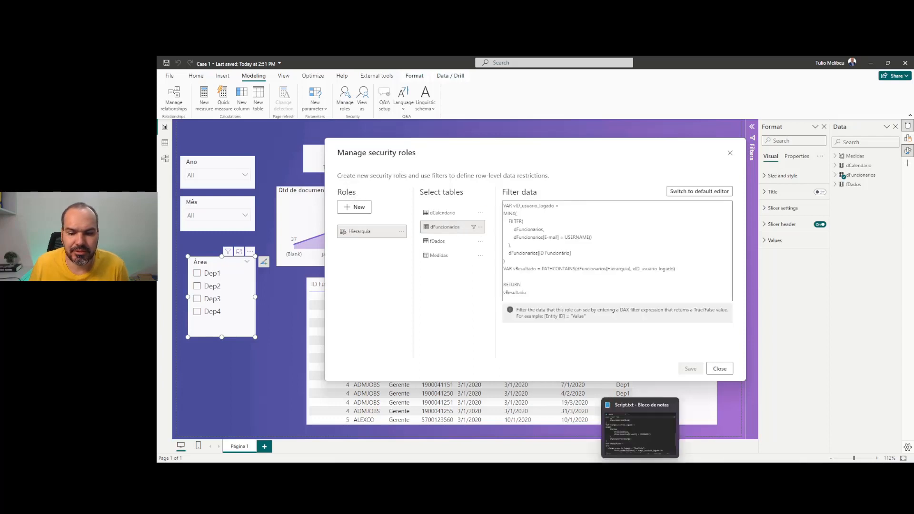
# Restore the Algoritmo notes as a smaller window over the roles dialog, highlighting steps 1 and 2
pyautogui.click(651, 450)
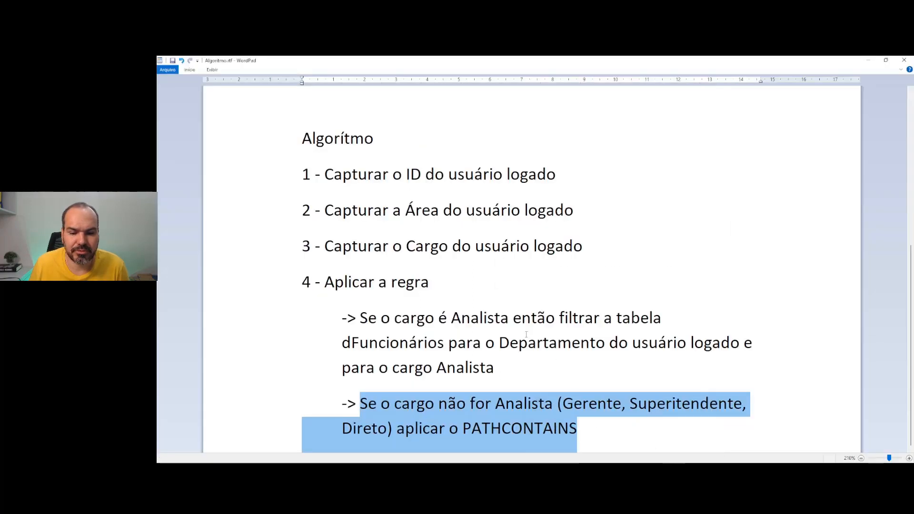
pyautogui.scroll(1, 496, 292)
pyautogui.scroll(3, 496, 292)
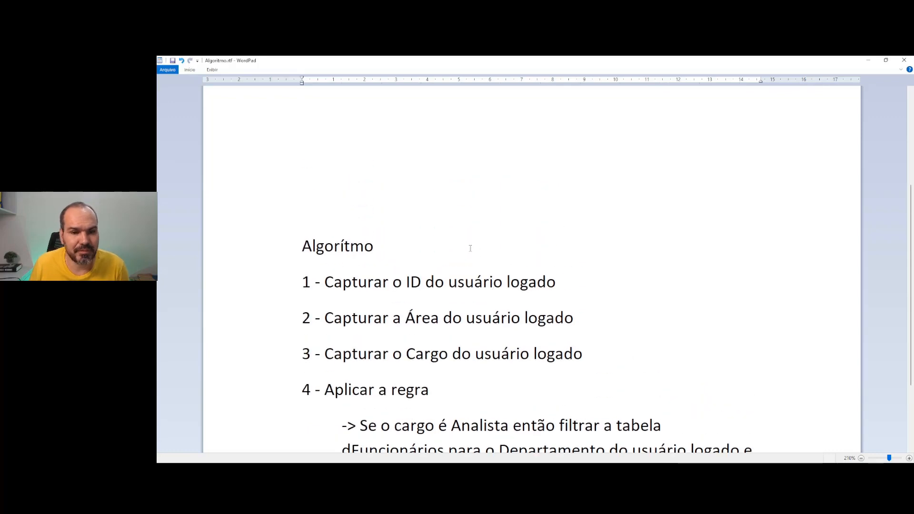
pyautogui.moveTo(549, 284); pyautogui.dragTo(384, 281)
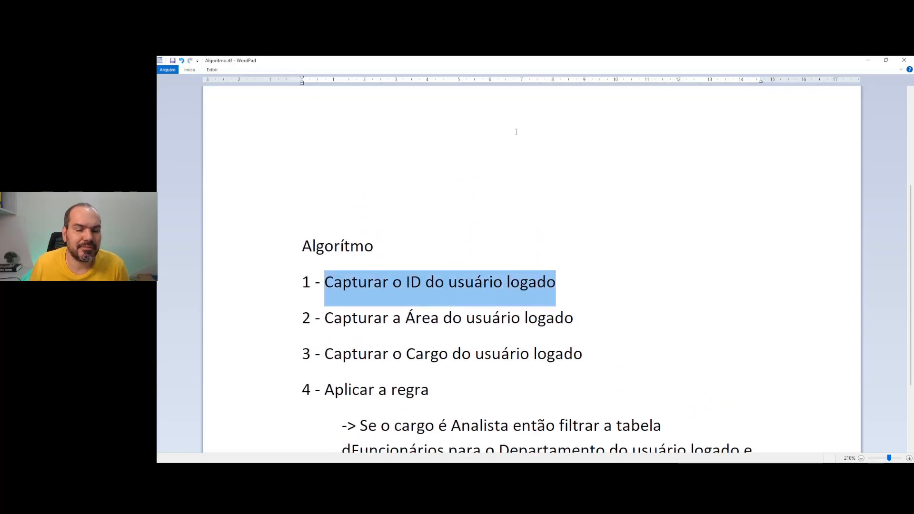
pyautogui.moveTo(601, 68); pyautogui.dragTo(571, 155)
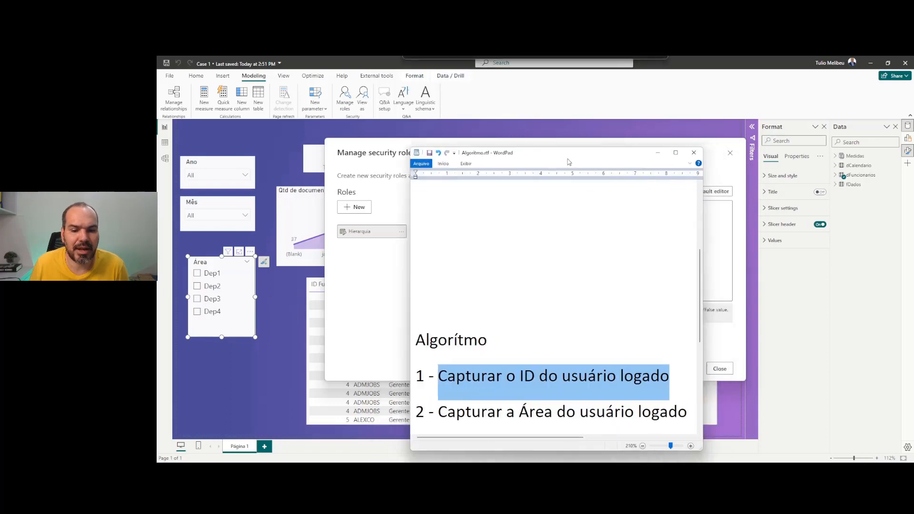
pyautogui.click(641, 472)
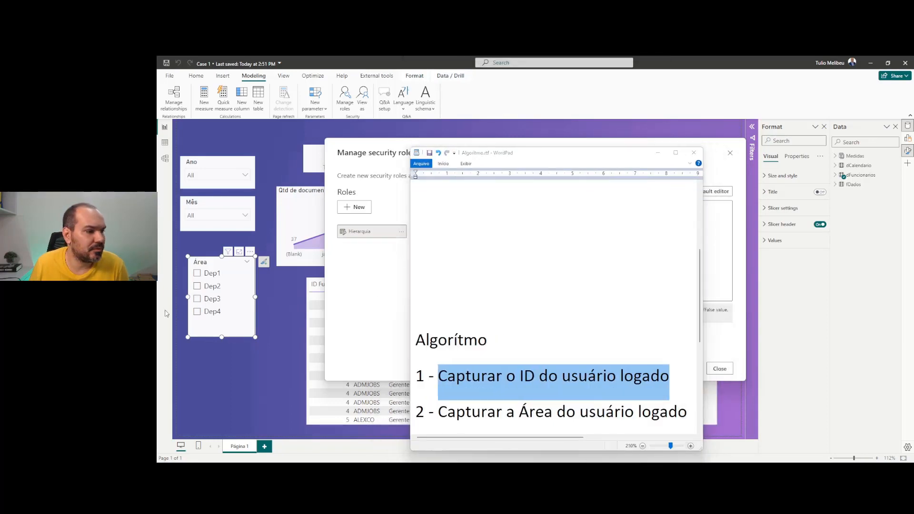
pyautogui.scroll(-2, 600, 331)
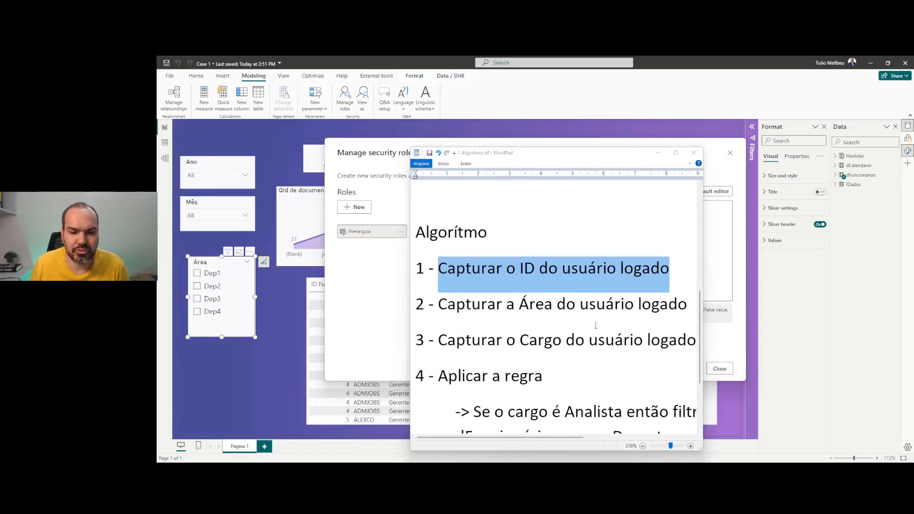
pyautogui.tripleClick(565, 307)
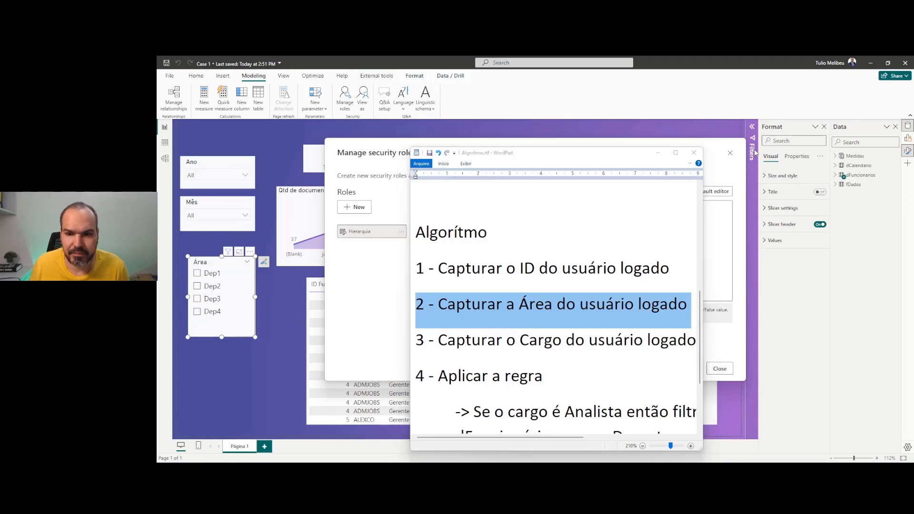
# Paste the vDept_usuario_logado block into the filter and examine its MINX(FILTER(...)) lookup
pyautogui.click(659, 153)
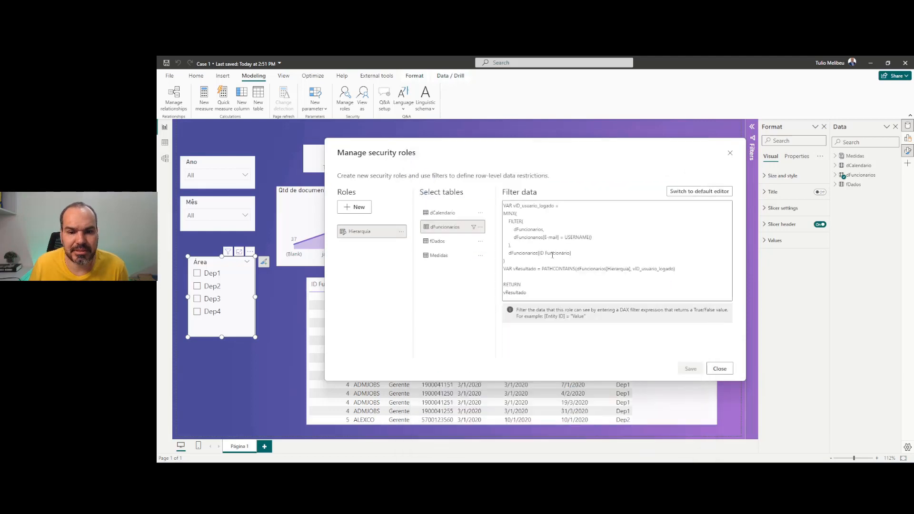
pyautogui.click(531, 262)
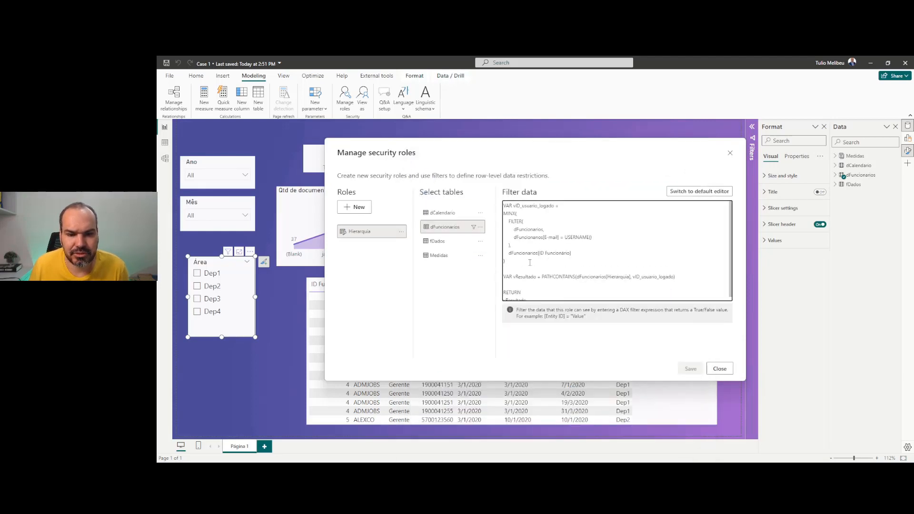
pyautogui.write('VAR vDept_usuario_logado = MINX(     FILTER(         dFuncionarios,         dFuncionarios[E-mail] = USERNAME()     ),     dFuncionarios[Área] )')
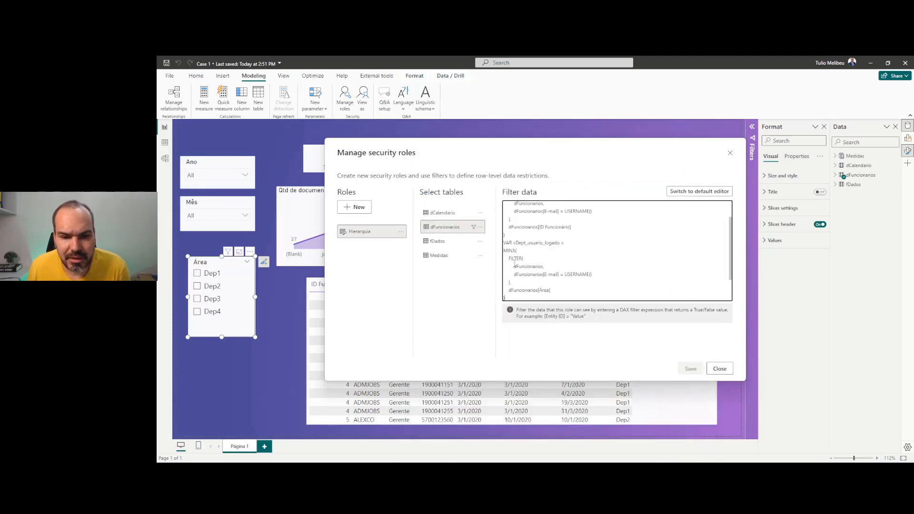
pyautogui.moveTo(513, 243); pyautogui.dragTo(560, 243)
pyautogui.scroll(-1, 521, 239)
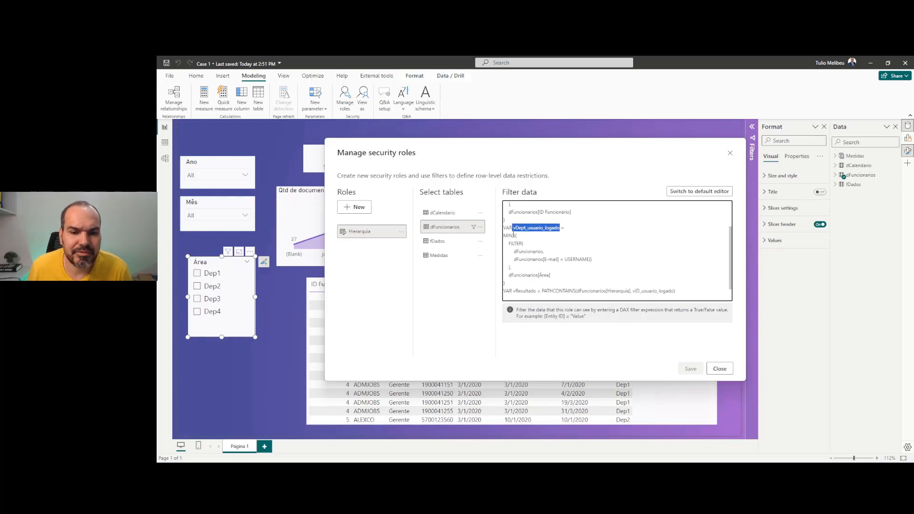
pyautogui.doubleClick(514, 235)
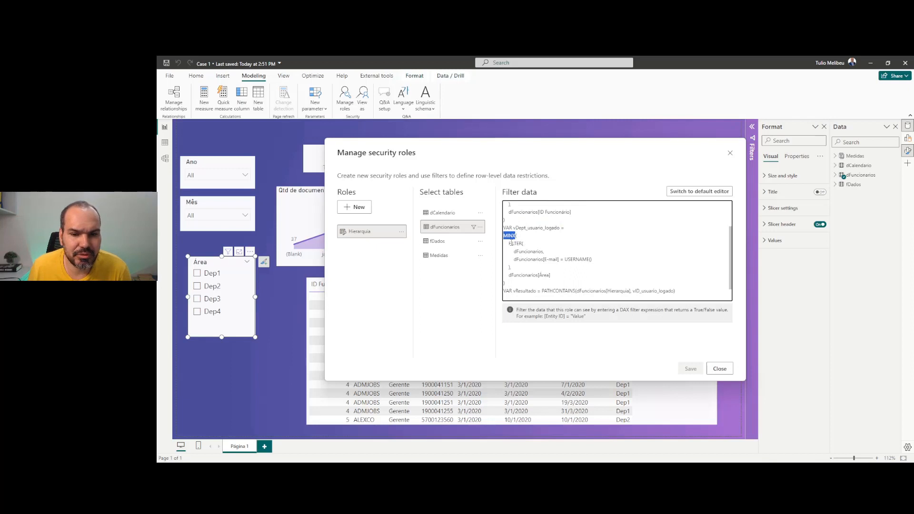
pyautogui.moveTo(509, 243); pyautogui.dragTo(611, 264)
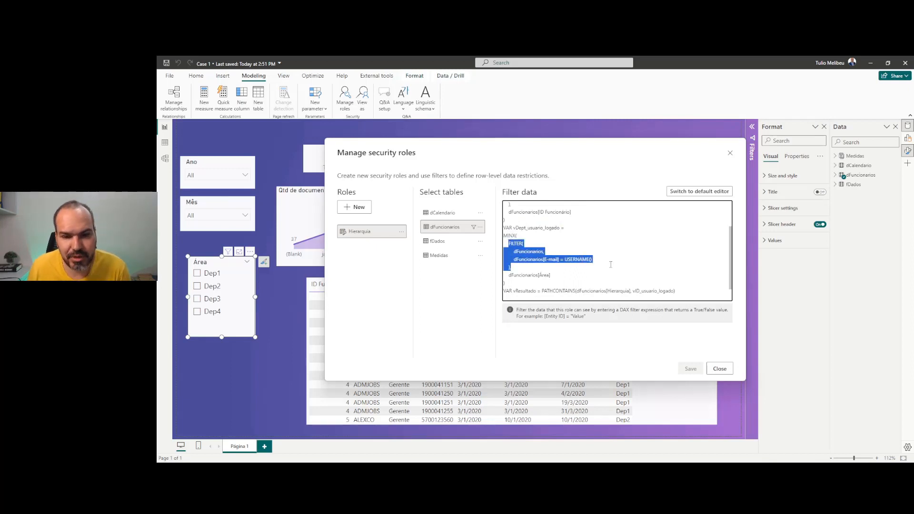
pyautogui.moveTo(551, 275); pyautogui.dragTo(517, 275)
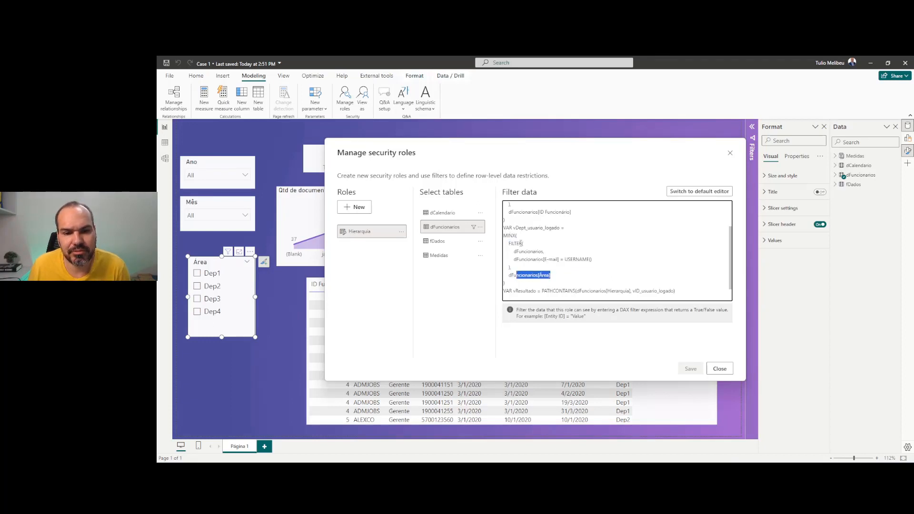
# Compare the ID Funcionário and Área return columns, then paste in the vCargo_usuario_logado block
pyautogui.scroll(1, 521, 246)
pyautogui.moveTo(516, 249); pyautogui.dragTo(502, 216)
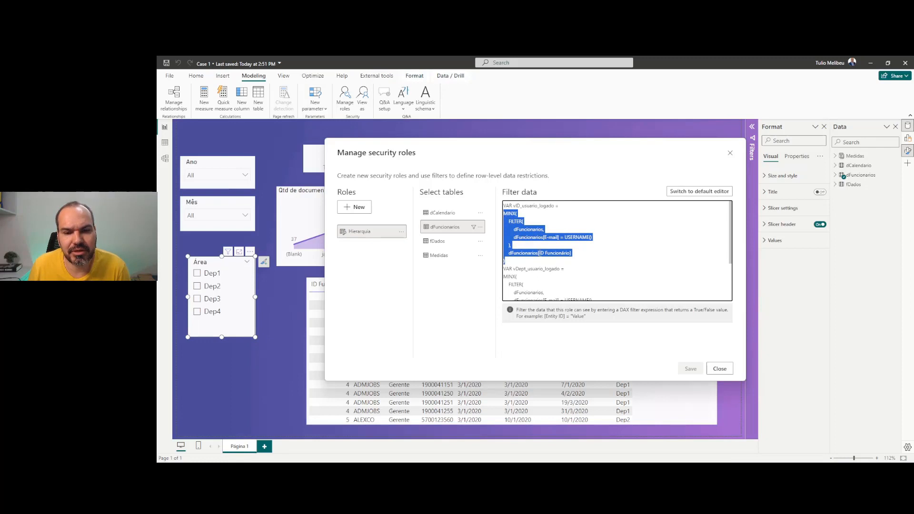
pyautogui.moveTo(572, 255); pyautogui.dragTo(534, 247)
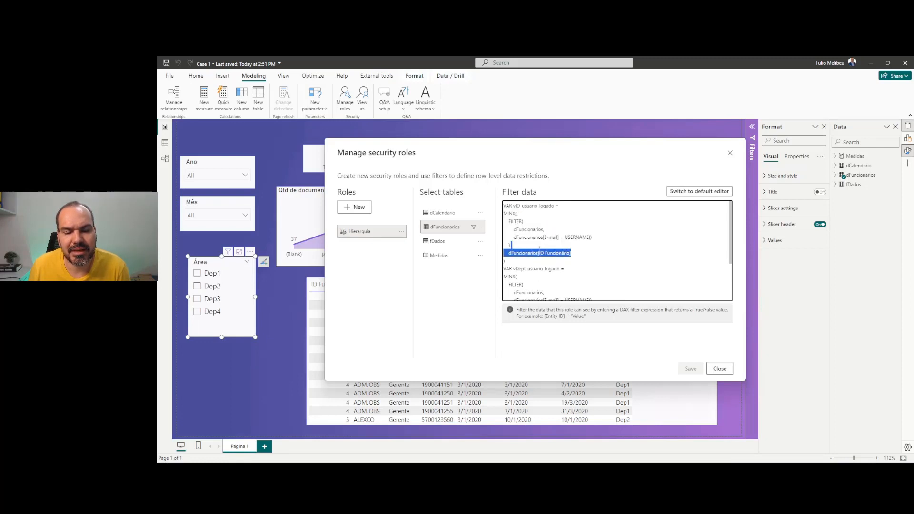
pyautogui.scroll(-1, 539, 247)
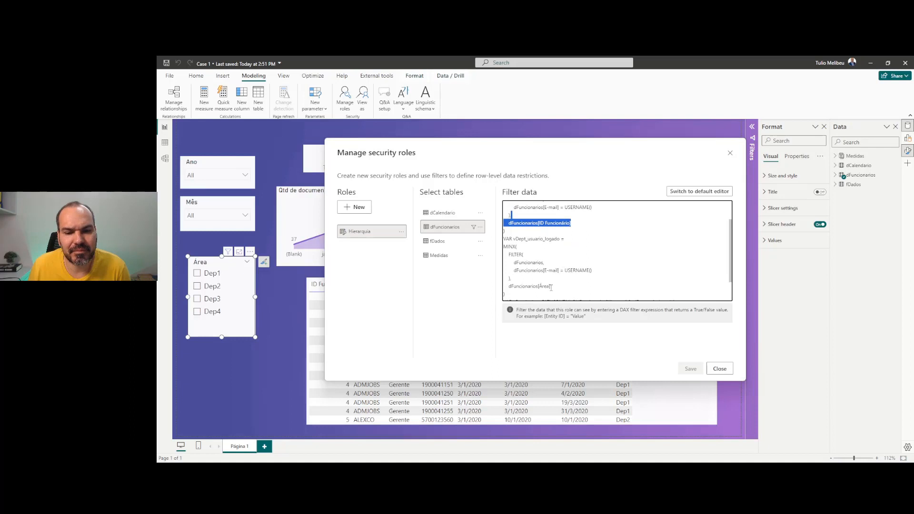
pyautogui.moveTo(551, 287); pyautogui.dragTo(504, 287)
pyautogui.scroll(-1, 521, 274)
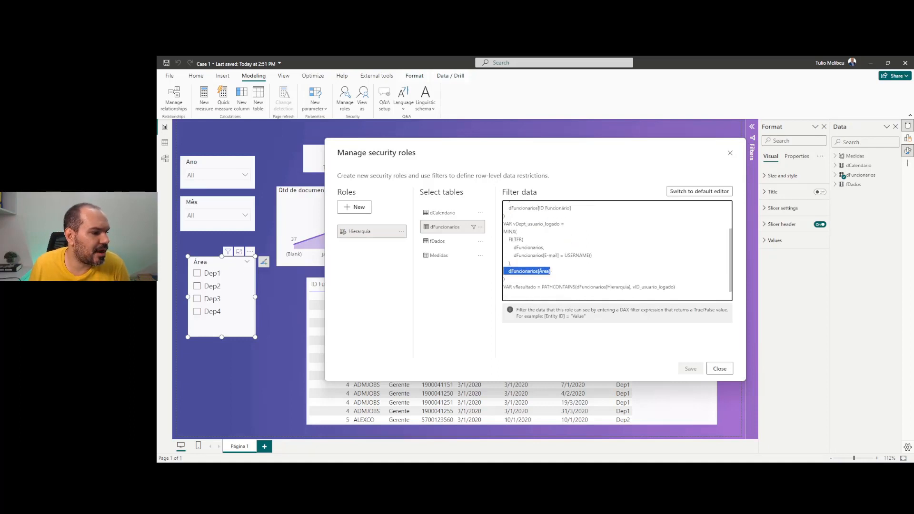
pyautogui.hotkey('alt', 'Tab')
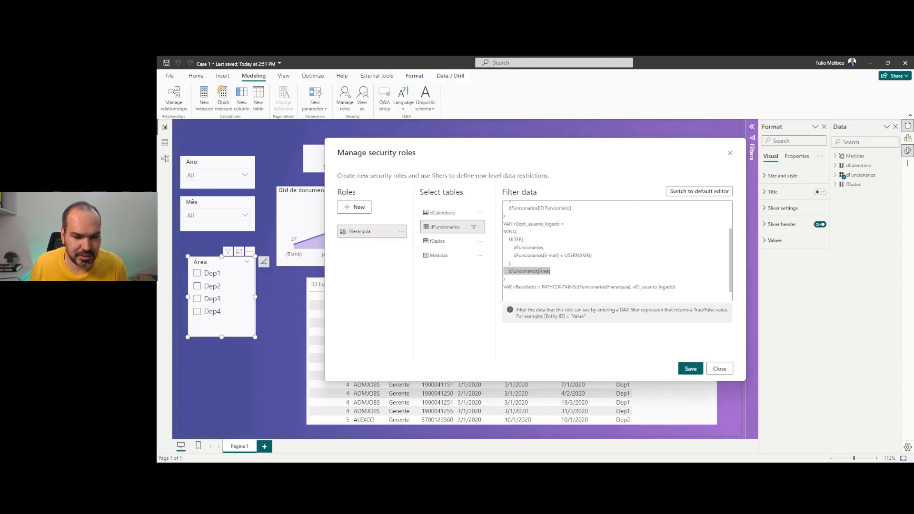
pyautogui.click(523, 278)
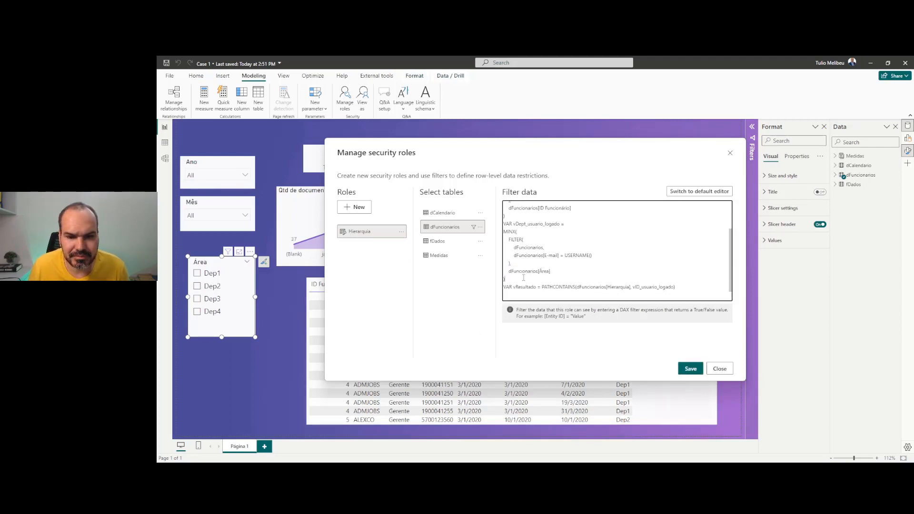
pyautogui.write('VAR vCargo_usuario_logado = MINX( FILTER( dFuncionarios, dFuncionarios[E-mail] = USERNAME() ),')
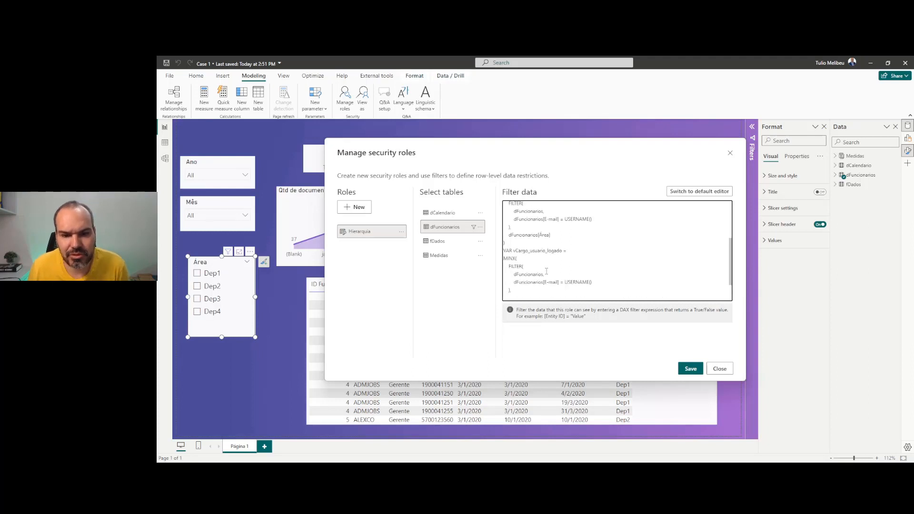
# Insert the vResultado and RETURN lines and set vCargo_usuario_logado's return column to dFuncionarios[Cargo]
pyautogui.write('VAR vResultado = PATHCONTAINS(dFuncionarios[Hierarquia], vID_usuario_logado)  RETURN vResultado')
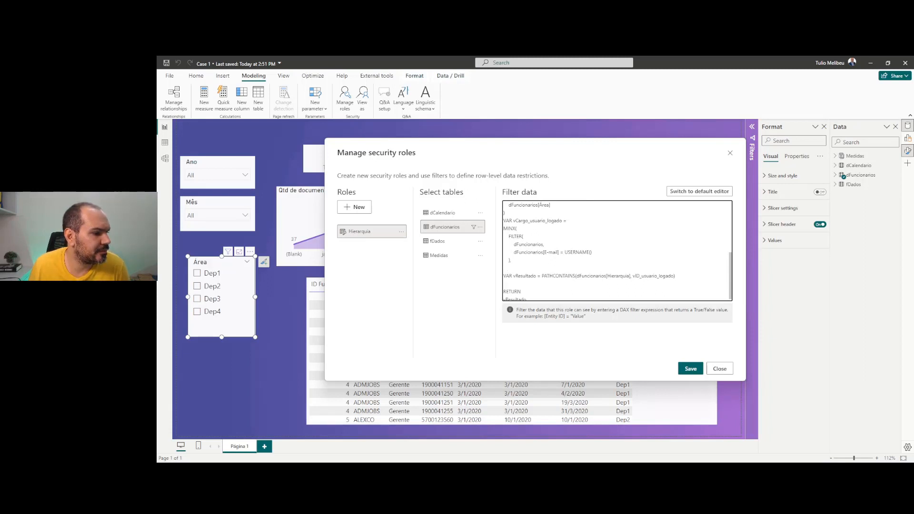
pyautogui.hotkey('alt', 'Tab')
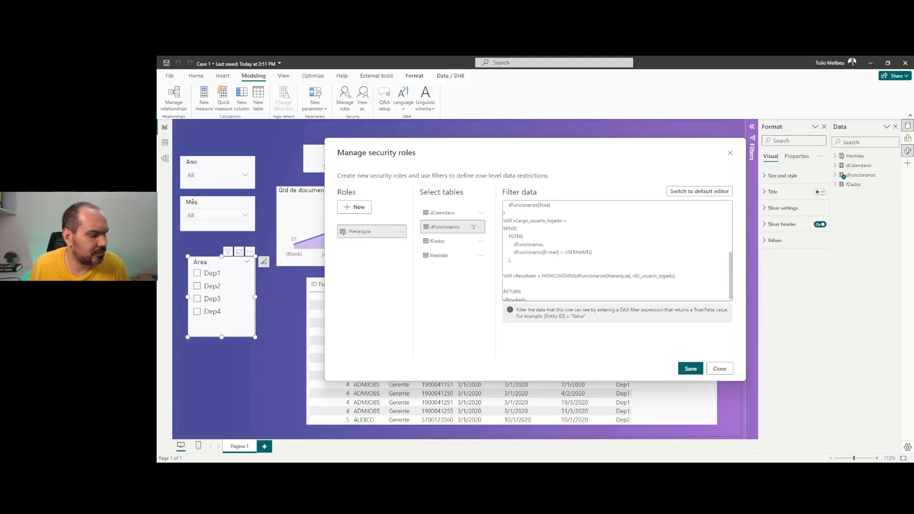
pyautogui.click(506, 265)
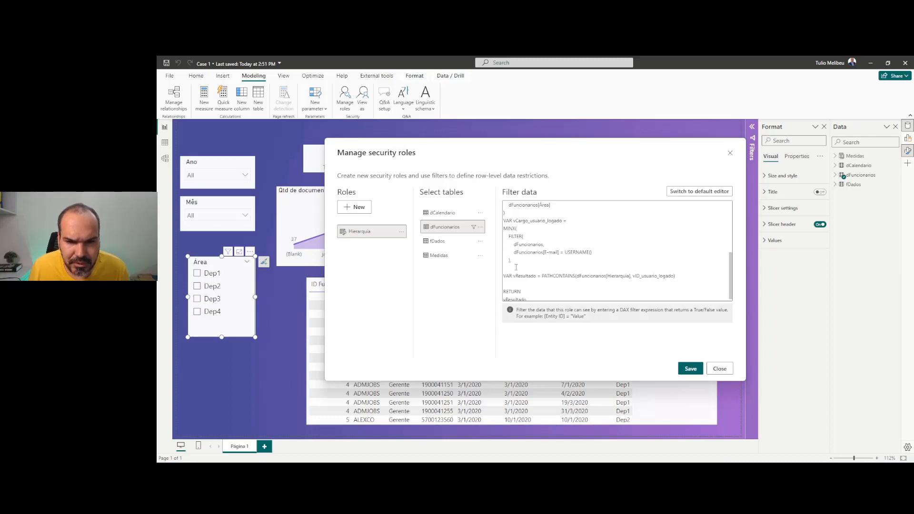
pyautogui.click(517, 267)
pyautogui.write('dFuncionarios[Cargo] )')
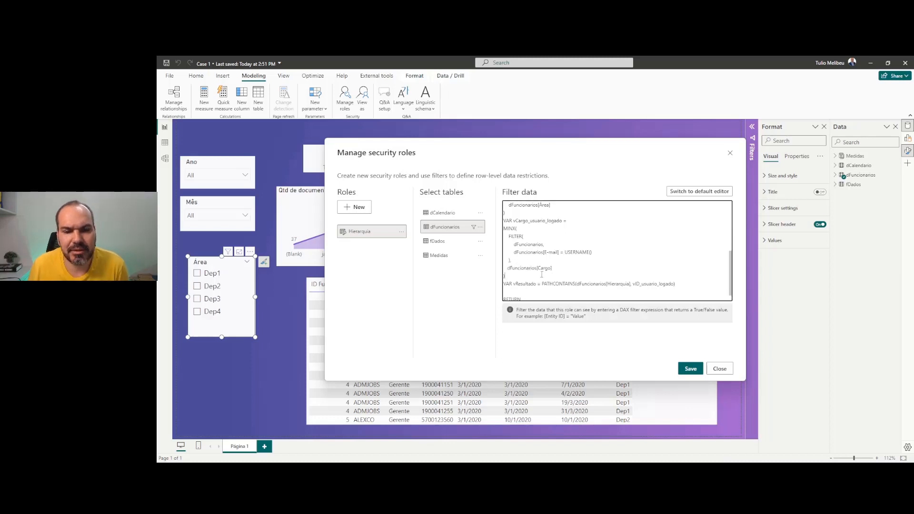
pyautogui.moveTo(565, 268); pyautogui.dragTo(510, 268)
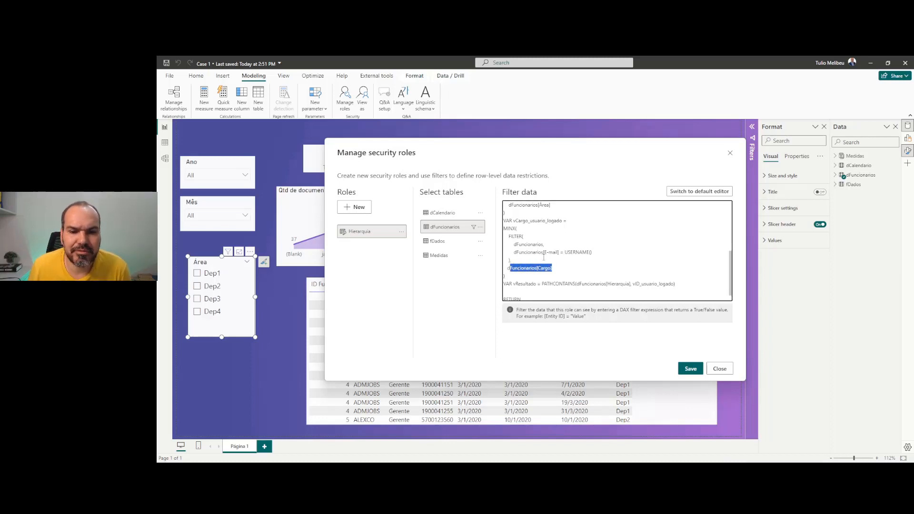
pyautogui.scroll(5, 544, 257)
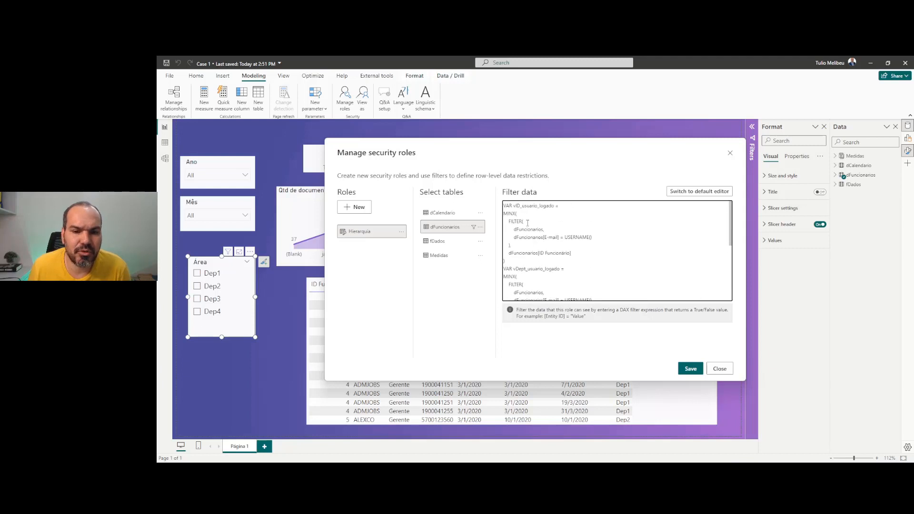
pyautogui.moveTo(573, 253); pyautogui.dragTo(511, 274)
pyautogui.scroll(-2, 509, 254)
pyautogui.scroll(-3, 558, 272)
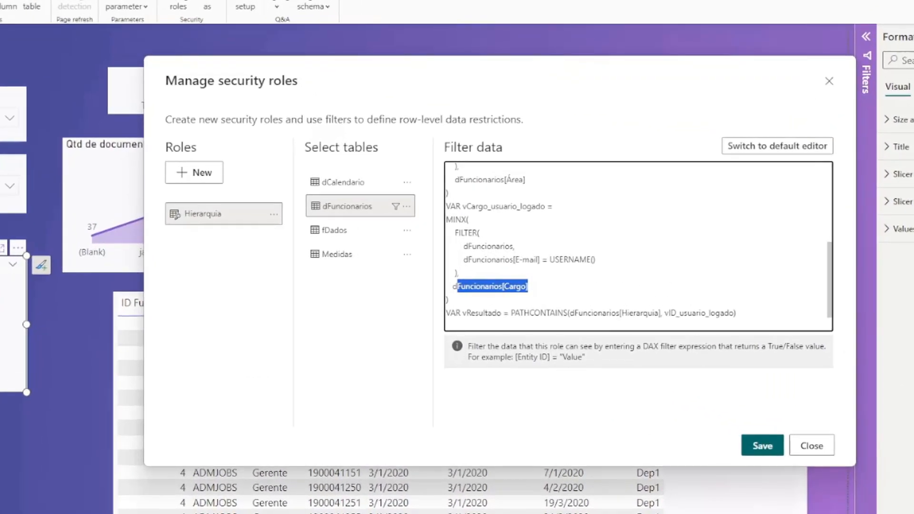
pyautogui.click(647, 513)
pyautogui.click(721, 513)
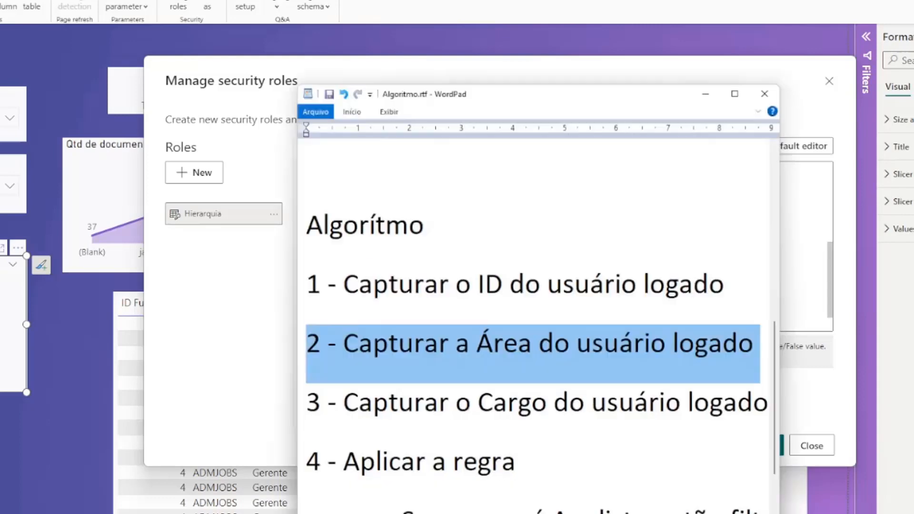
pyautogui.moveTo(784, 512); pyautogui.dragTo(913, 513)
pyautogui.scroll(-1, 541, 390)
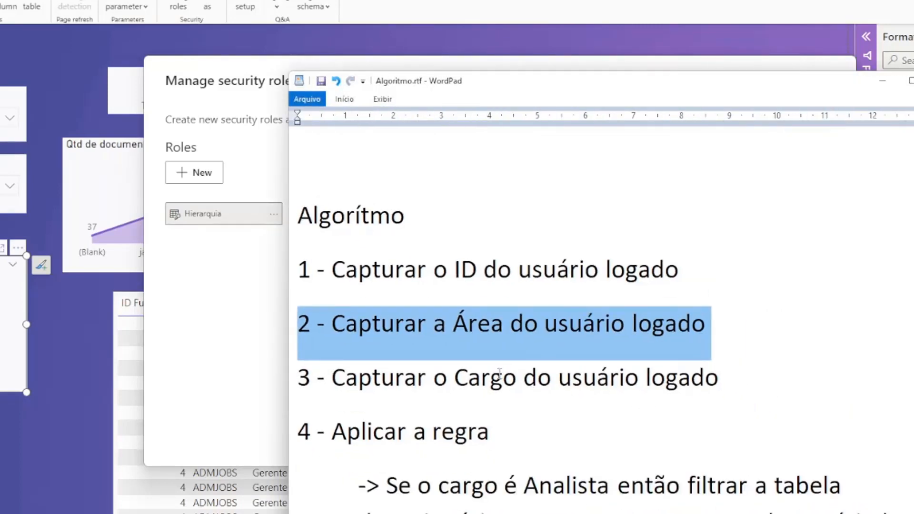
pyautogui.scroll(-3, 499, 374)
pyautogui.moveTo(386, 331); pyautogui.dragTo(654, 420)
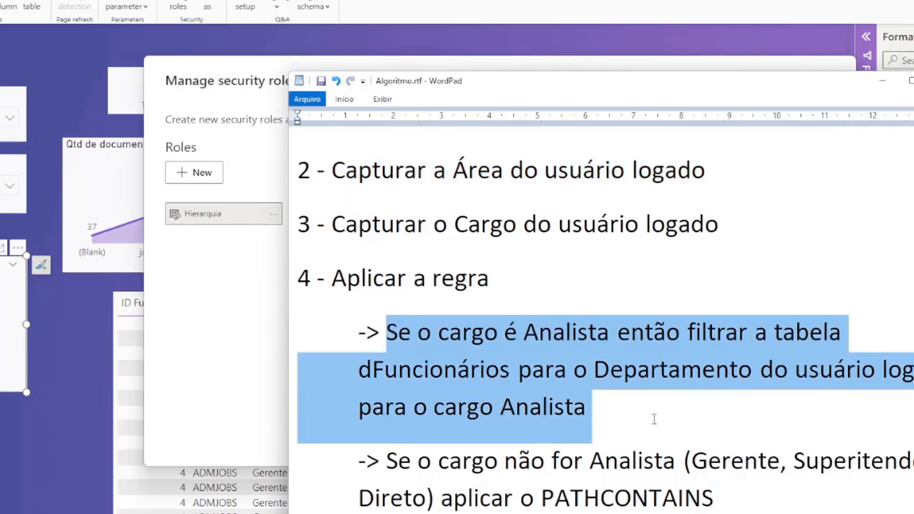
pyautogui.doubleClick(456, 374)
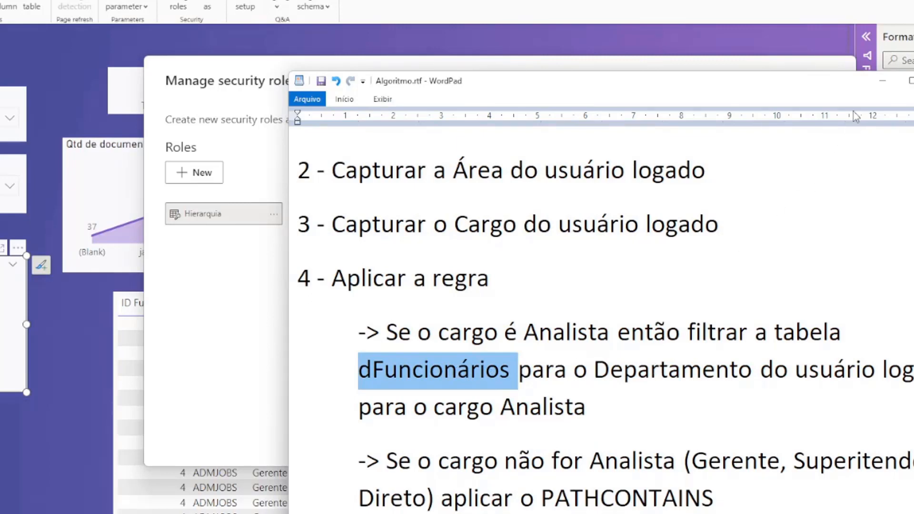
pyautogui.click(889, 84)
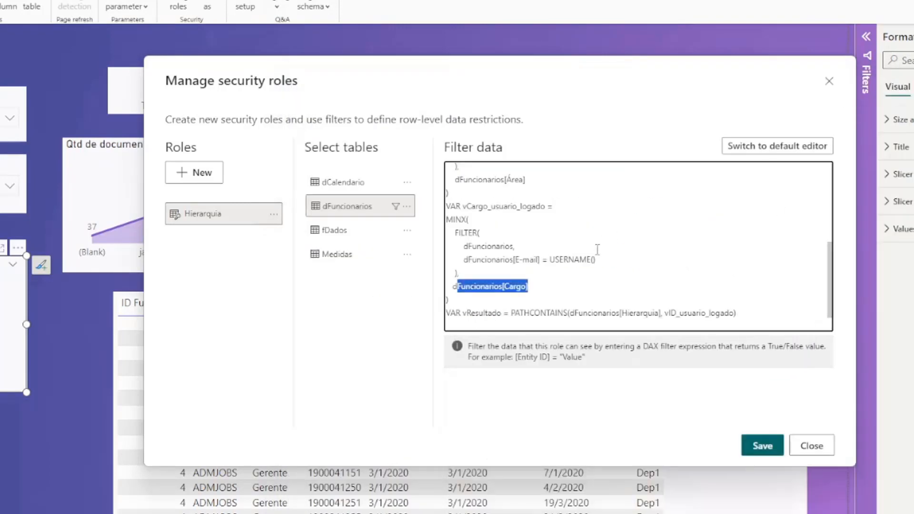
# Replace the old vResultado PATHCONTAINS line with the new IF block
pyautogui.scroll(-1, 598, 250)
pyautogui.scroll(2, 550, 276)
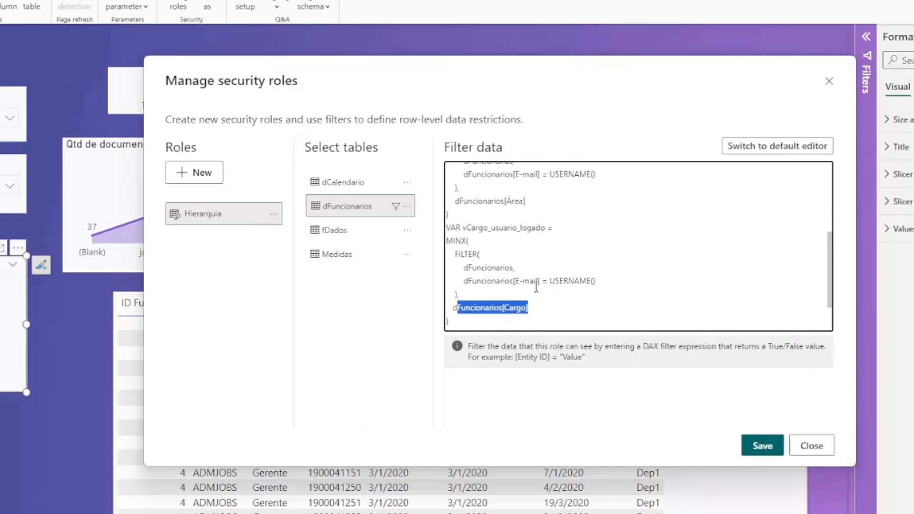
pyautogui.scroll(-1, 529, 296)
pyautogui.click(486, 300)
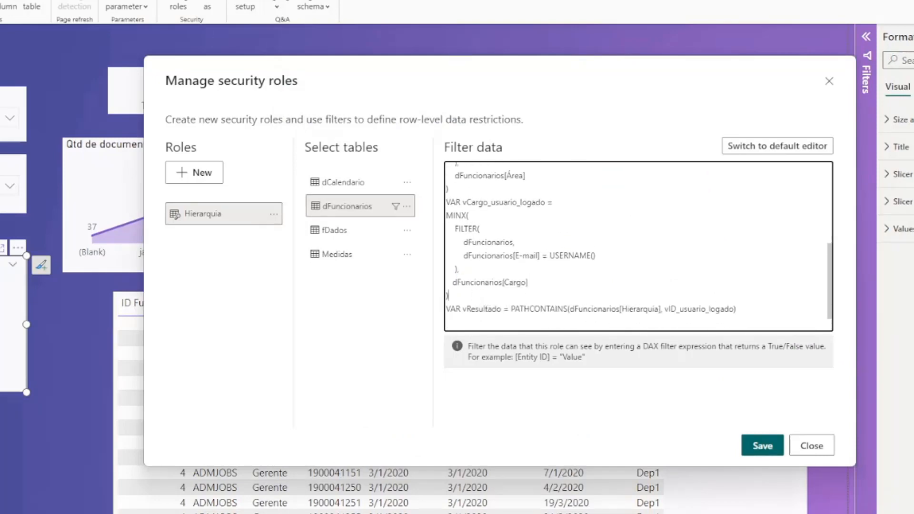
pyautogui.hotkey('alt', 'Tab')
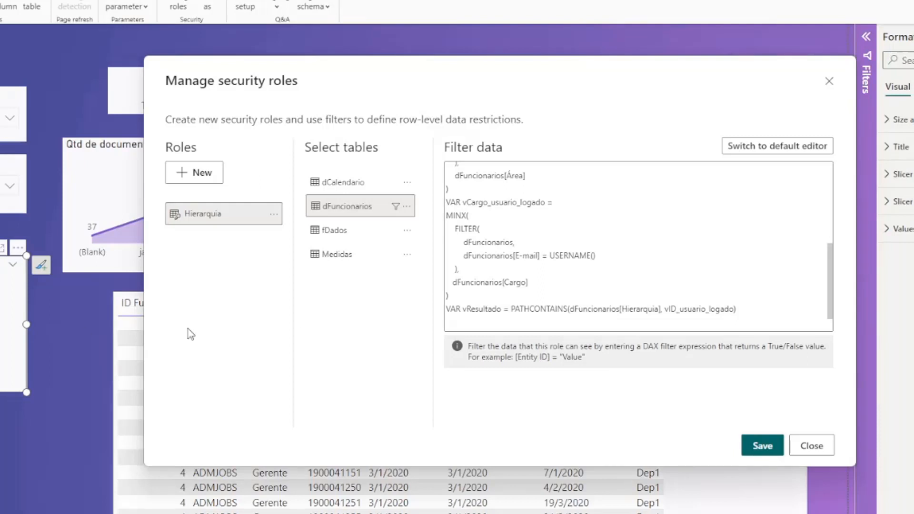
pyautogui.hotkey('alt', 'Tab')
pyautogui.moveTo(738, 309); pyautogui.dragTo(429, 309)
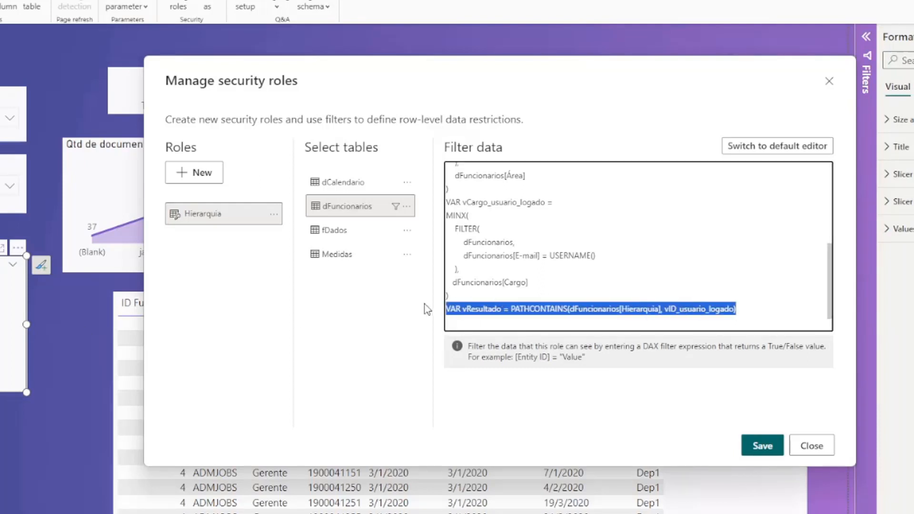
pyautogui.write('VAR vResultado = IF(  vCargo_usuario_logado = "Analista",     dFuncionarios[Área] = vDept_usuario_logado && dFuncionarios[Cargo] = "Analista",     PATHCONTAINS(dFuncionarios[Hierarquia], vID_usuario_logado ) )')
pyautogui.scroll(-1, 558, 303)
pyautogui.scroll(-1, 558, 302)
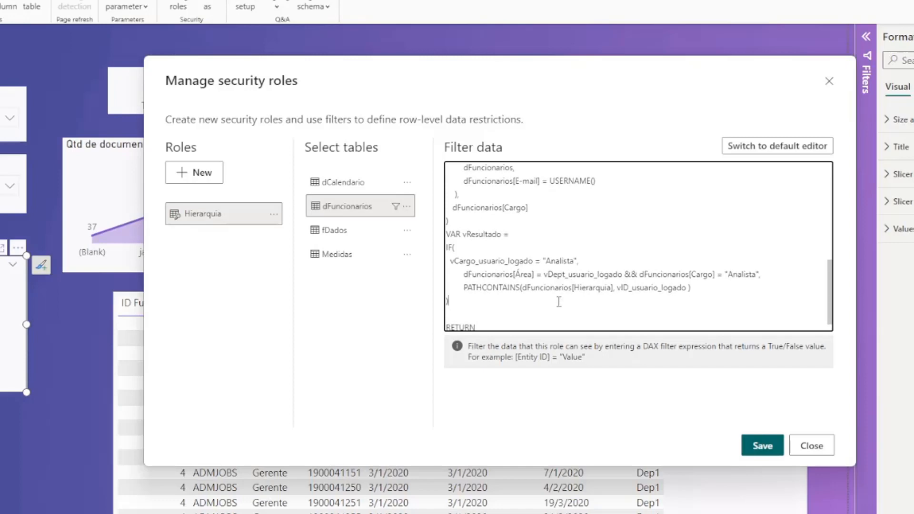
# Review the IF: vCargo = "Analista" filters by Área and Cargo, otherwise PATHCONTAINS
pyautogui.doubleClick(497, 262)
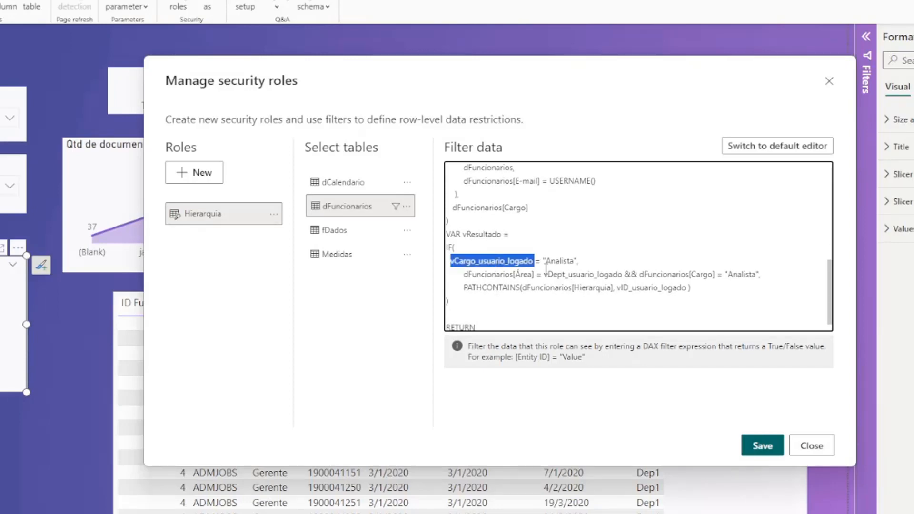
pyautogui.doubleClick(555, 261)
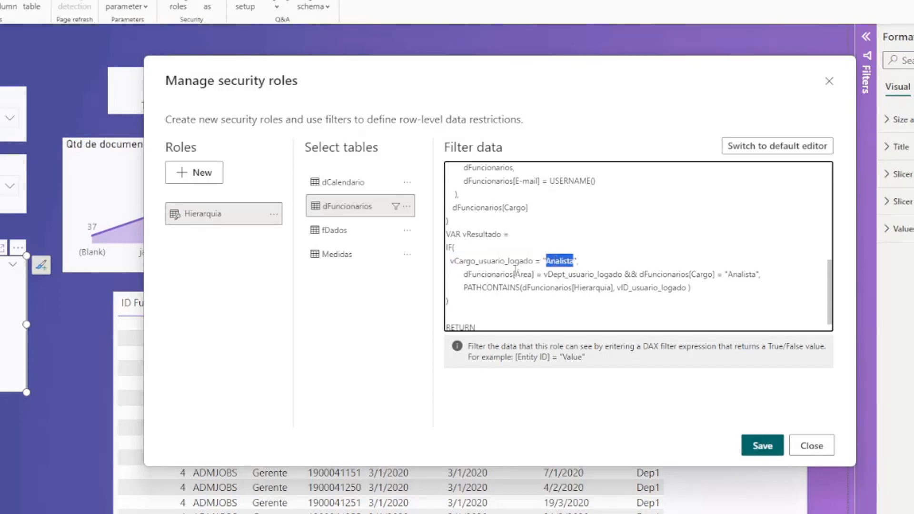
pyautogui.click(472, 275)
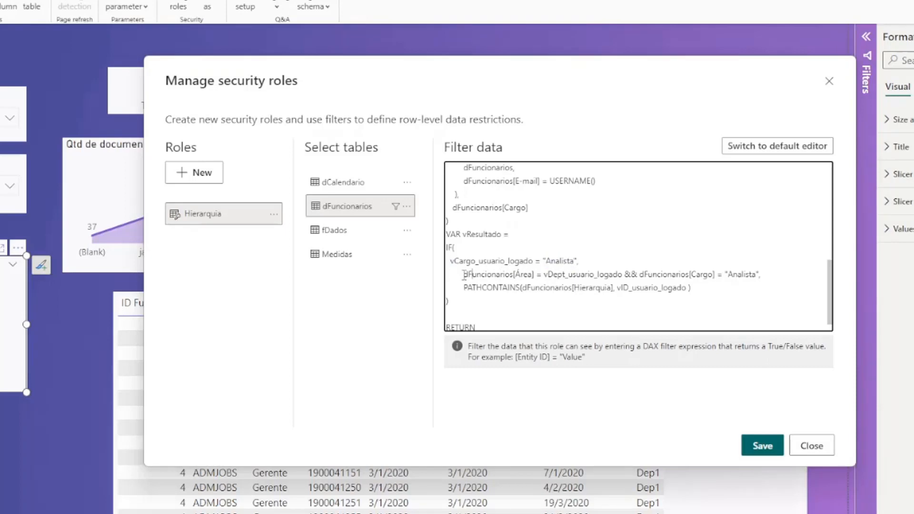
pyautogui.moveTo(463, 275); pyautogui.dragTo(755, 274)
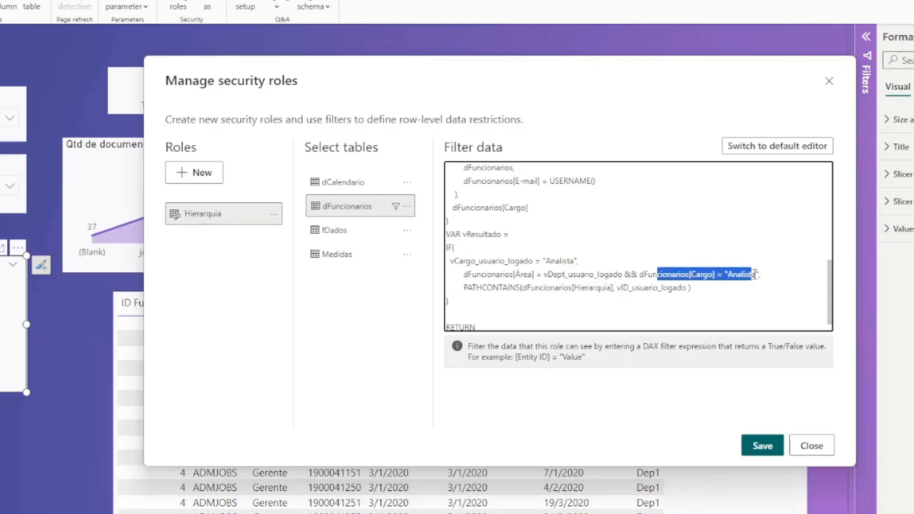
pyautogui.moveTo(465, 275); pyautogui.dragTo(619, 275)
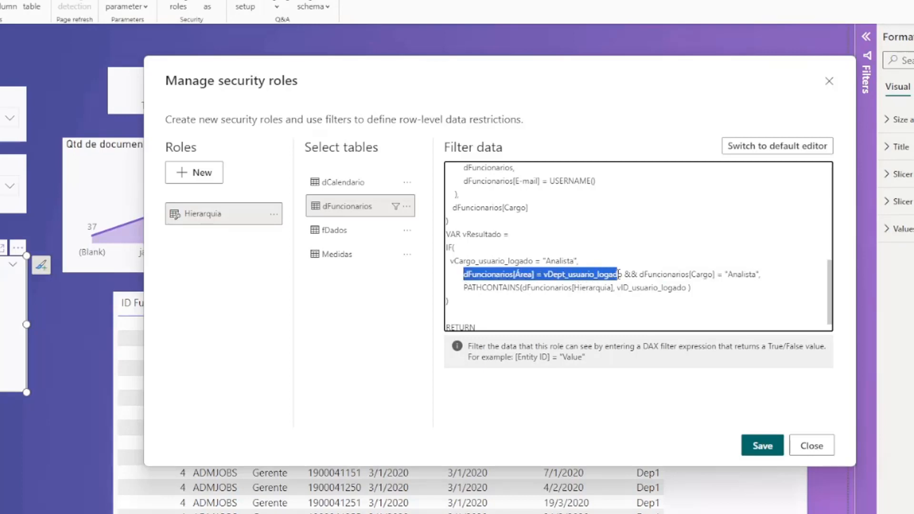
pyautogui.doubleClick(591, 274)
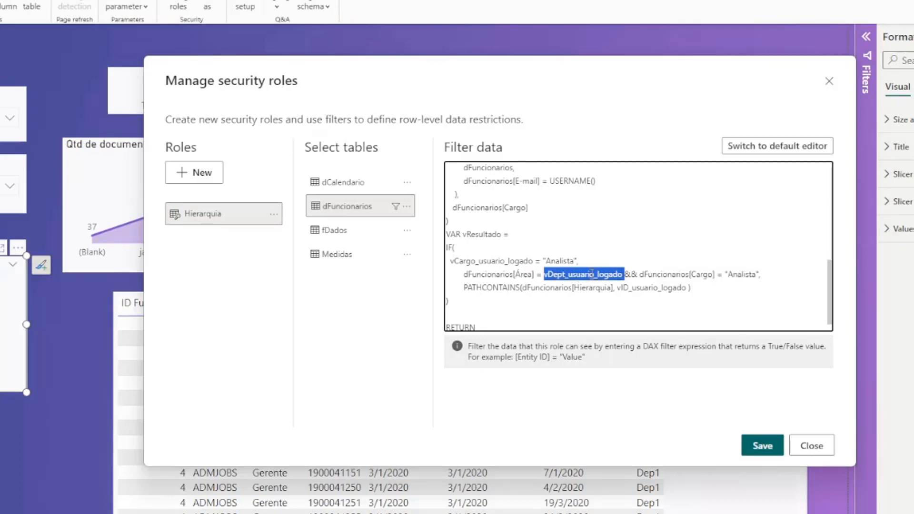
pyautogui.click(591, 275)
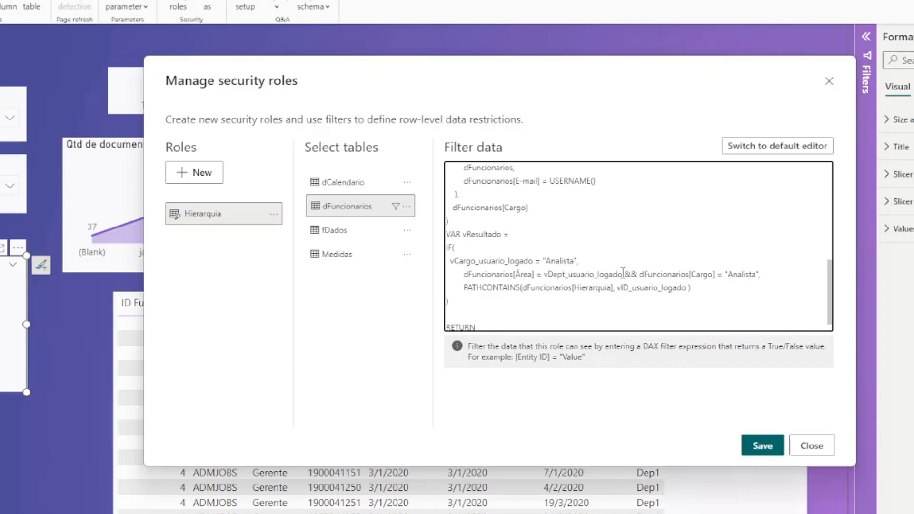
pyautogui.moveTo(623, 275); pyautogui.dragTo(466, 278)
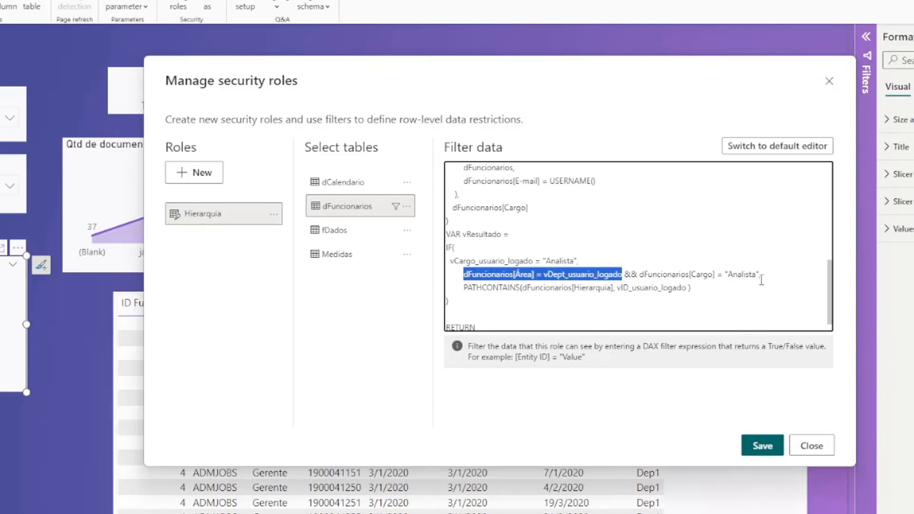
pyautogui.moveTo(761, 276); pyautogui.dragTo(646, 277)
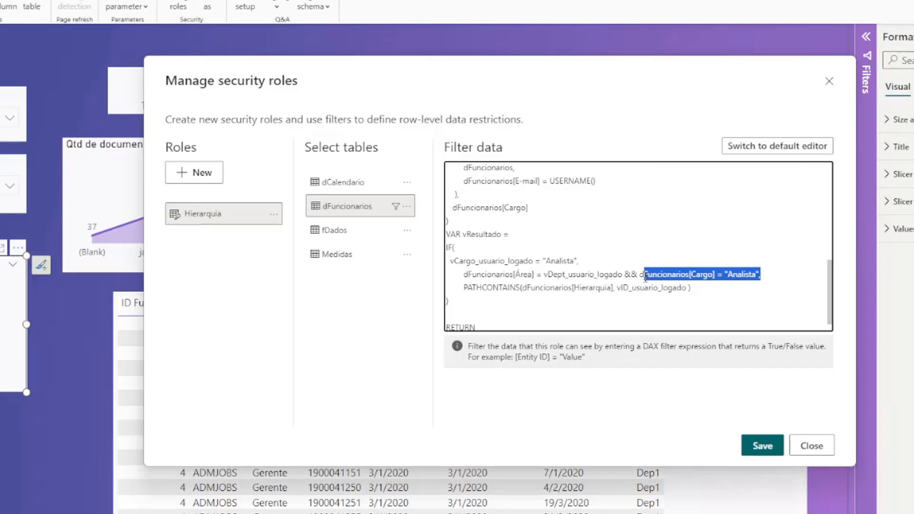
pyautogui.click(561, 277)
pyautogui.moveTo(506, 261); pyautogui.dragTo(554, 276)
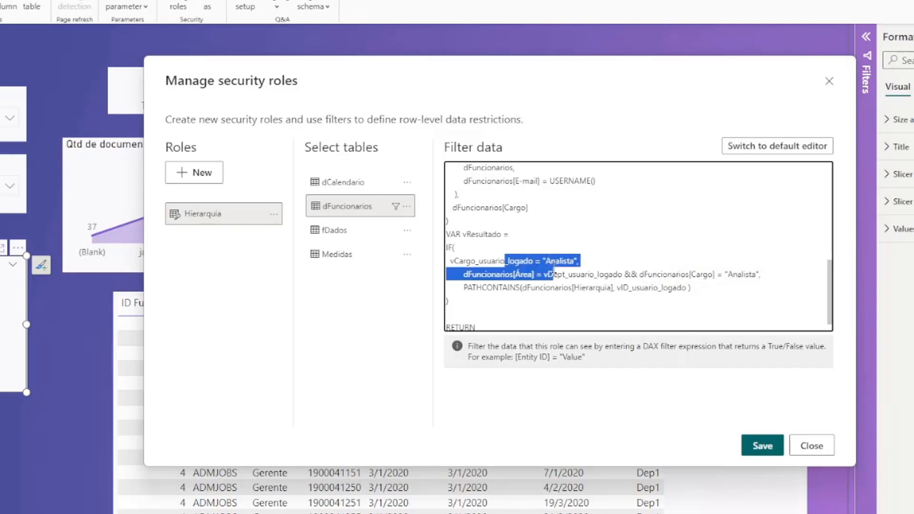
pyautogui.moveTo(464, 288); pyautogui.dragTo(689, 288)
# Check the Algoritmo notes, then highlight the PATHCONTAINS fallback using vID_usuario_logado
pyautogui.moveTo(647, 513)
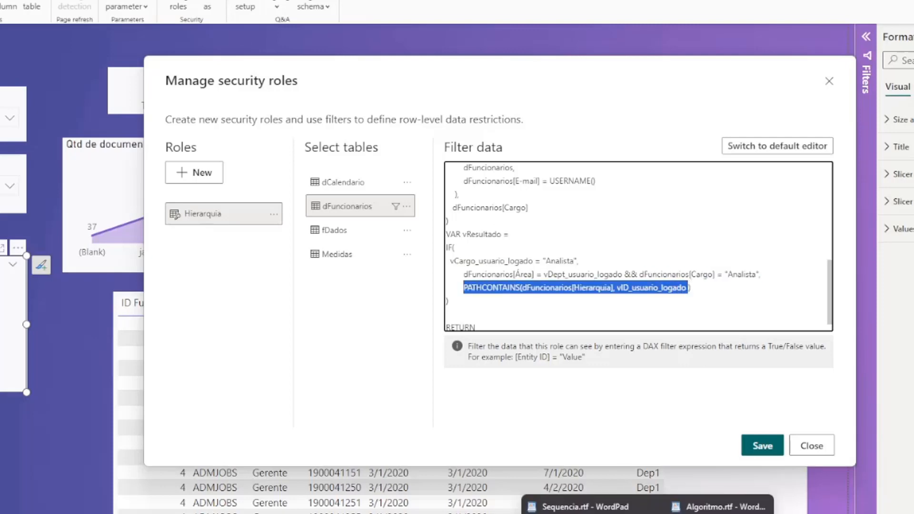
pyautogui.click(720, 506)
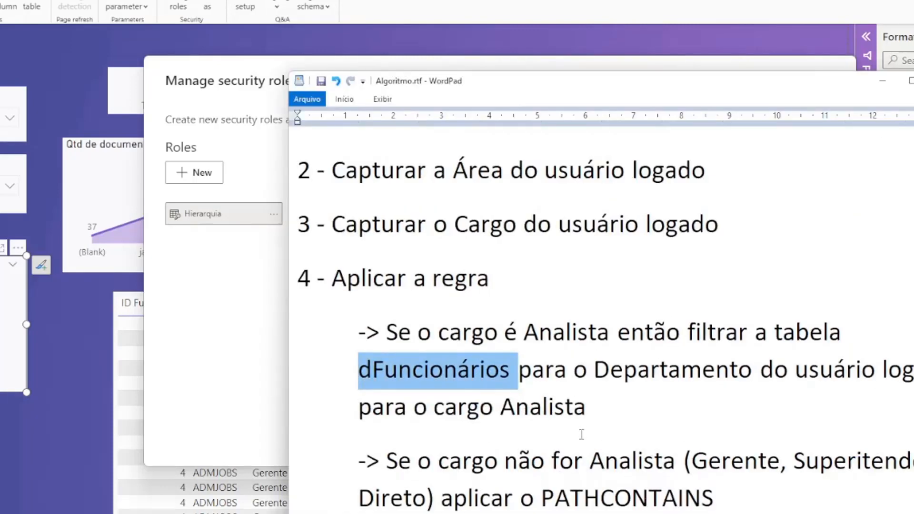
pyautogui.click(715, 476)
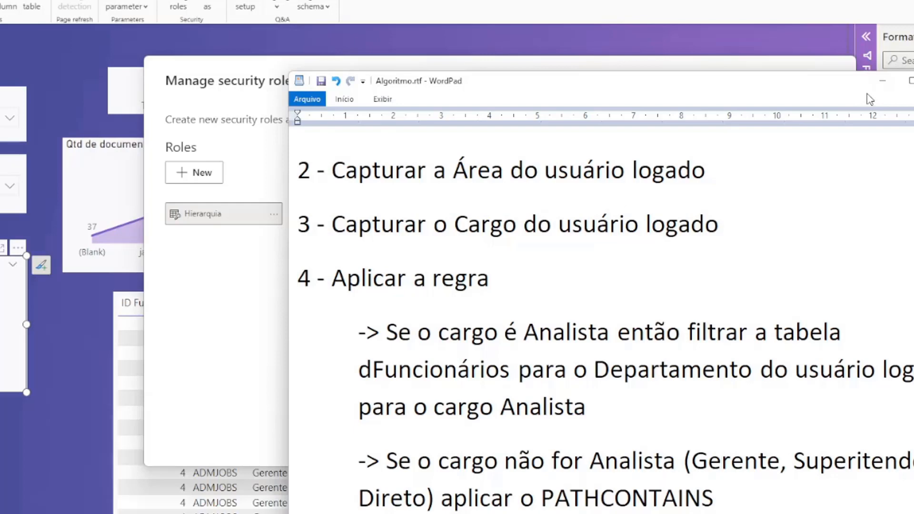
pyautogui.click(884, 85)
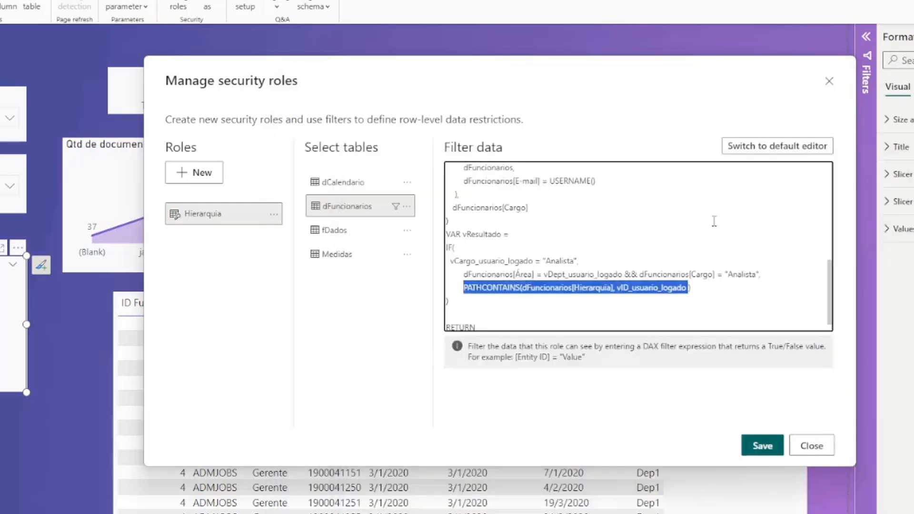
pyautogui.click(700, 287)
pyautogui.moveTo(701, 288); pyautogui.dragTo(465, 291)
pyautogui.click(565, 291)
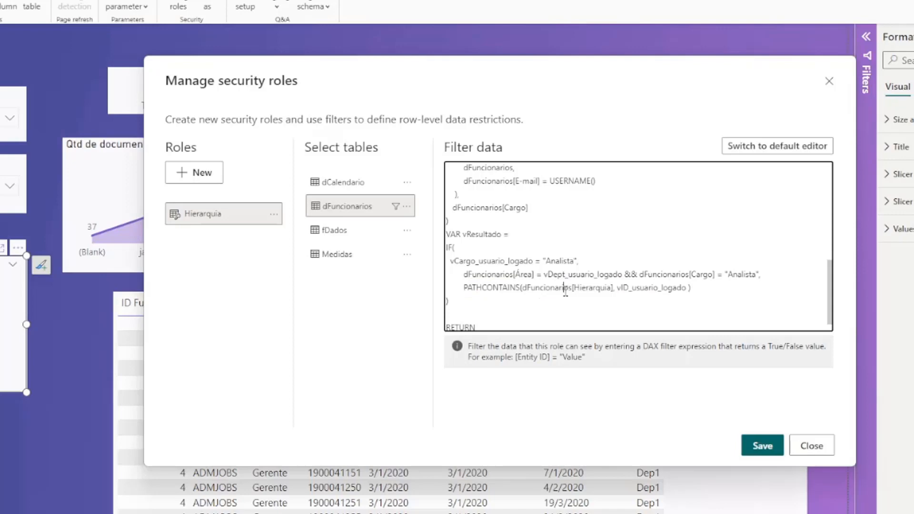
pyautogui.moveTo(633, 289); pyautogui.dragTo(525, 294)
pyautogui.doubleClick(635, 289)
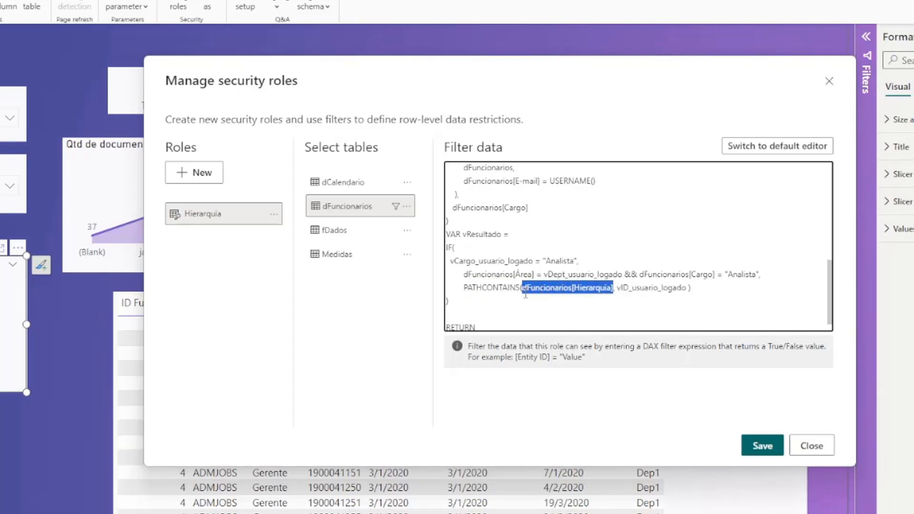
pyautogui.click(466, 312)
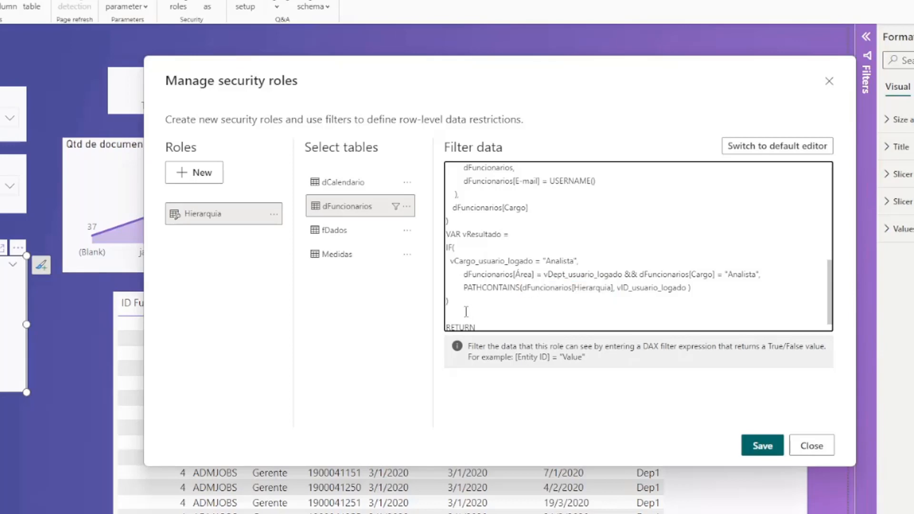
# Finish the Hierarquia filter so it returns vResultado, save the role, and close Manage security roles
pyautogui.press('BackSpace')
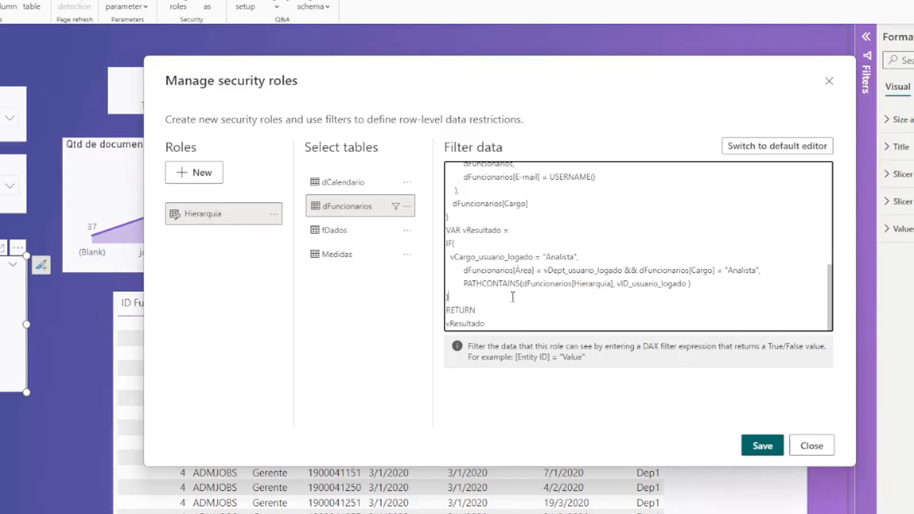
pyautogui.click(758, 456)
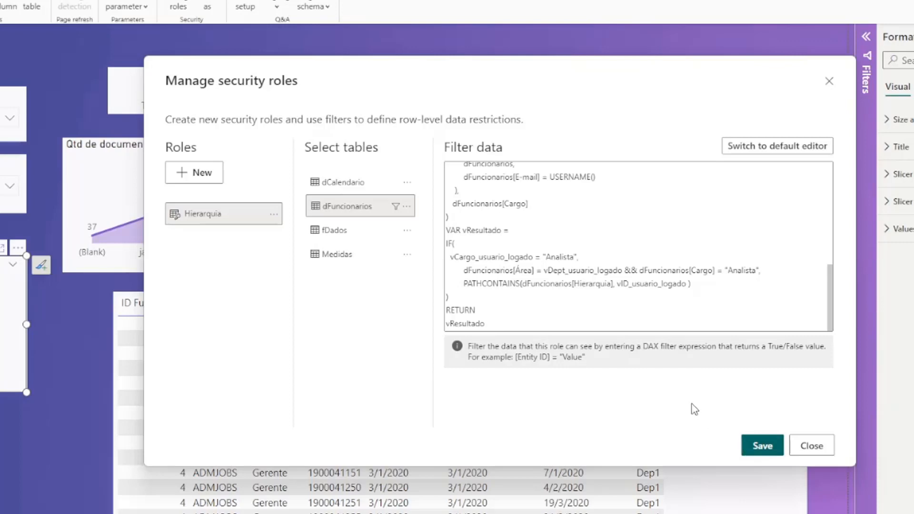
pyautogui.click(539, 308)
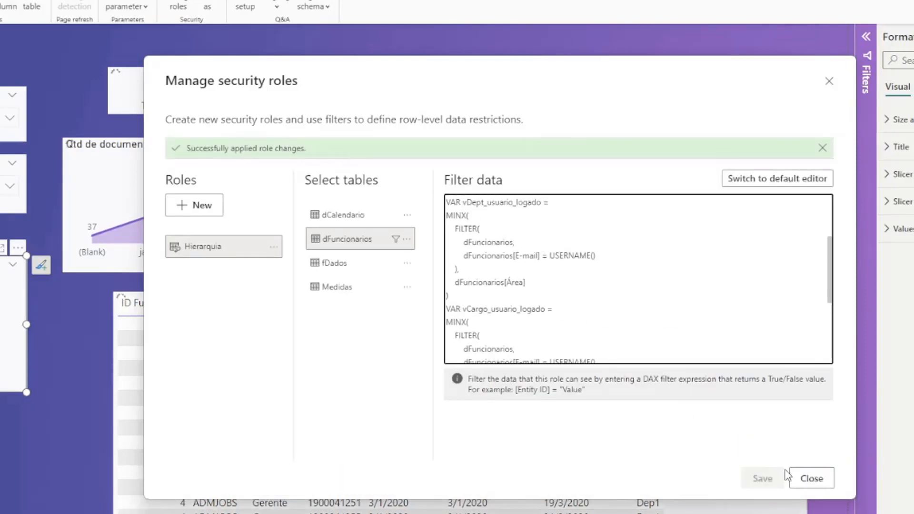
pyautogui.click(811, 478)
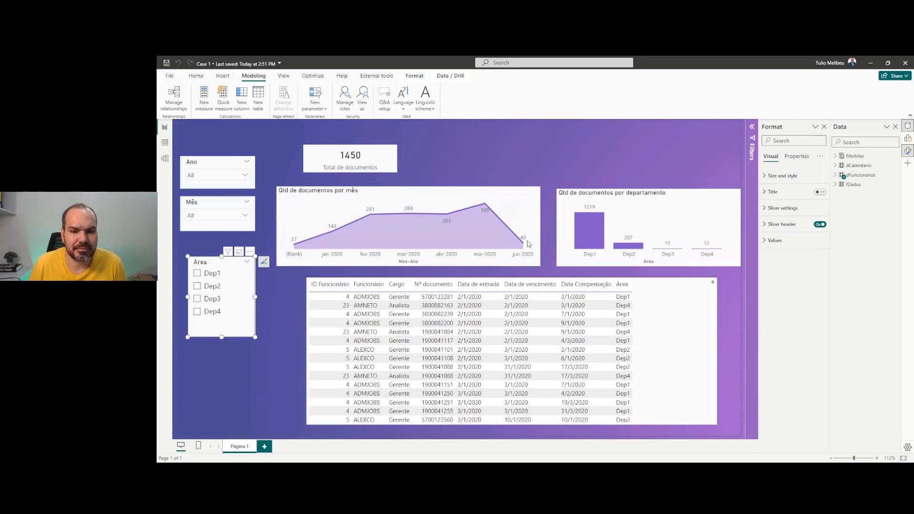
# Preview the report as another user's e-mail under Hierarquia, leaving Dep4's 7 Analista documents
pyautogui.click(486, 222)
pyautogui.click(496, 234)
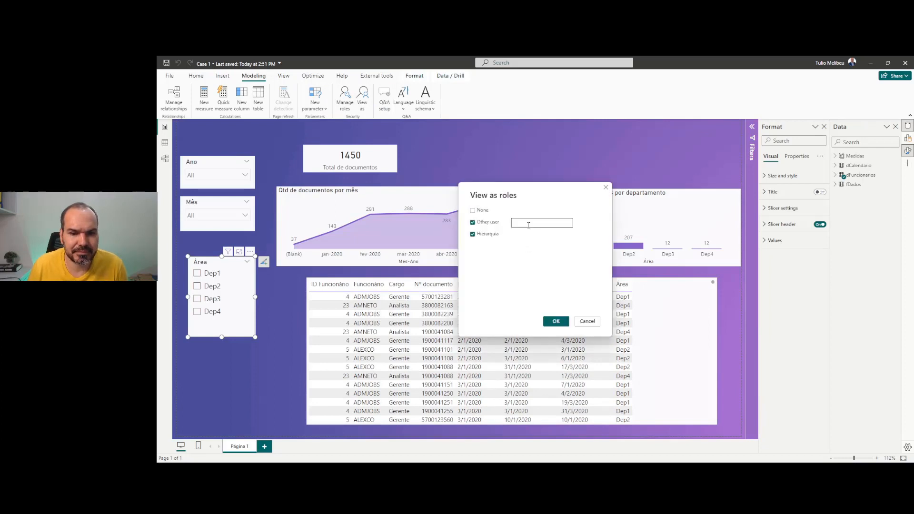
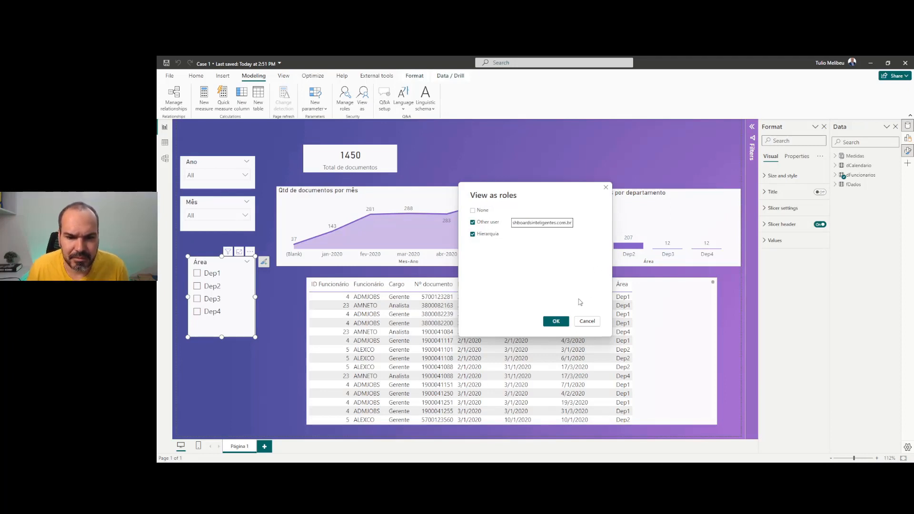
pyautogui.click(557, 321)
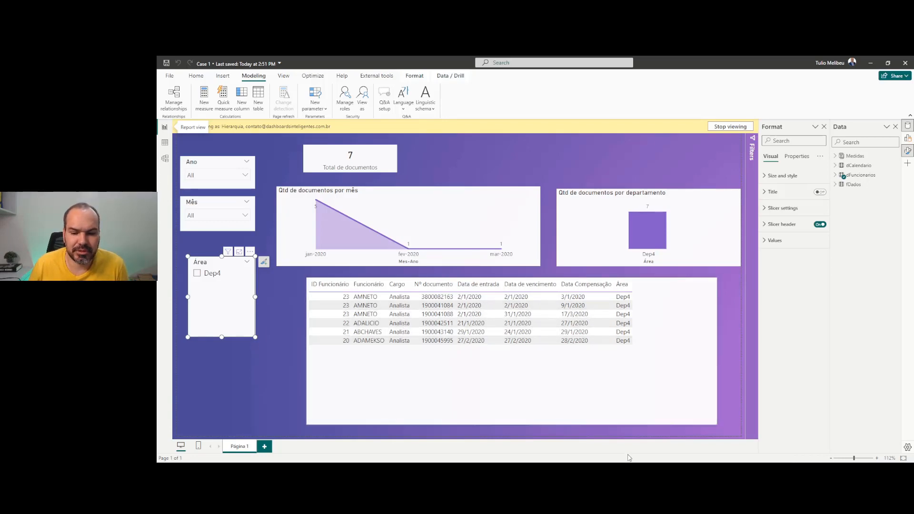
pyautogui.moveTo(629, 459)
pyautogui.click(586, 417)
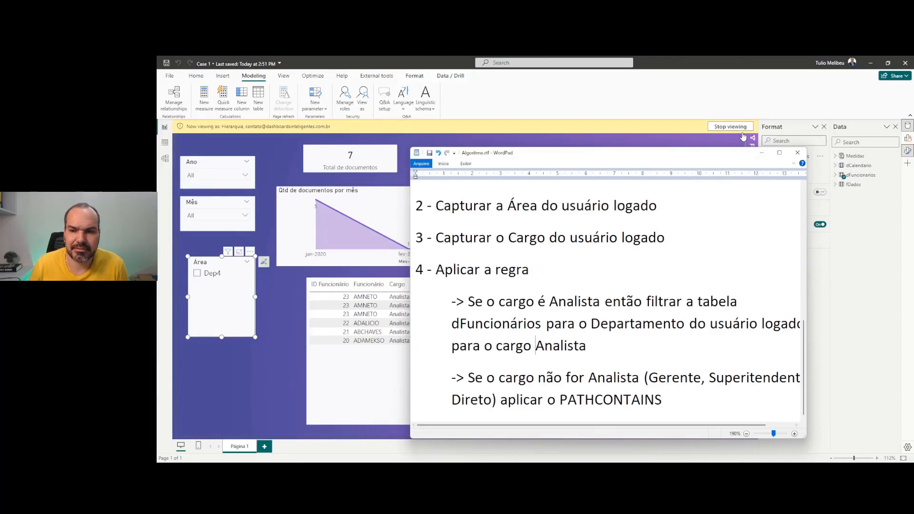
pyautogui.click(765, 153)
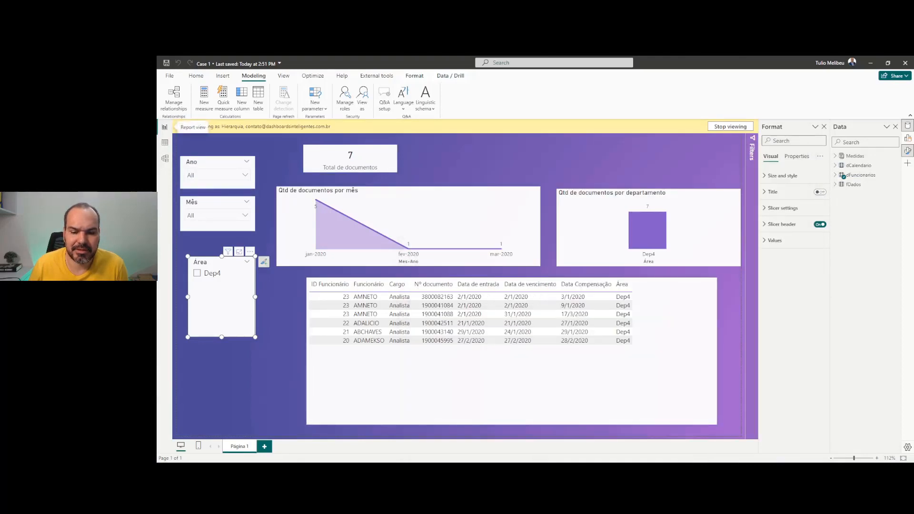
pyautogui.click(603, 450)
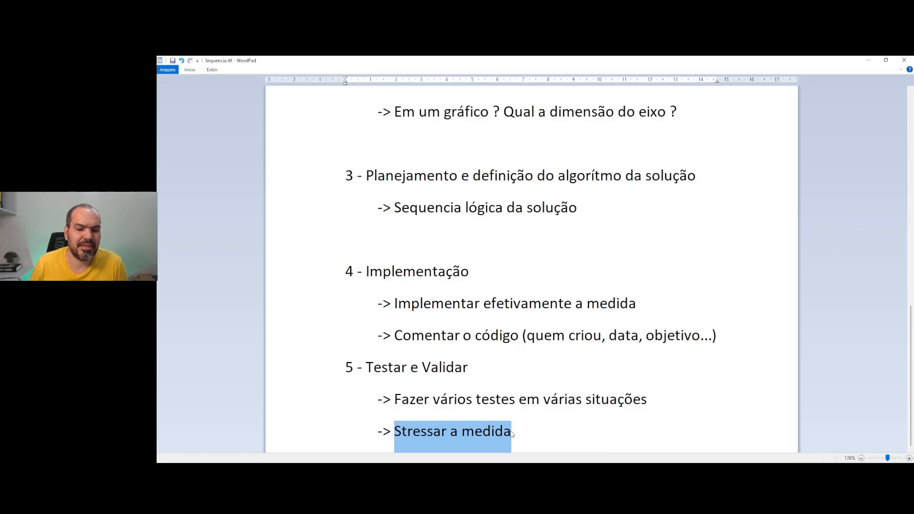
pyautogui.moveTo(517, 431); pyautogui.dragTo(349, 367)
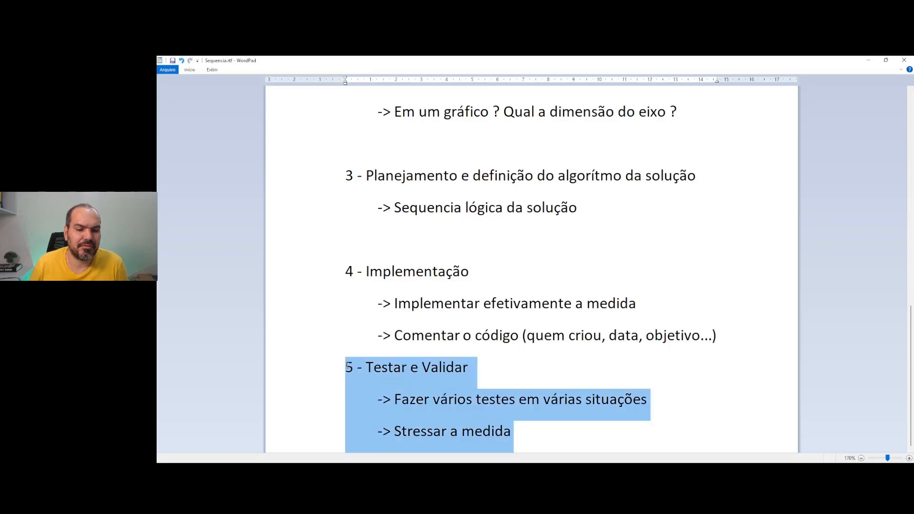
pyautogui.click(870, 61)
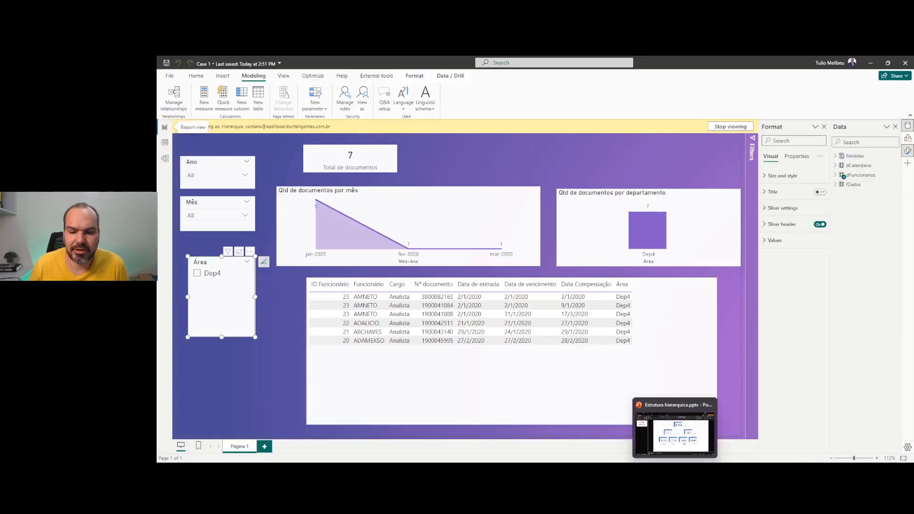
pyautogui.click(669, 462)
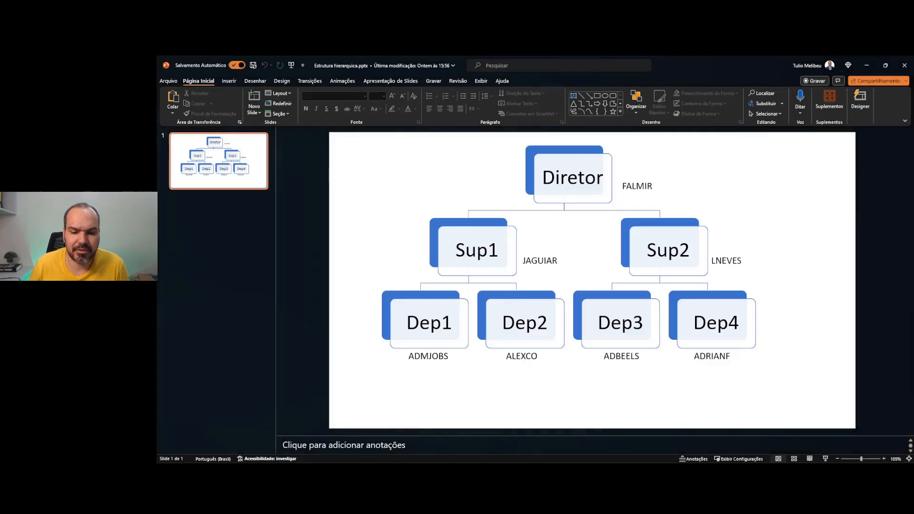
pyautogui.doubleClick(536, 261)
pyautogui.doubleClick(420, 357)
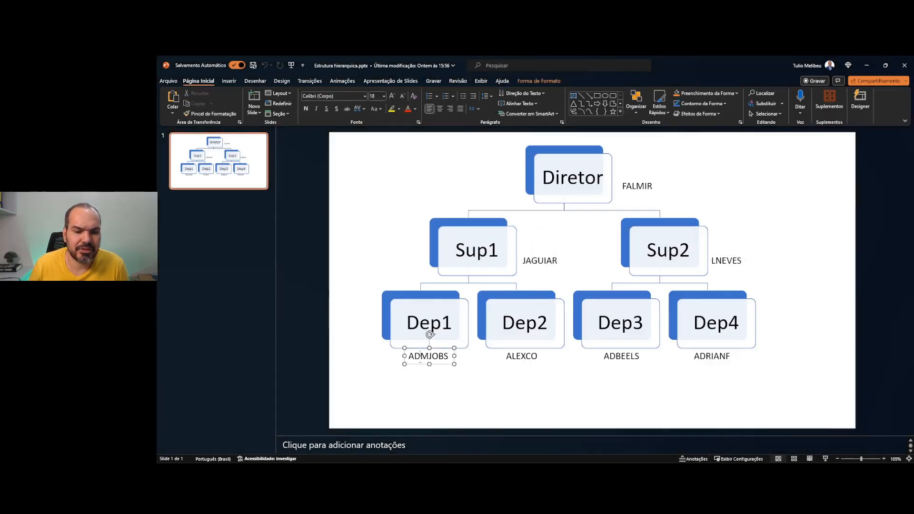
pyautogui.hotkey('ctrl', 'c')
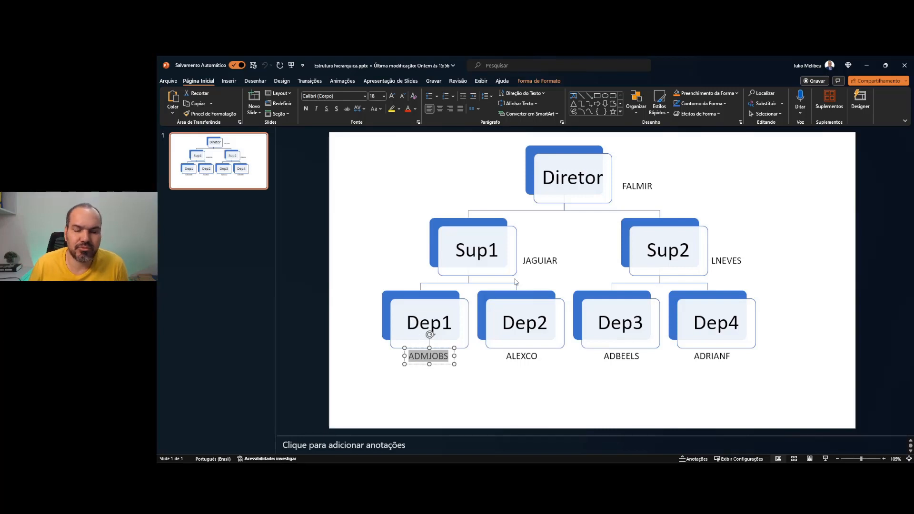
pyautogui.click(869, 65)
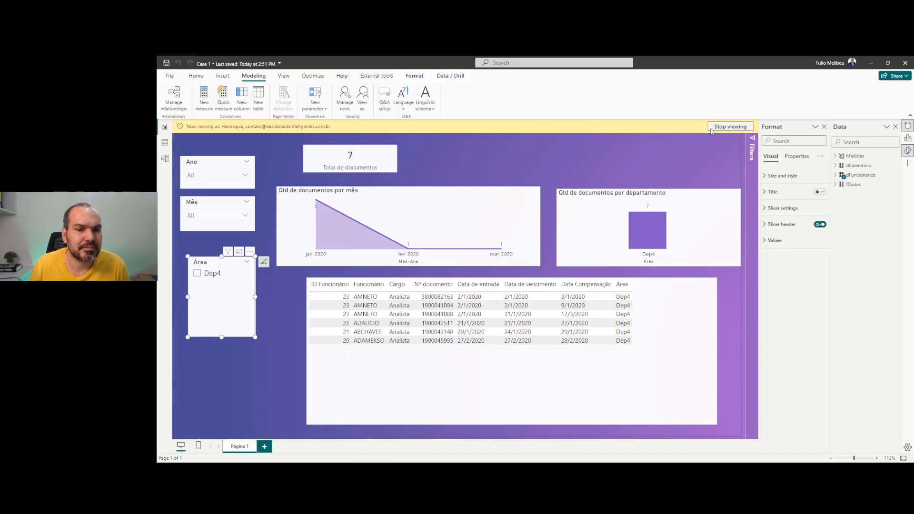
# Switch the Hierarquia preview to the Dep1 manager's e-mail, showing Dep1's 1219 documents
pyautogui.click(730, 127)
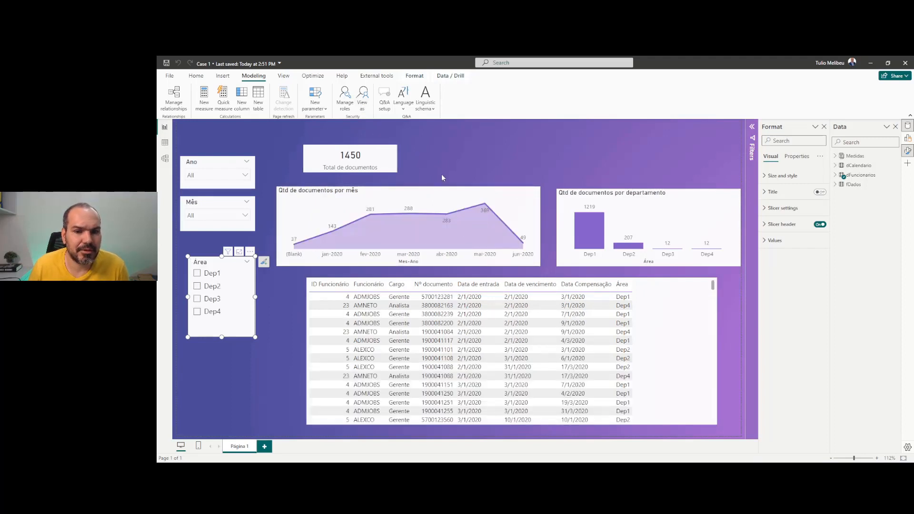
pyautogui.click(487, 224)
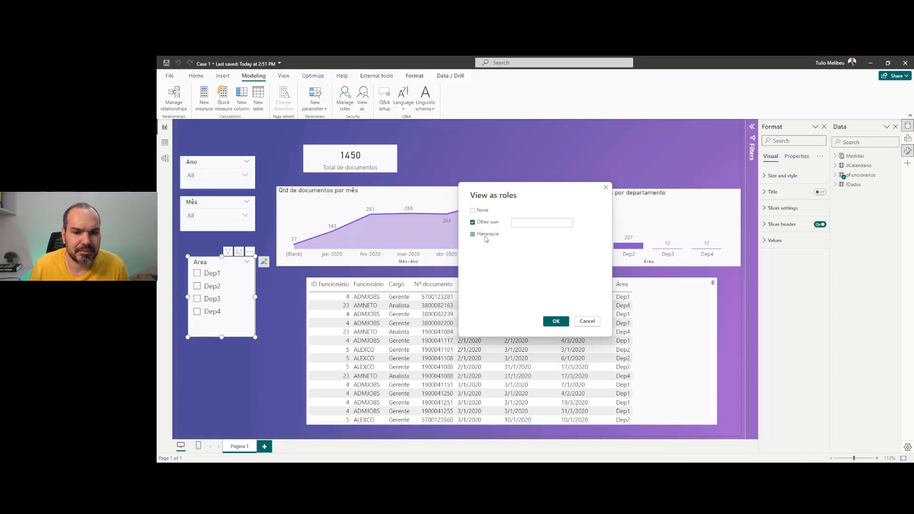
pyautogui.click(486, 236)
pyautogui.hotkey('ctrl', 'v')
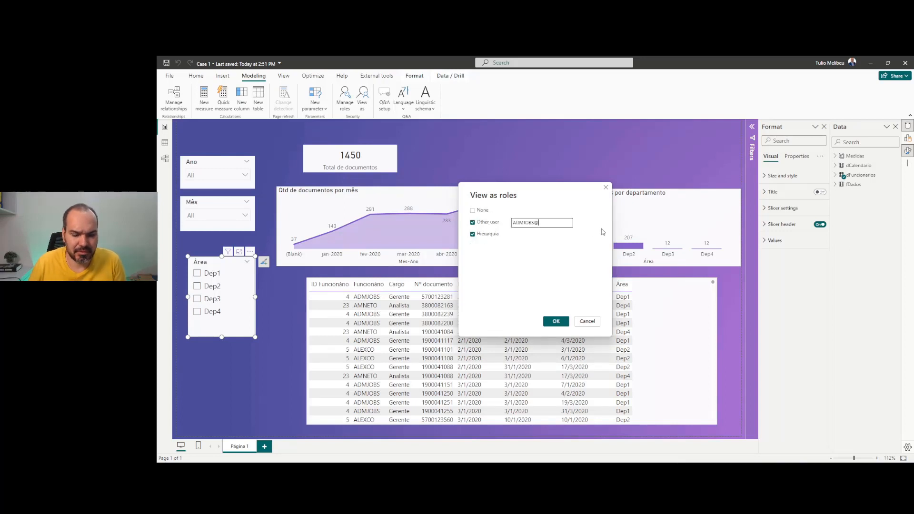
pyautogui.write('@dashboardsinte')
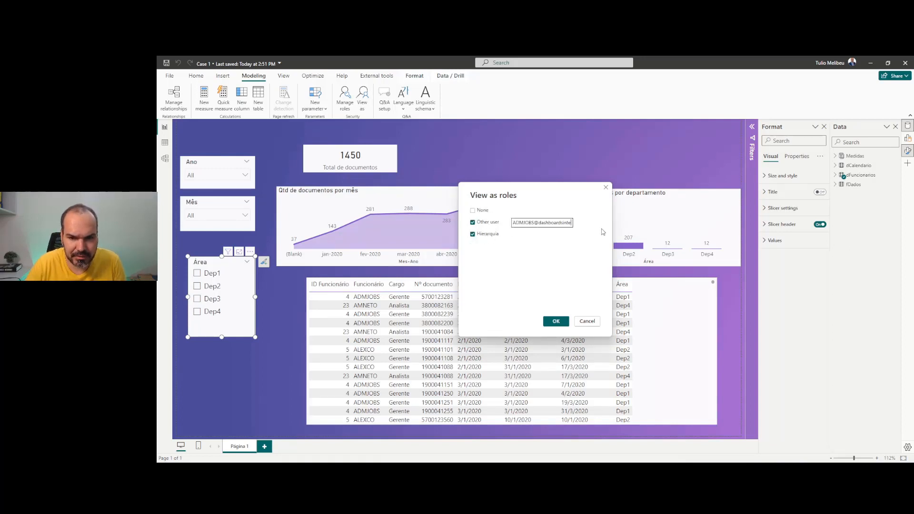
pyautogui.write('lige')
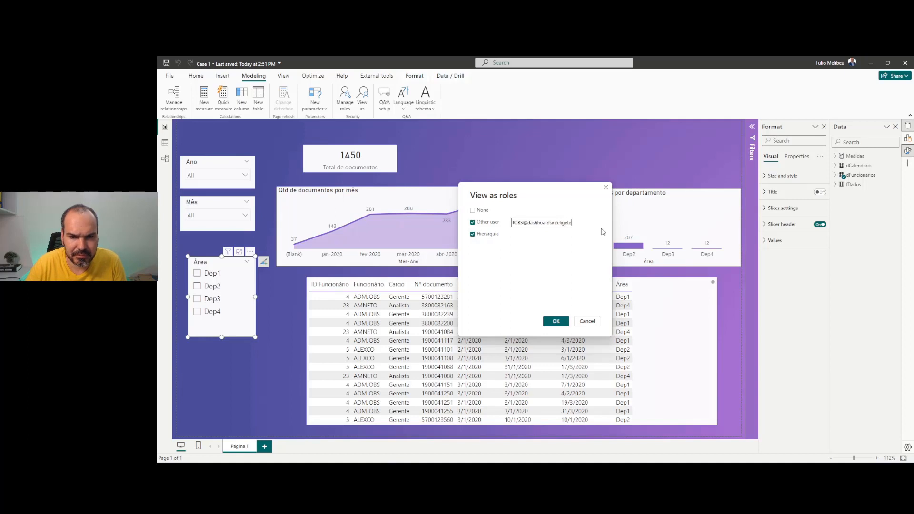
pyautogui.write('ntes.com.br')
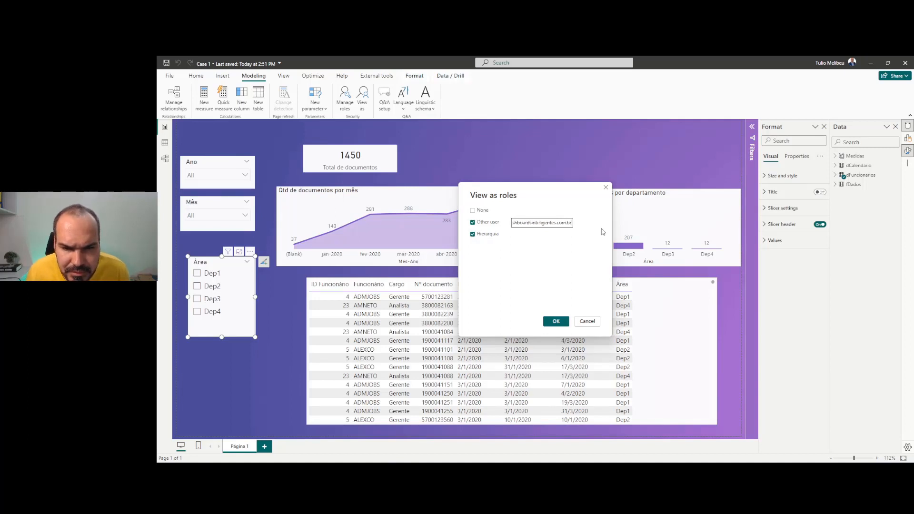
pyautogui.click(557, 322)
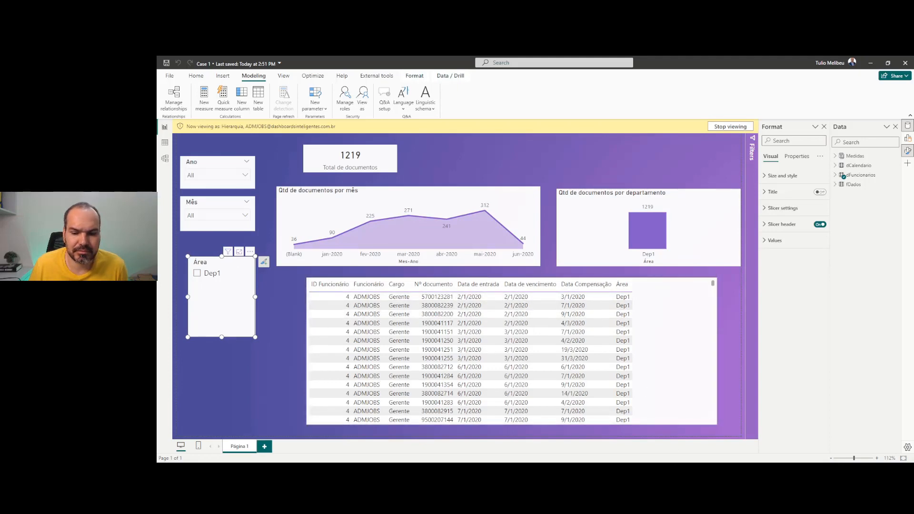
pyautogui.hotkey('alt', 'Tab')
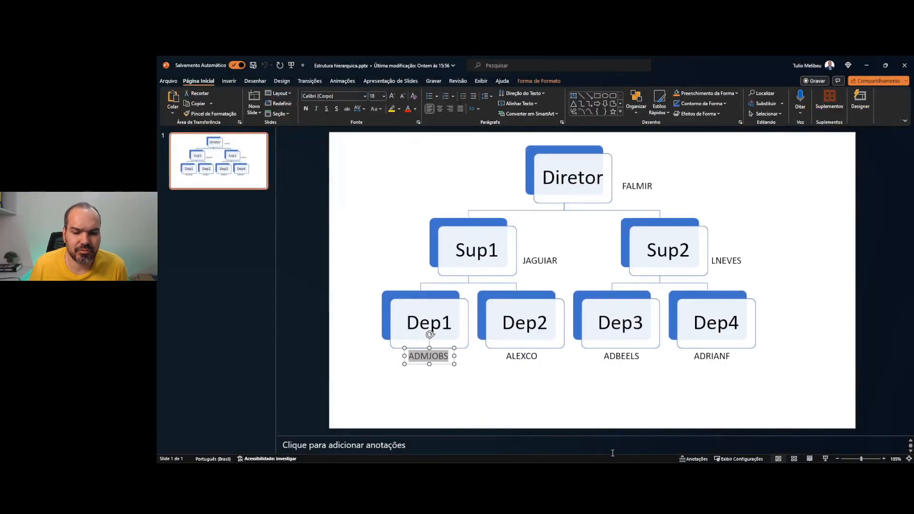
pyautogui.hotkey('alt', 'Tab')
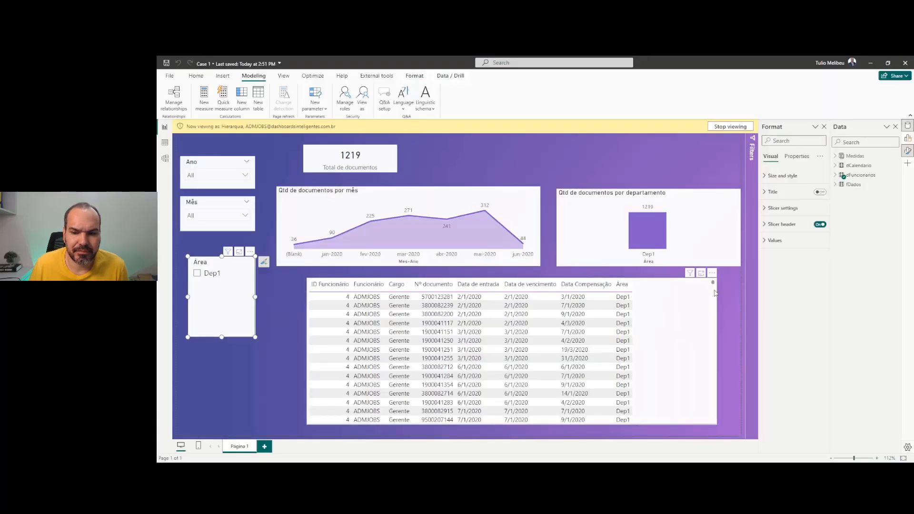
pyautogui.moveTo(713, 289); pyautogui.dragTo(714, 376)
pyautogui.click(381, 311)
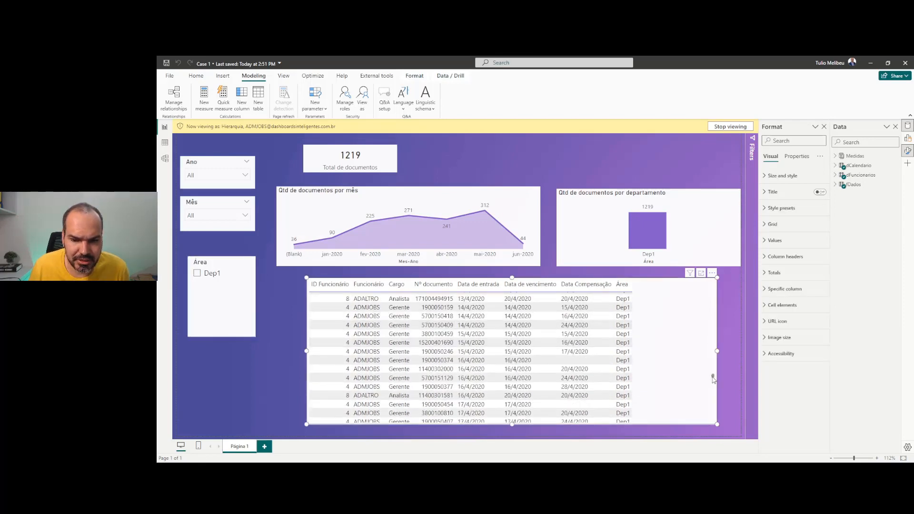
pyautogui.moveTo(713, 378); pyautogui.dragTo(703, 414)
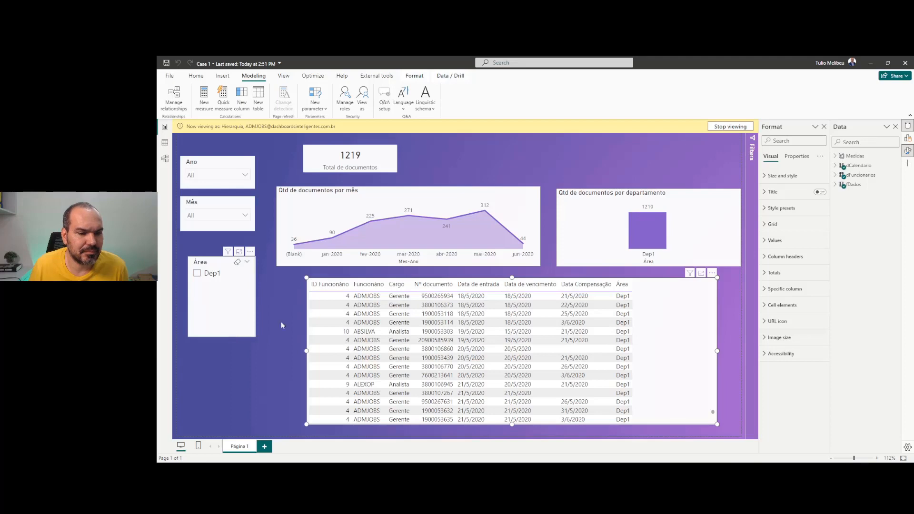
pyautogui.hotkey('alt', 'Tab')
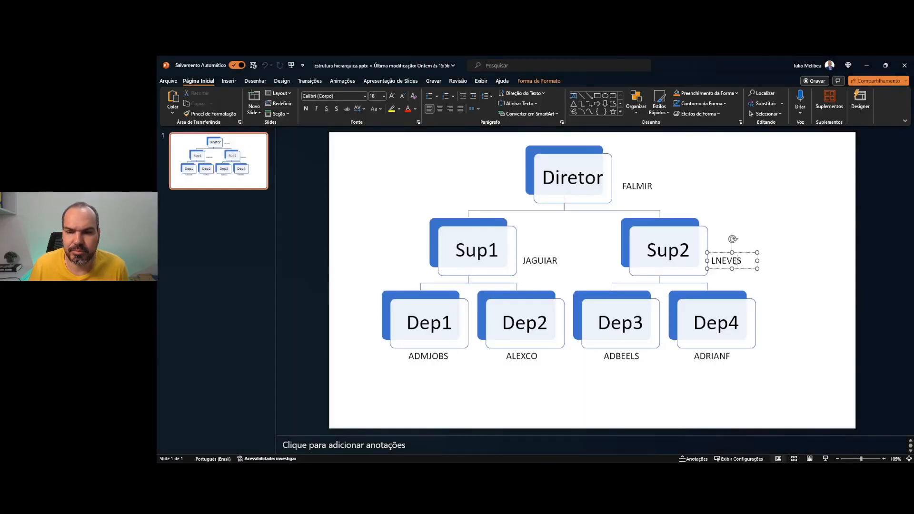
pyautogui.doubleClick(737, 260)
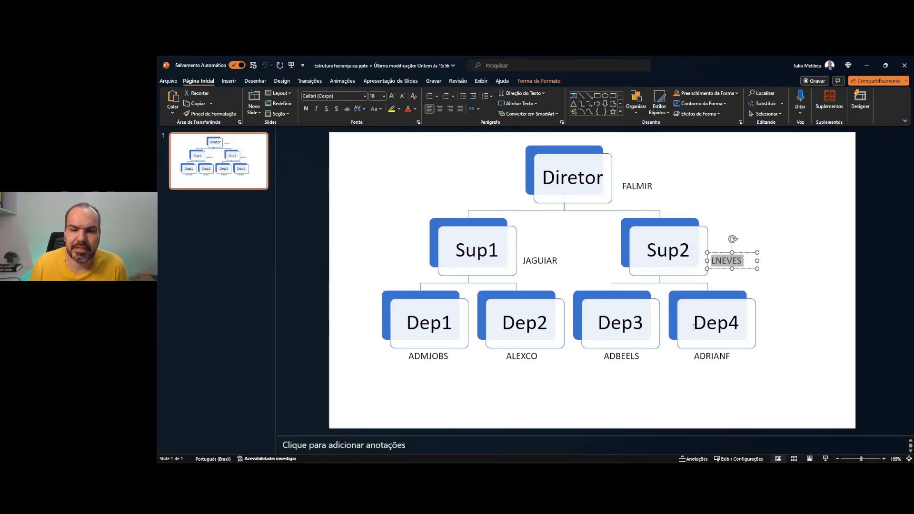
pyautogui.hotkey('alt', 'Tab')
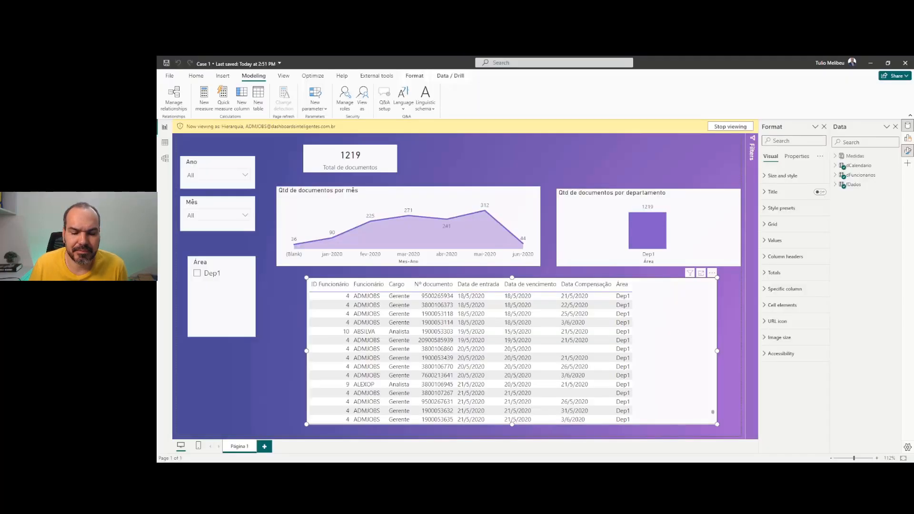
# Restart the Hierarquia preview as the Sup2 supervisor's e-mail, showing all 1450 documents
pyautogui.click(733, 128)
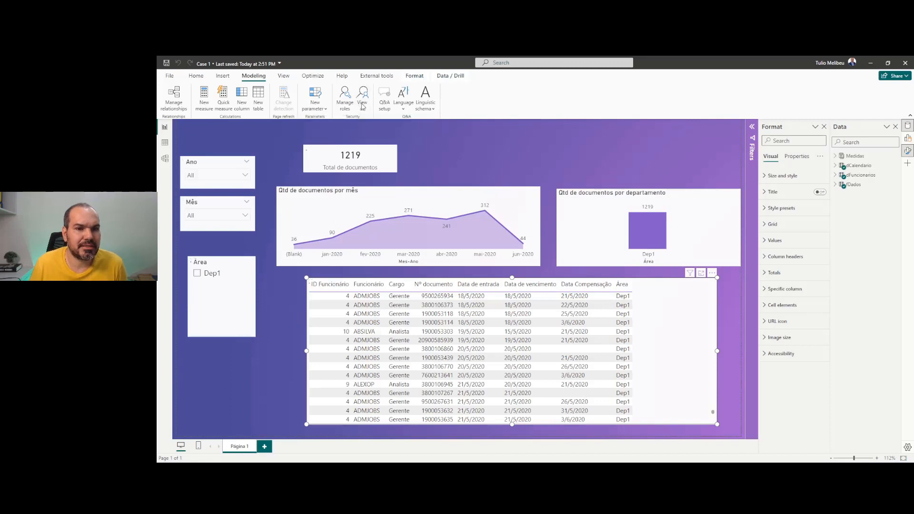
pyautogui.click(362, 105)
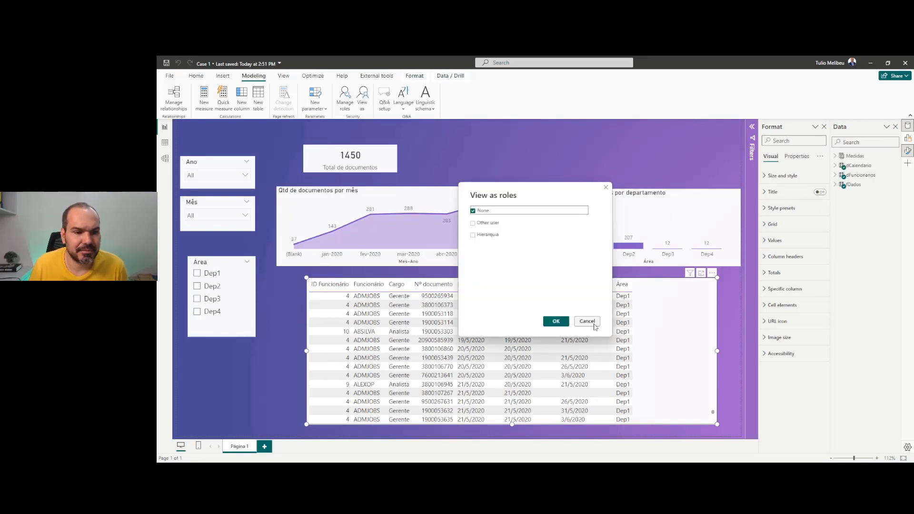
pyautogui.click(594, 325)
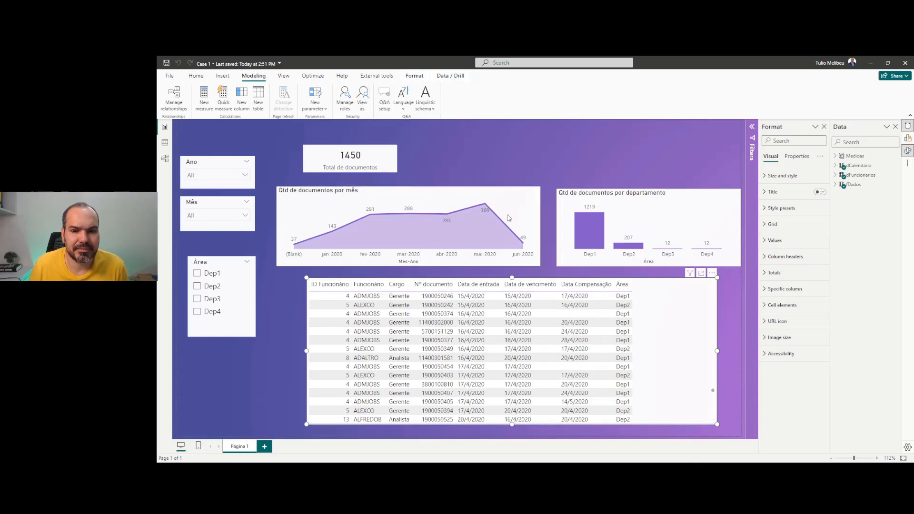
pyautogui.click(494, 223)
pyautogui.click(492, 233)
pyautogui.click(519, 224)
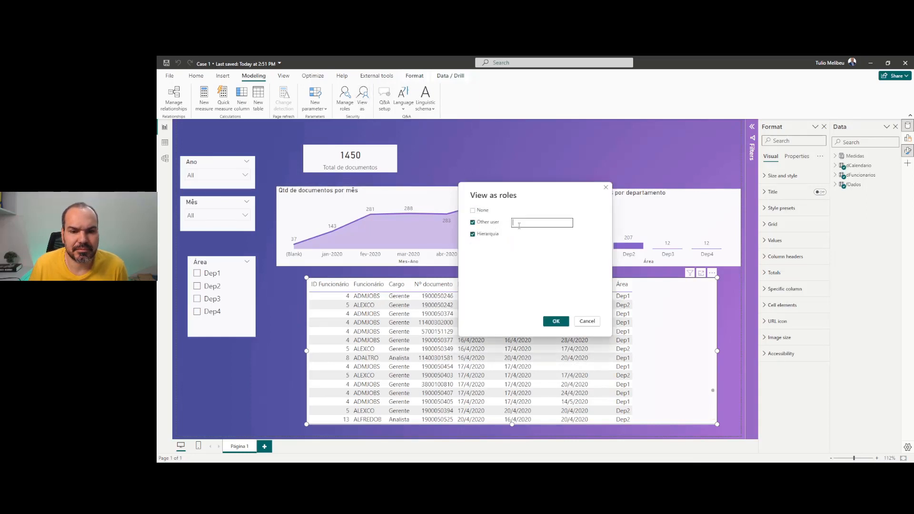
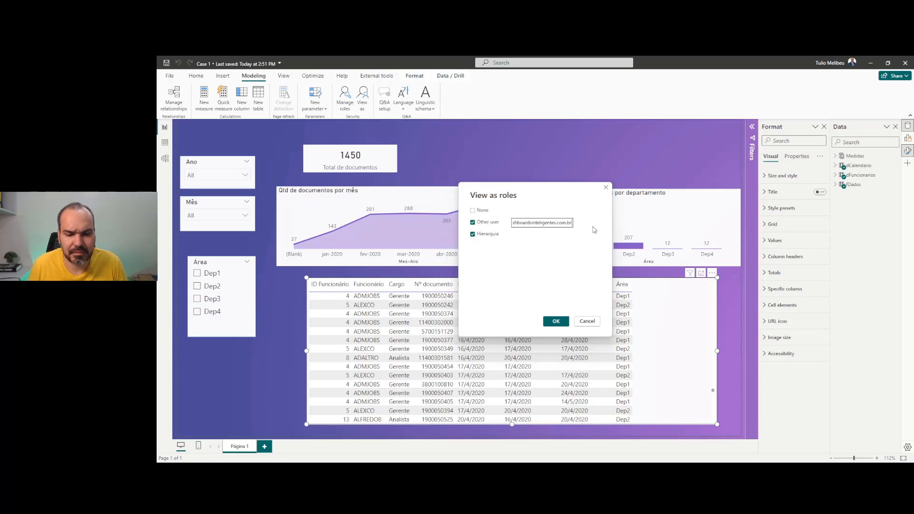
pyautogui.click(555, 321)
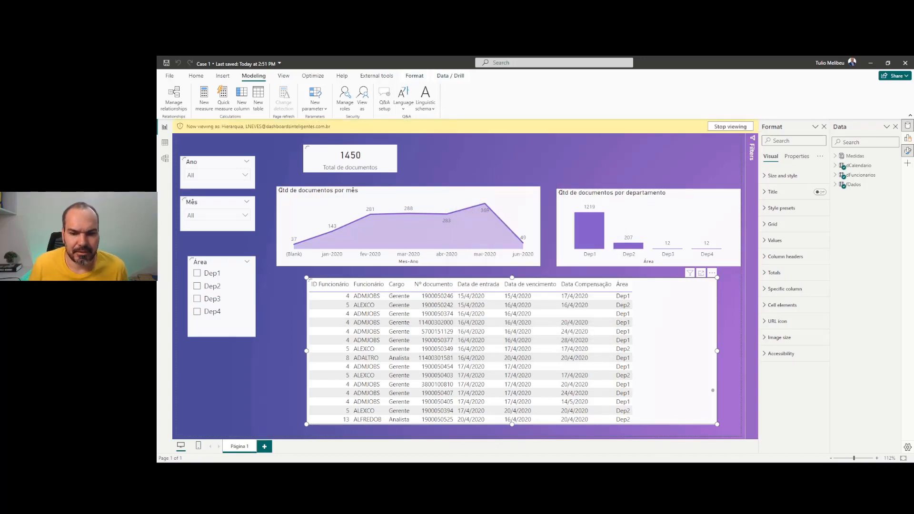
pyautogui.hotkey('alt', 'Tab')
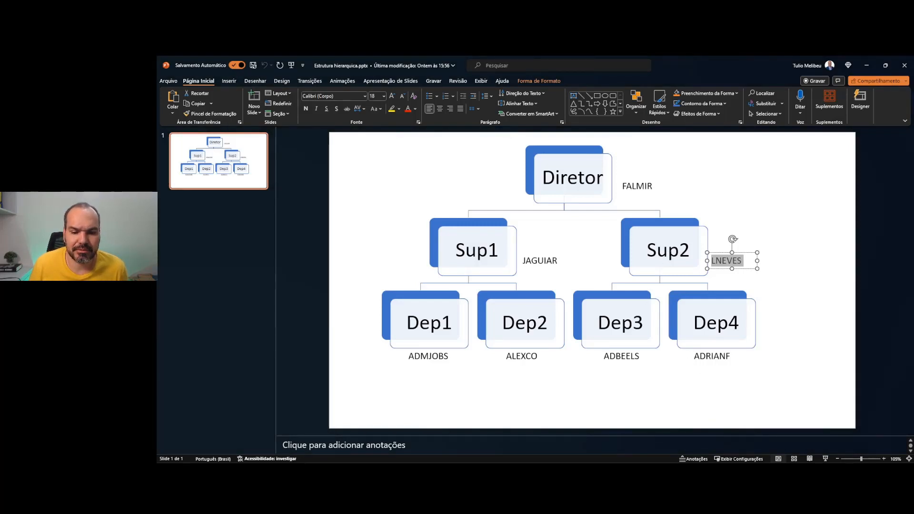
# Cross-filter the visuals by a Dep4 manager document and the last table row, clearing each selection
pyautogui.hotkey('alt', 'Tab')
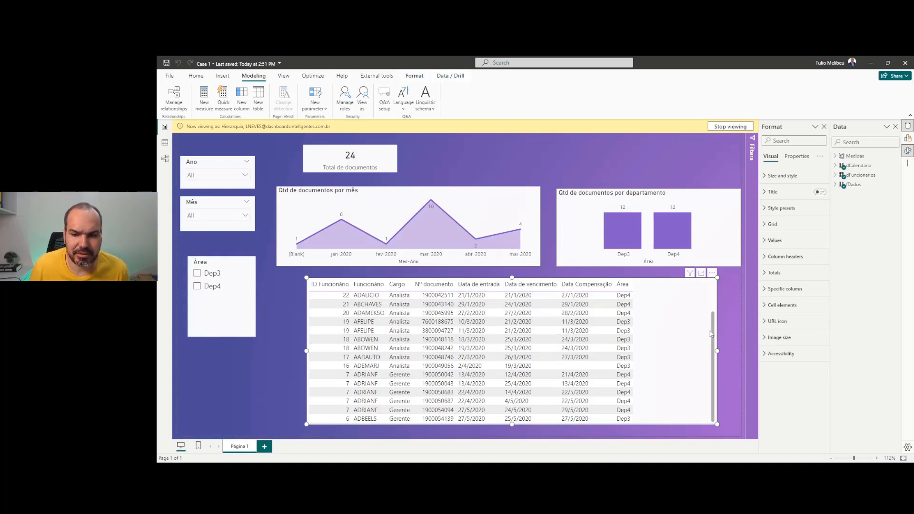
pyautogui.scroll(3, 712, 334)
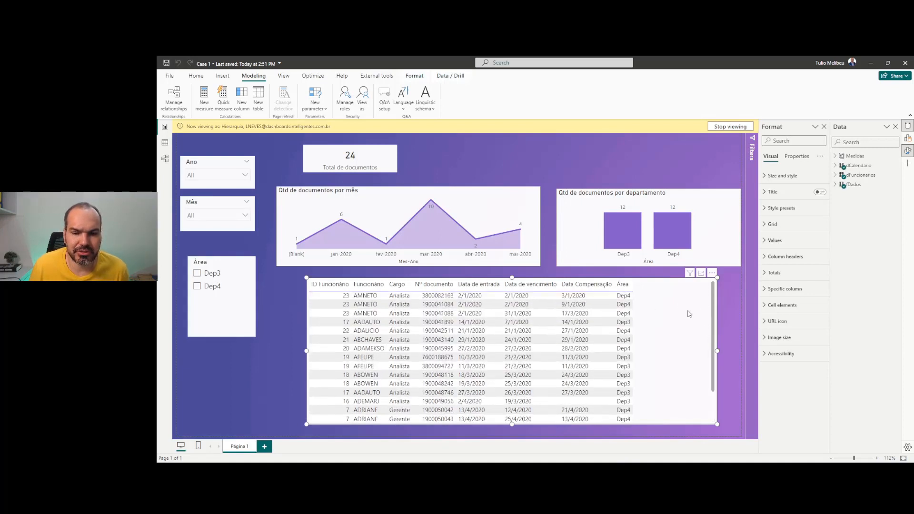
pyautogui.scroll(-3, 713, 306)
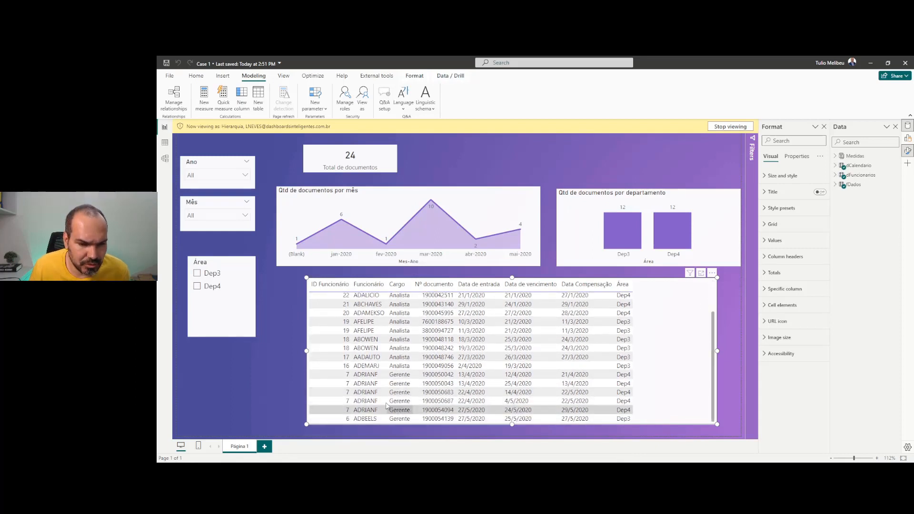
pyautogui.click(610, 376)
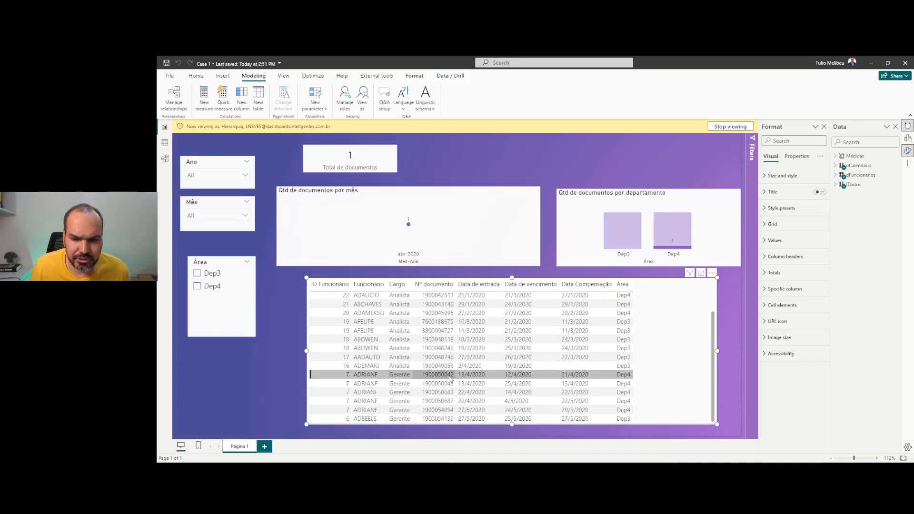
pyautogui.scroll(2, 516, 357)
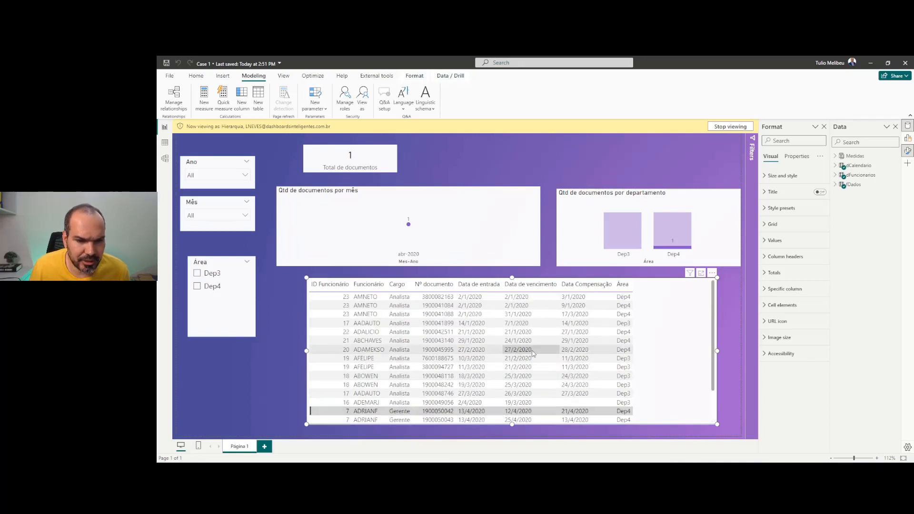
pyautogui.click(686, 324)
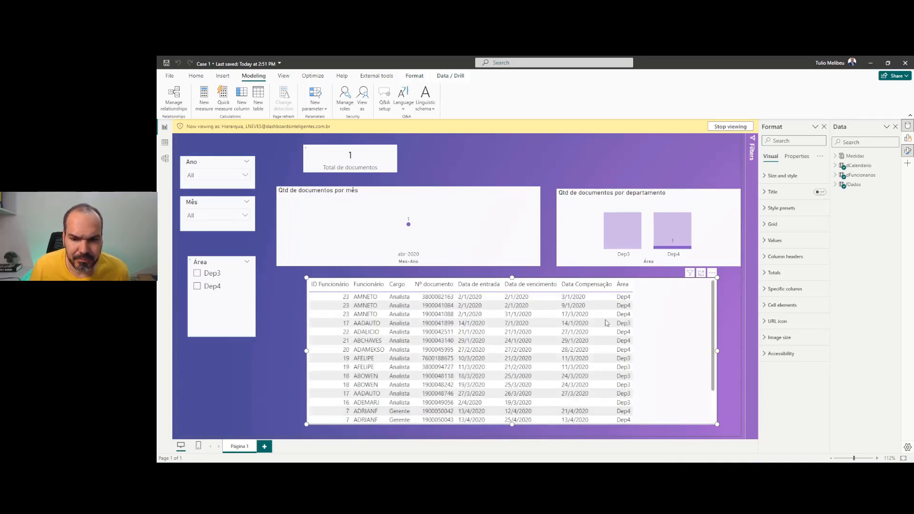
pyautogui.scroll(-2, 400, 328)
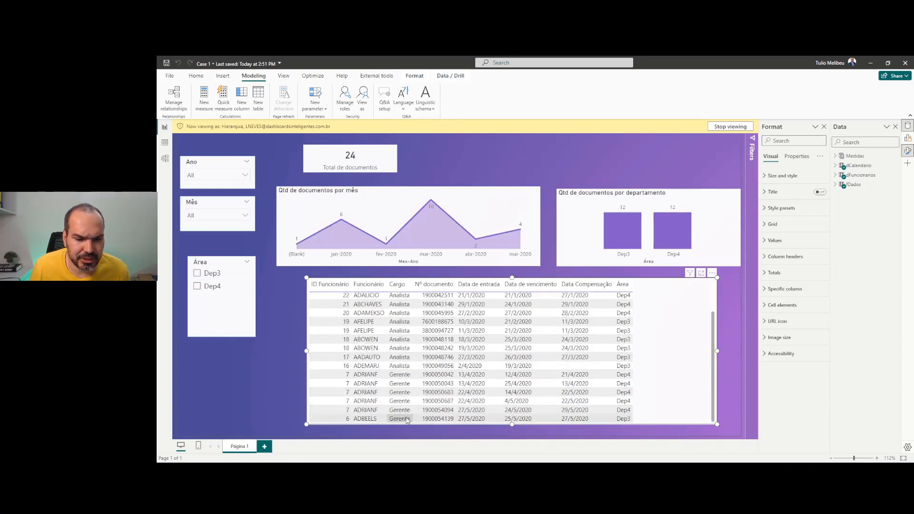
pyautogui.click(387, 421)
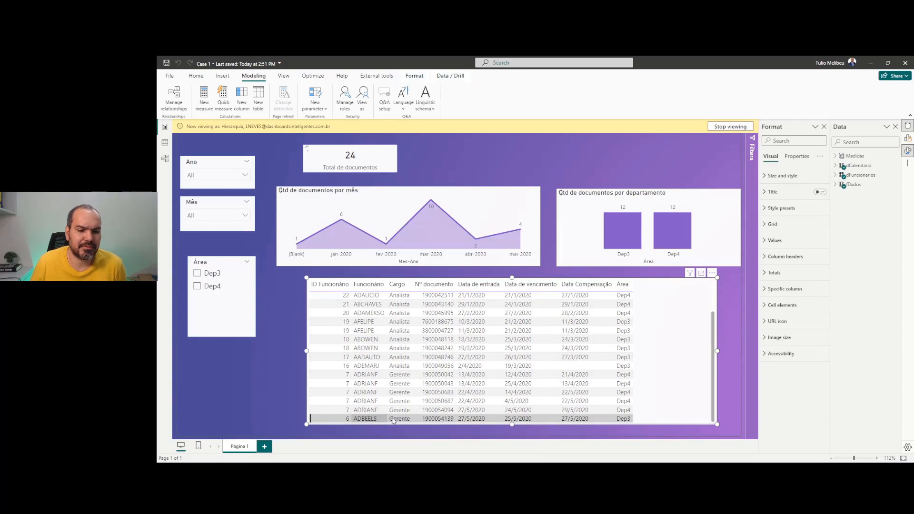
pyautogui.click(393, 421)
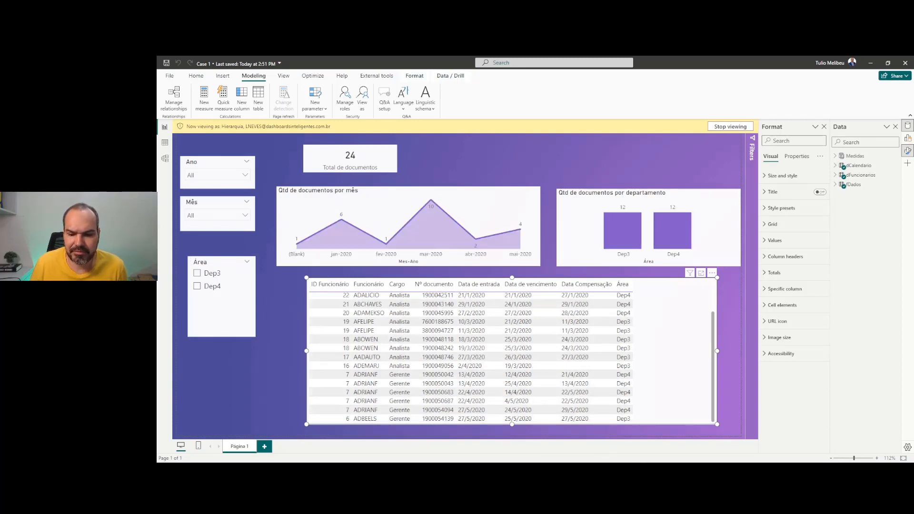
pyautogui.hotkey('alt', 'Tab')
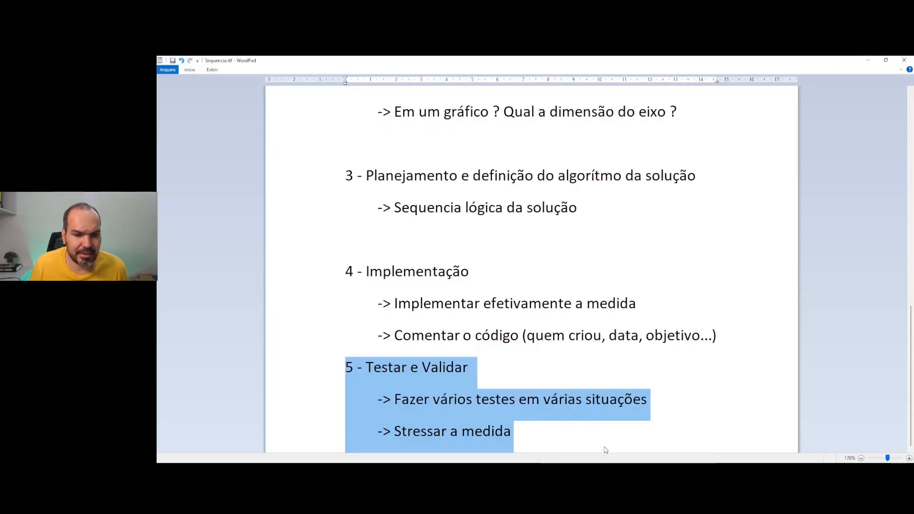
# Bring Sequencia.rtf forward and scroll through its development steps list
pyautogui.click(602, 440)
pyautogui.click(574, 347)
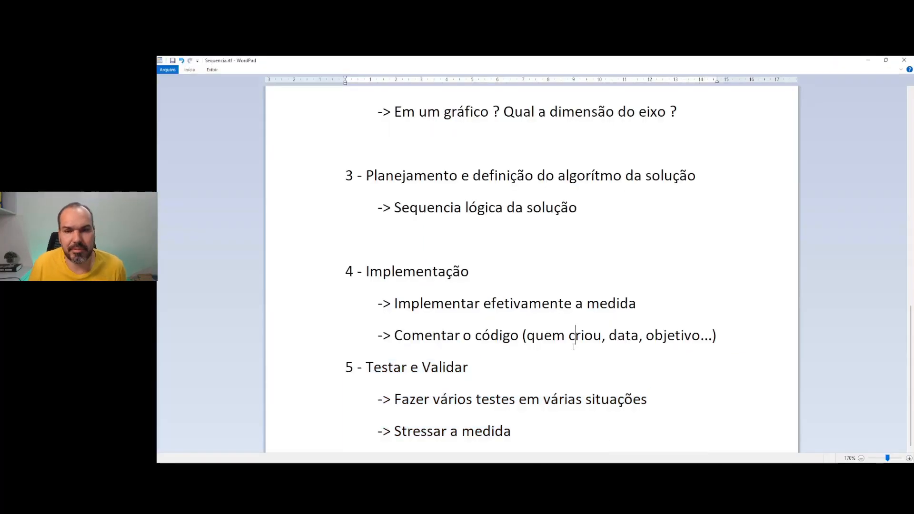
pyautogui.scroll(-1, 574, 345)
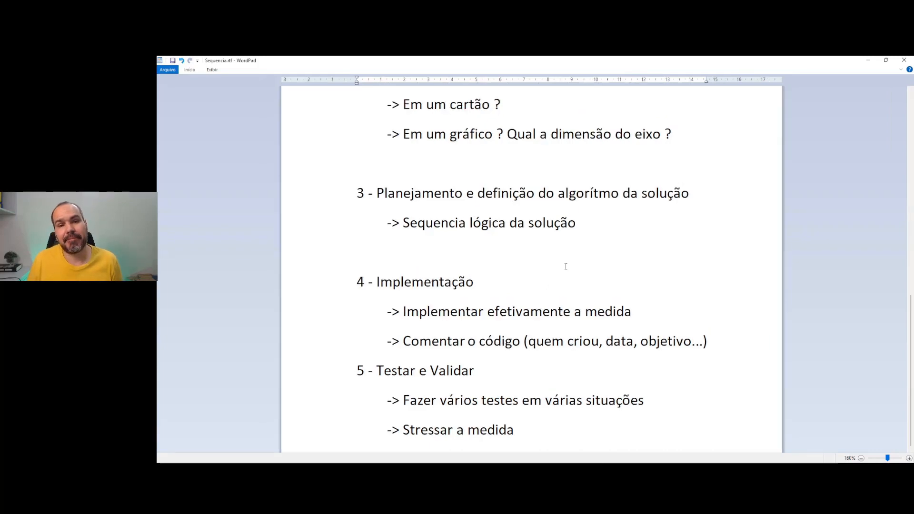
pyautogui.scroll(10, 566, 267)
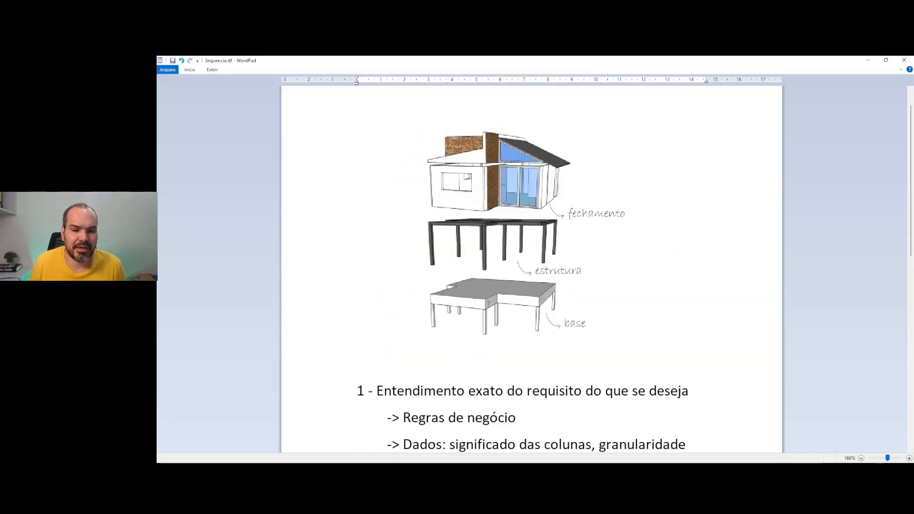
pyautogui.scroll(-6, 546, 325)
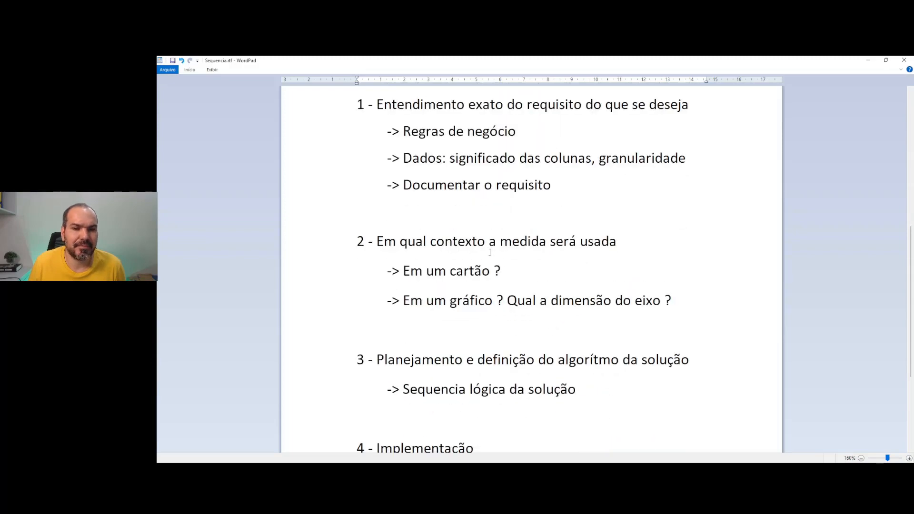
pyautogui.scroll(5, 490, 252)
pyautogui.scroll(-5, 495, 322)
# Highlight section 1 and the words 'Documentar o requisito', then bring Algoritmo.rtf to the front
pyautogui.click(519, 183)
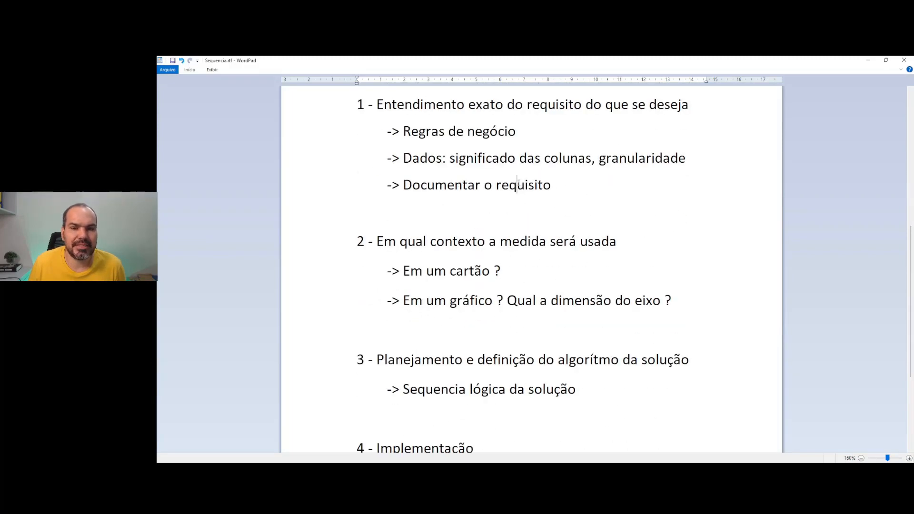
pyautogui.moveTo(562, 184); pyautogui.dragTo(377, 121)
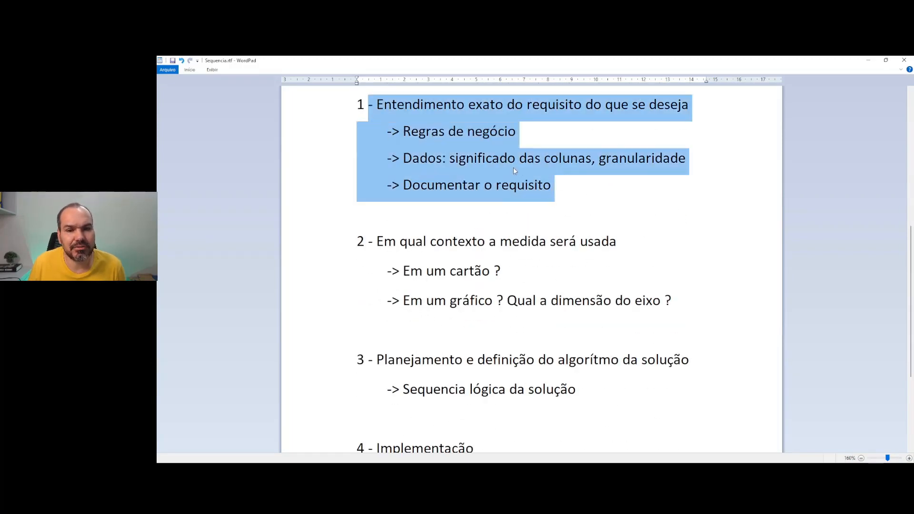
pyautogui.click(509, 186)
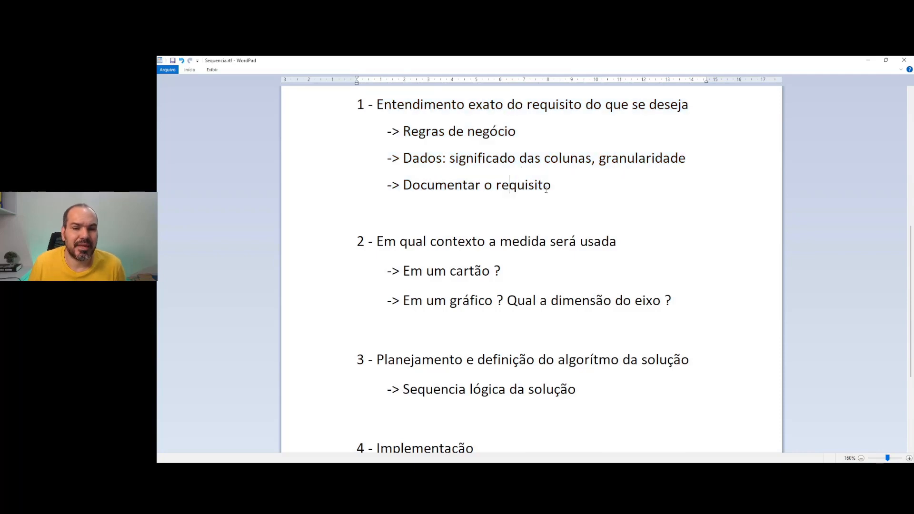
pyautogui.moveTo(549, 189); pyautogui.dragTo(403, 187)
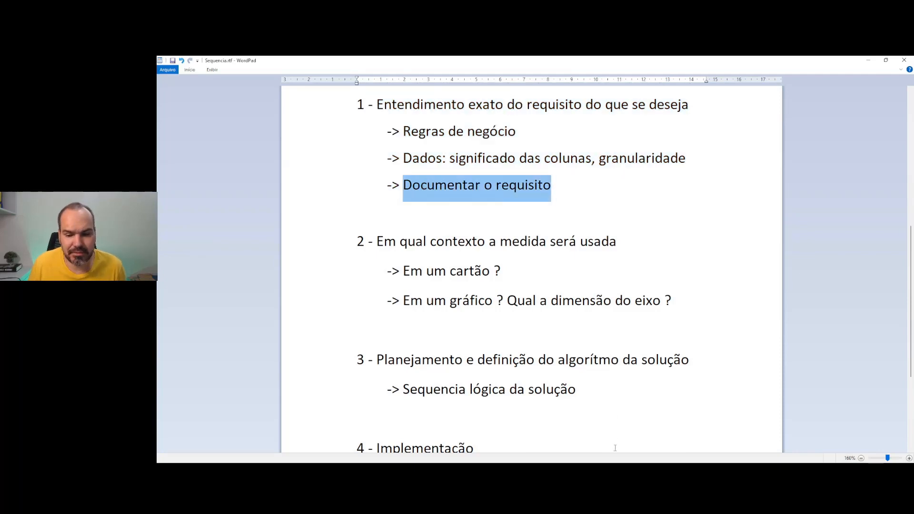
pyautogui.moveTo(619, 464)
pyautogui.click(662, 441)
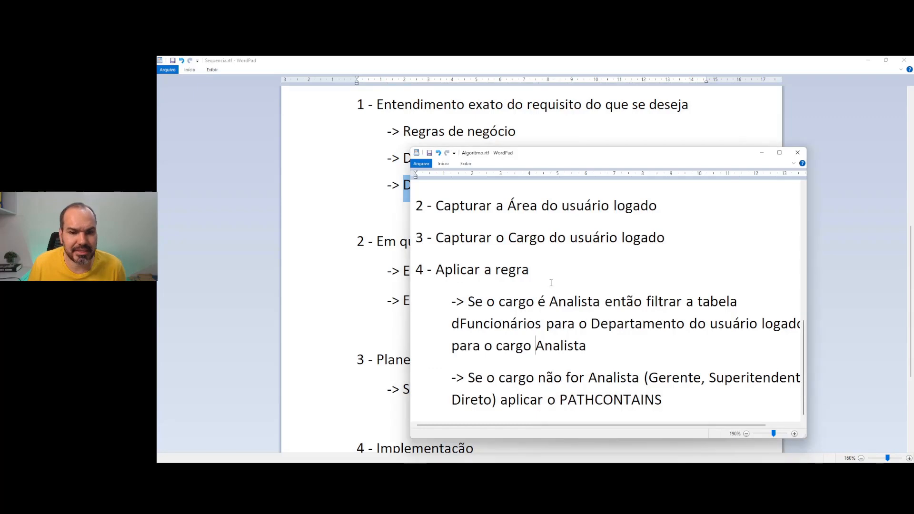
# Review the manager-level access requirement in Algoritmo.rtf, widening and then minimizing the window
pyautogui.scroll(10, 551, 283)
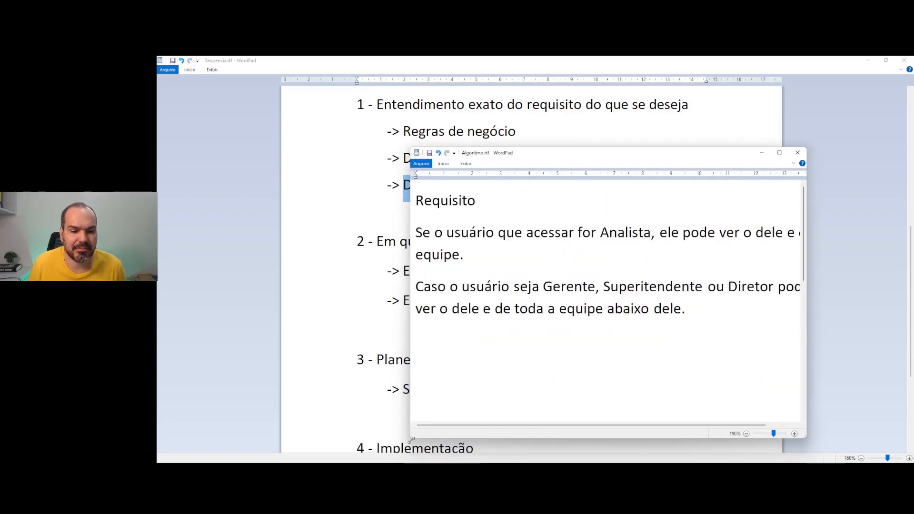
pyautogui.moveTo(411, 440); pyautogui.dragTo(335, 439)
pyautogui.moveTo(546, 287); pyautogui.dragTo(619, 301)
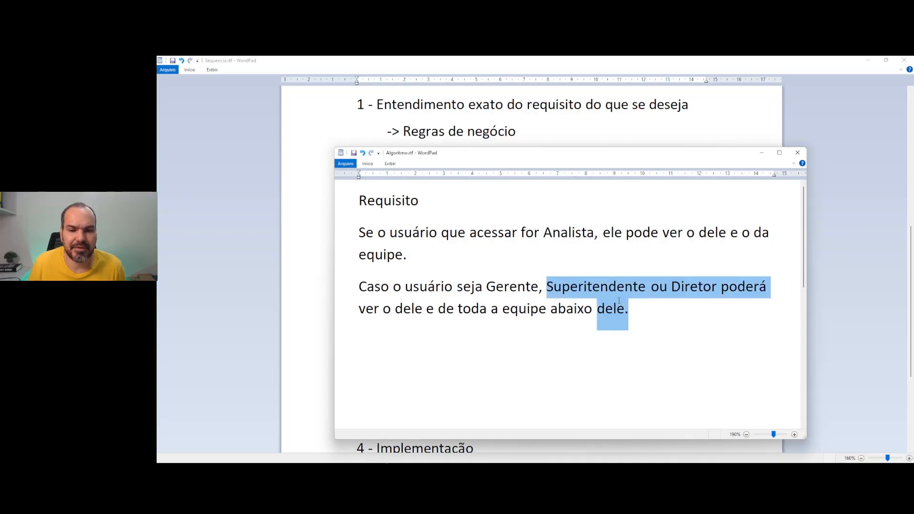
pyautogui.hotkey('ctrl', 'a')
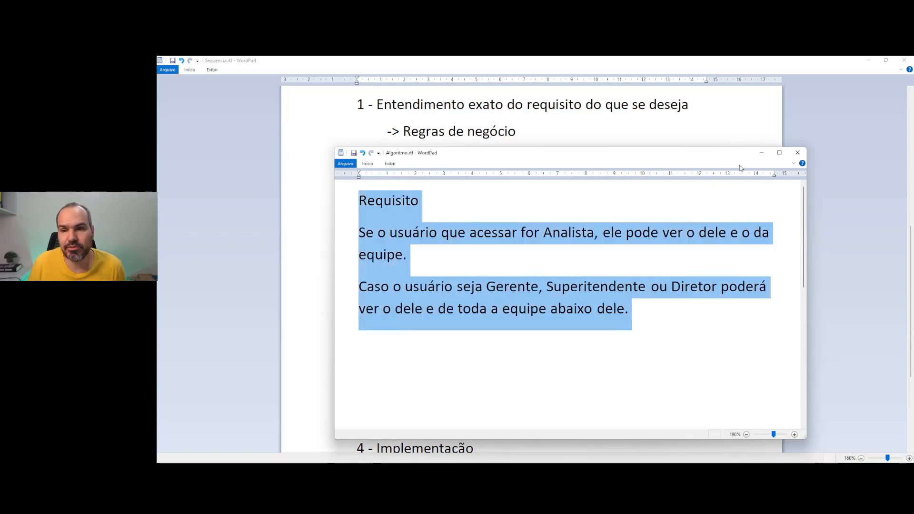
pyautogui.click(762, 152)
# Highlight sections 2 and 3, on planning the solution, in Sequencia.rtf
pyautogui.click(475, 271)
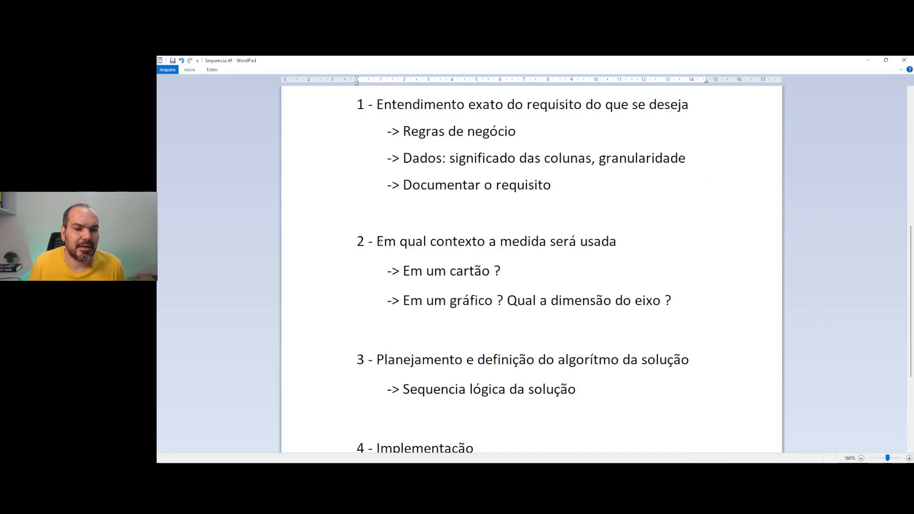
pyautogui.moveTo(377, 241); pyautogui.dragTo(629, 269)
pyautogui.scroll(-1, 520, 305)
pyautogui.scroll(-3, 520, 304)
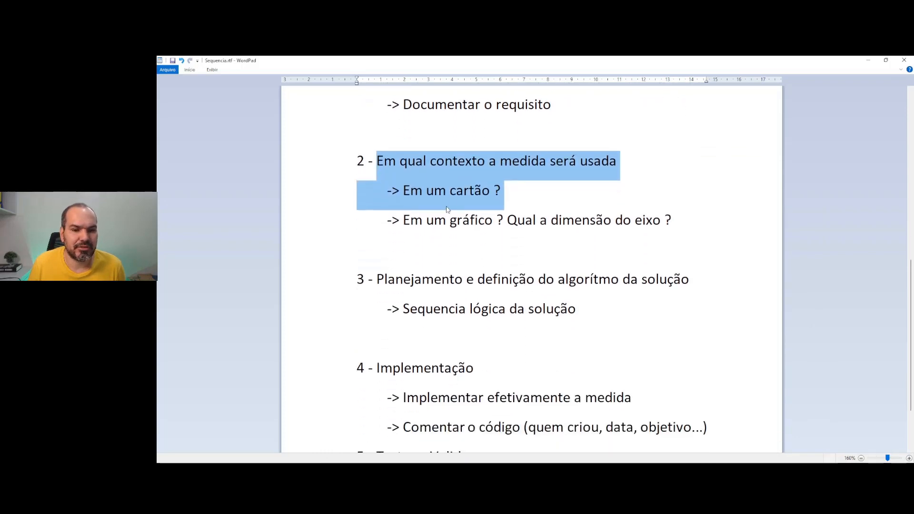
pyautogui.moveTo(583, 310); pyautogui.dragTo(355, 285)
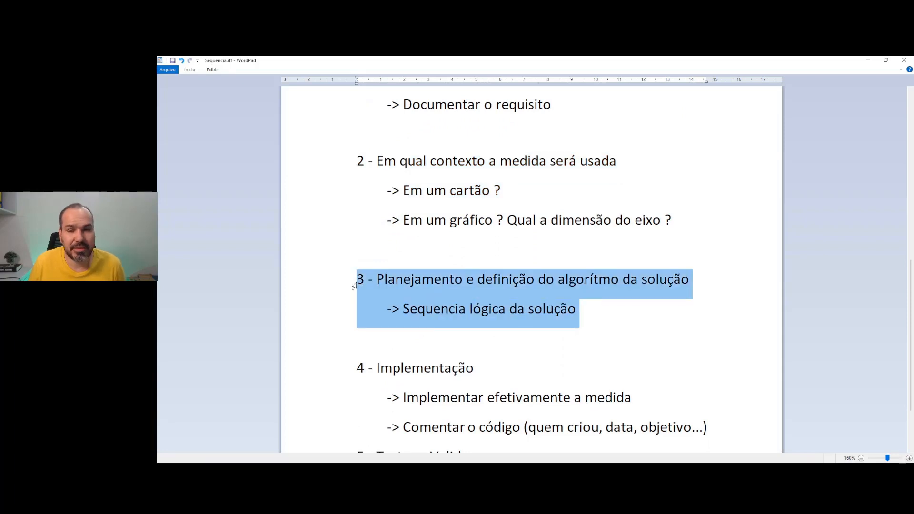
pyautogui.scroll(-3, 548, 322)
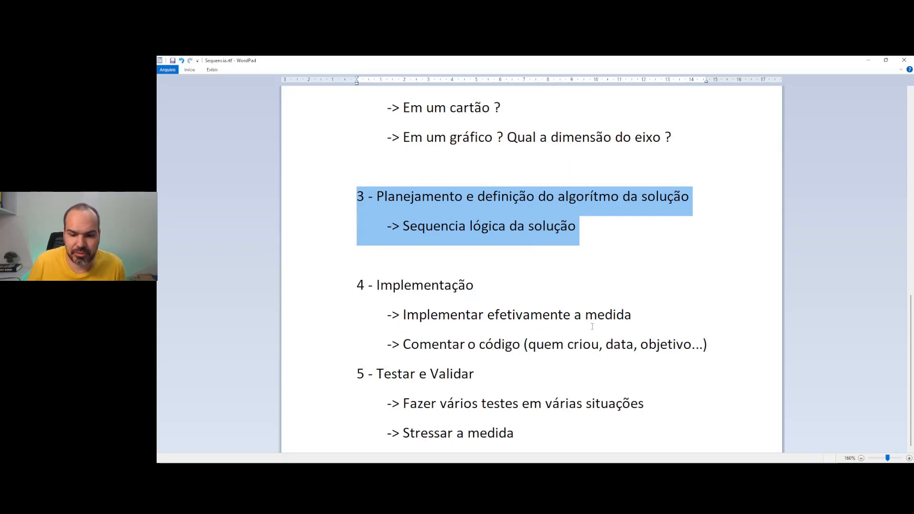
# End the Hierarquia role preview so the report shows all 1450 documents across Dep1–Dep4
pyautogui.click(606, 426)
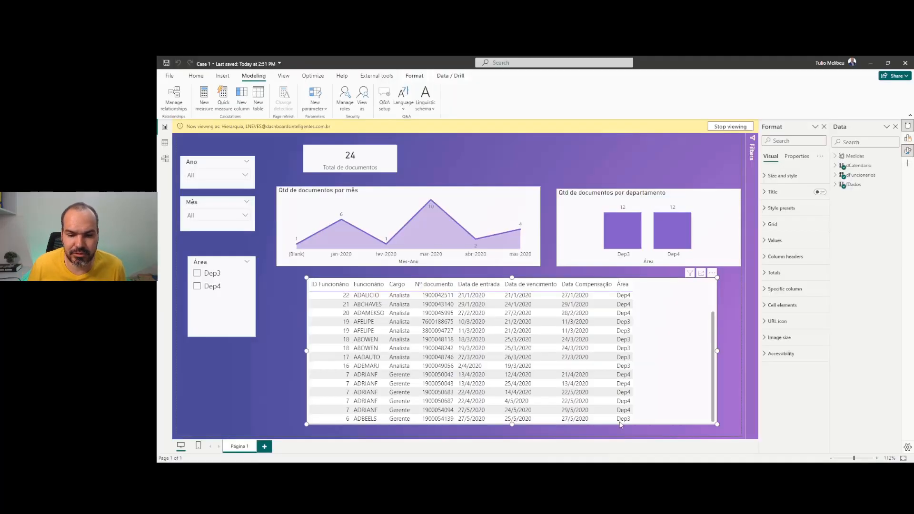
pyautogui.click(729, 128)
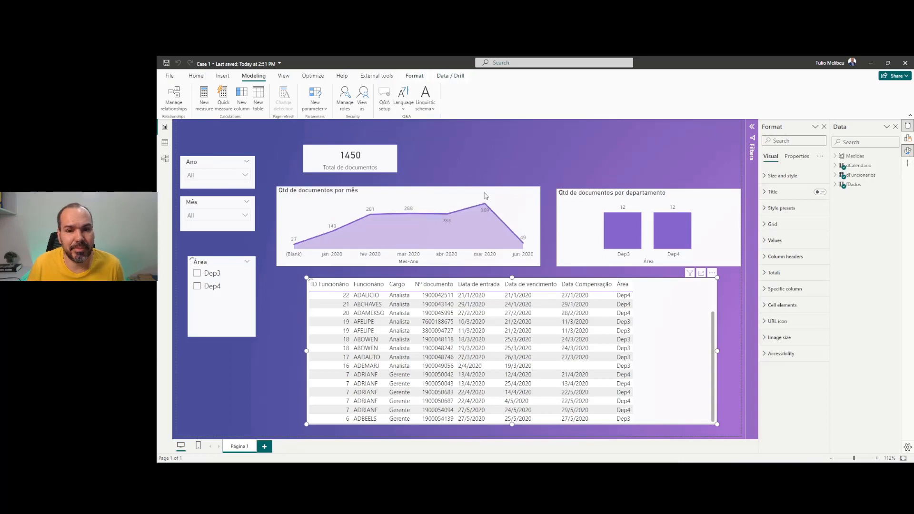
pyautogui.click(628, 472)
pyautogui.click(605, 452)
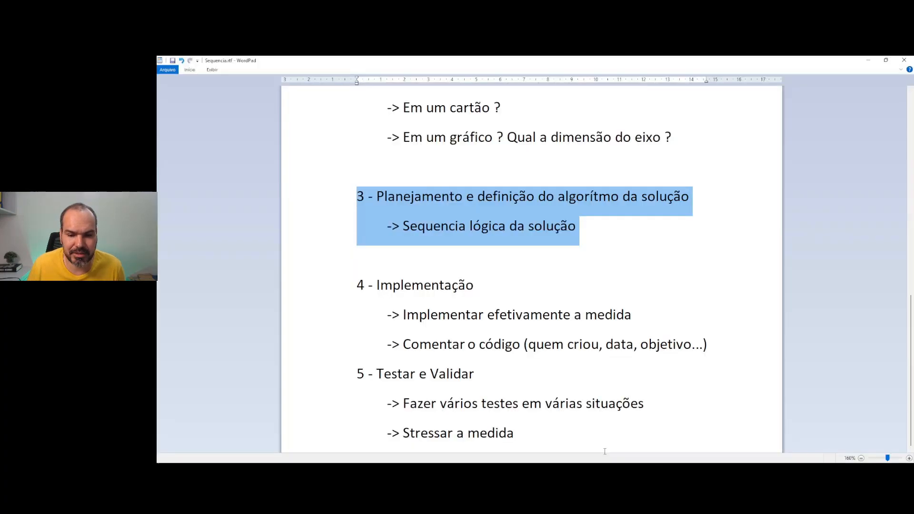
pyautogui.click(610, 472)
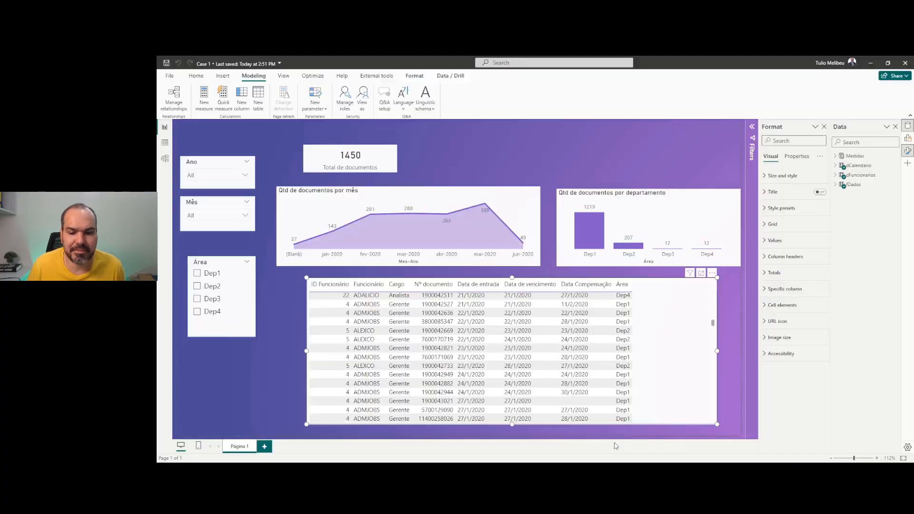